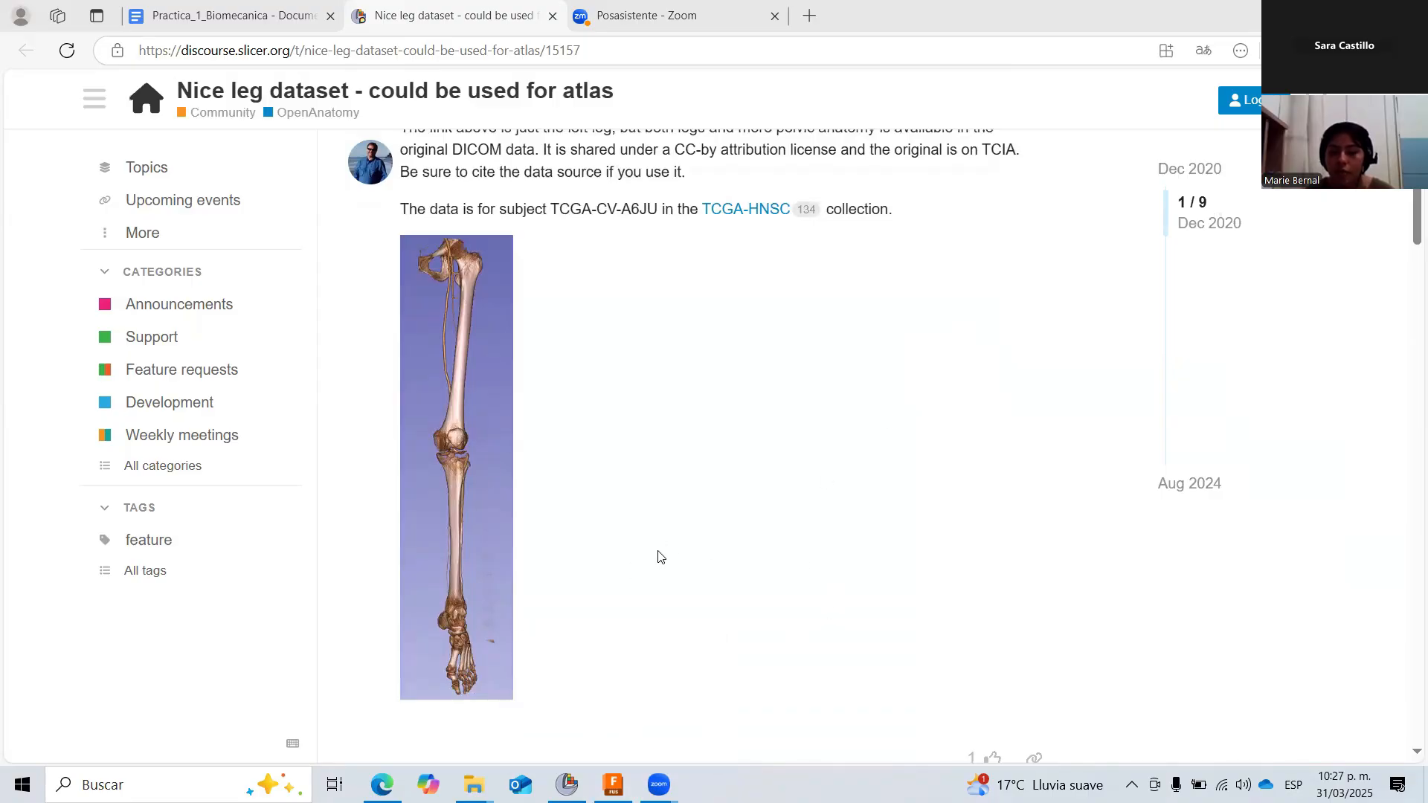
# Switch to 3D Slicer and open the Segment Editor module for the tibia segmentation.
pyautogui.moveTo(461, 463)
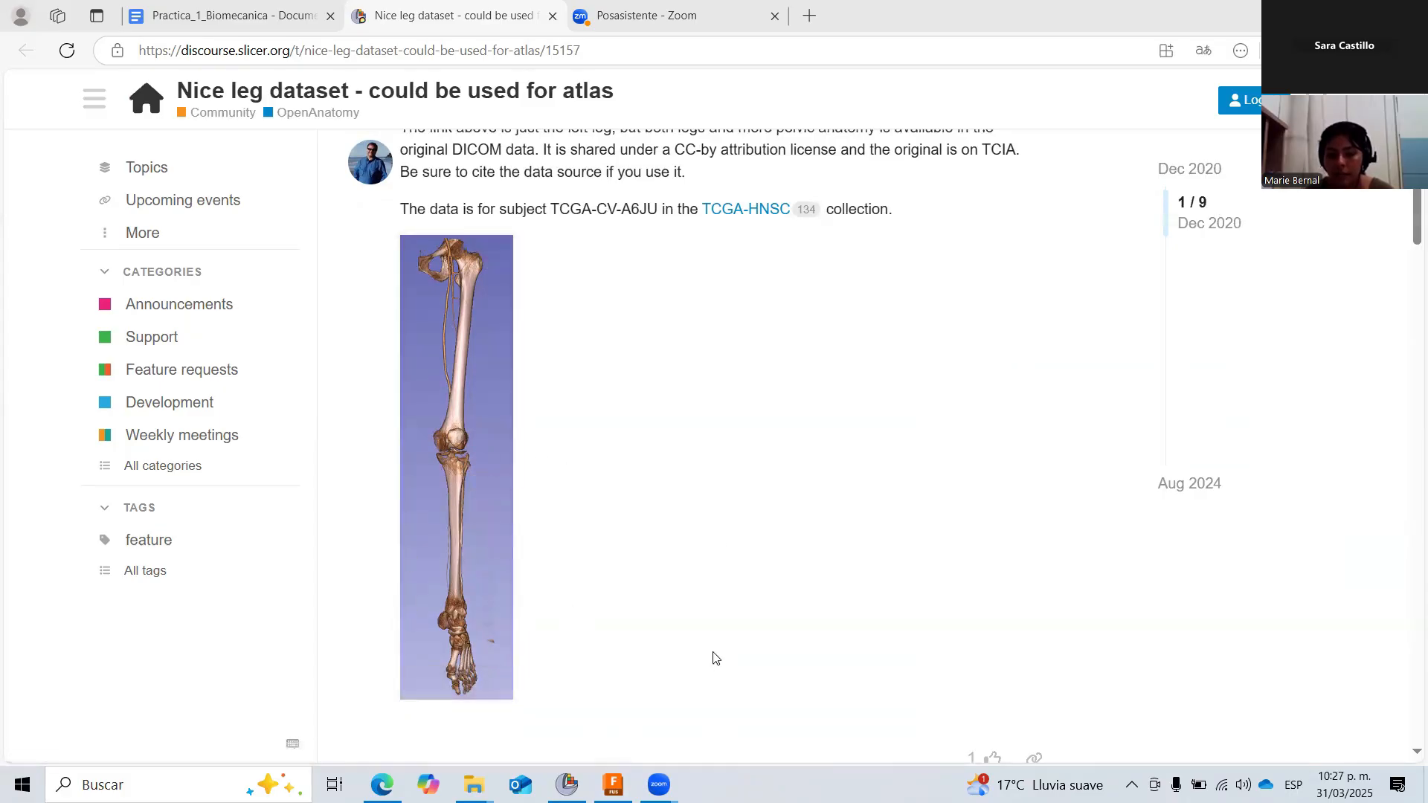
pyautogui.moveTo(567, 785)
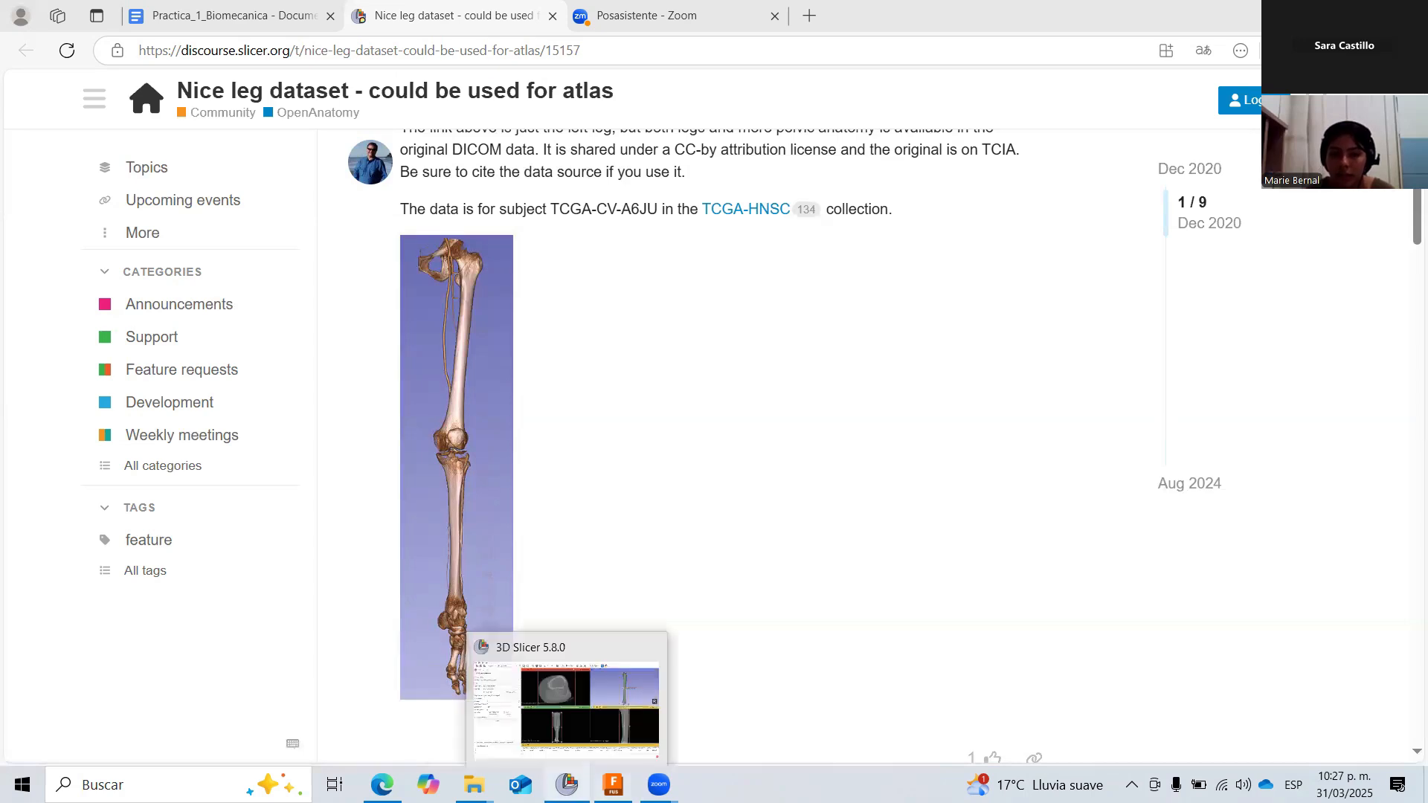
pyautogui.click(581, 711)
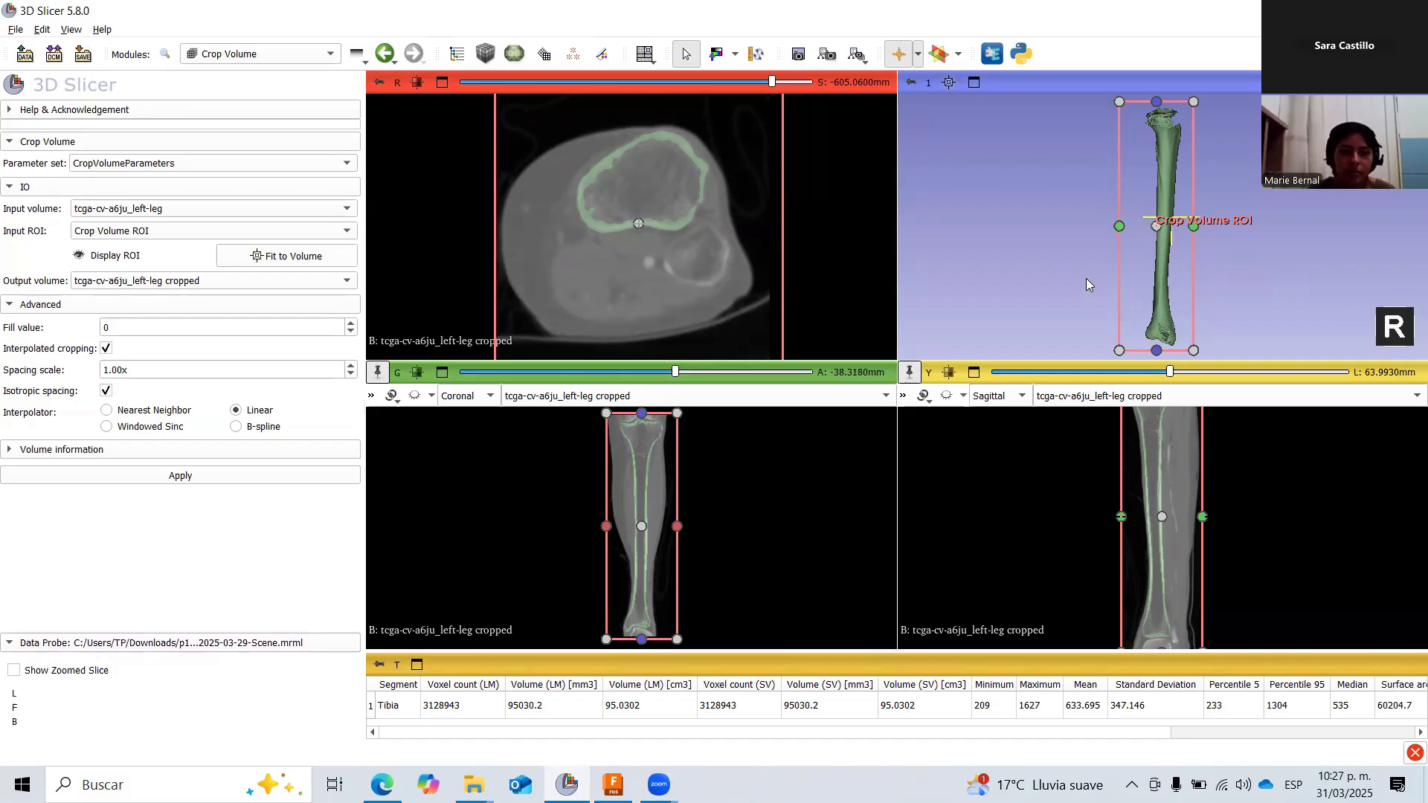
pyautogui.click(228, 58)
pyautogui.click(258, 168)
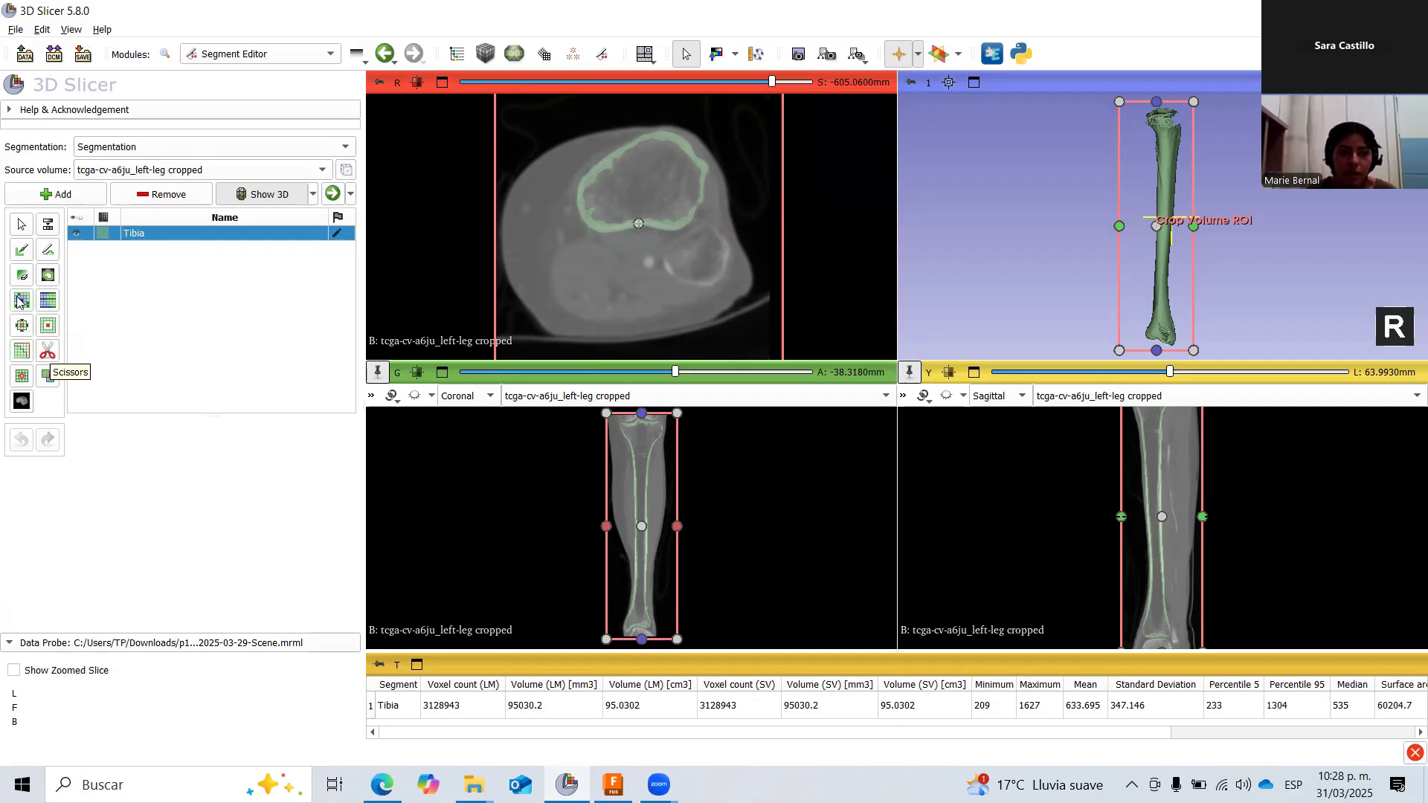
# Activate the Threshold effect and inspect the thresholded tibia up close across neighbouring sagittal slices.
pyautogui.click(47, 224)
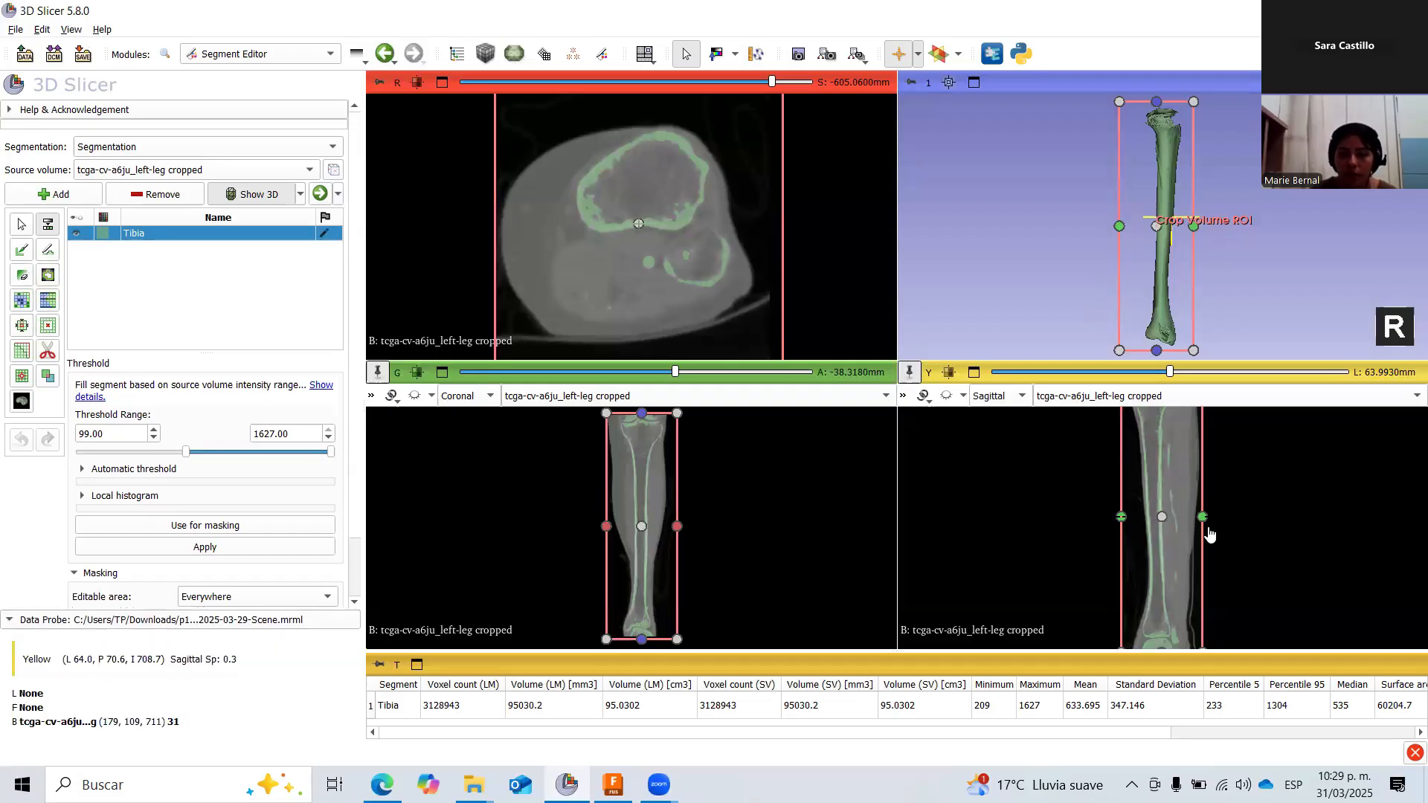
pyautogui.keyDown('ctrl'); pyautogui.scroll(5, 1178, 476); pyautogui.keyUp('ctrl')
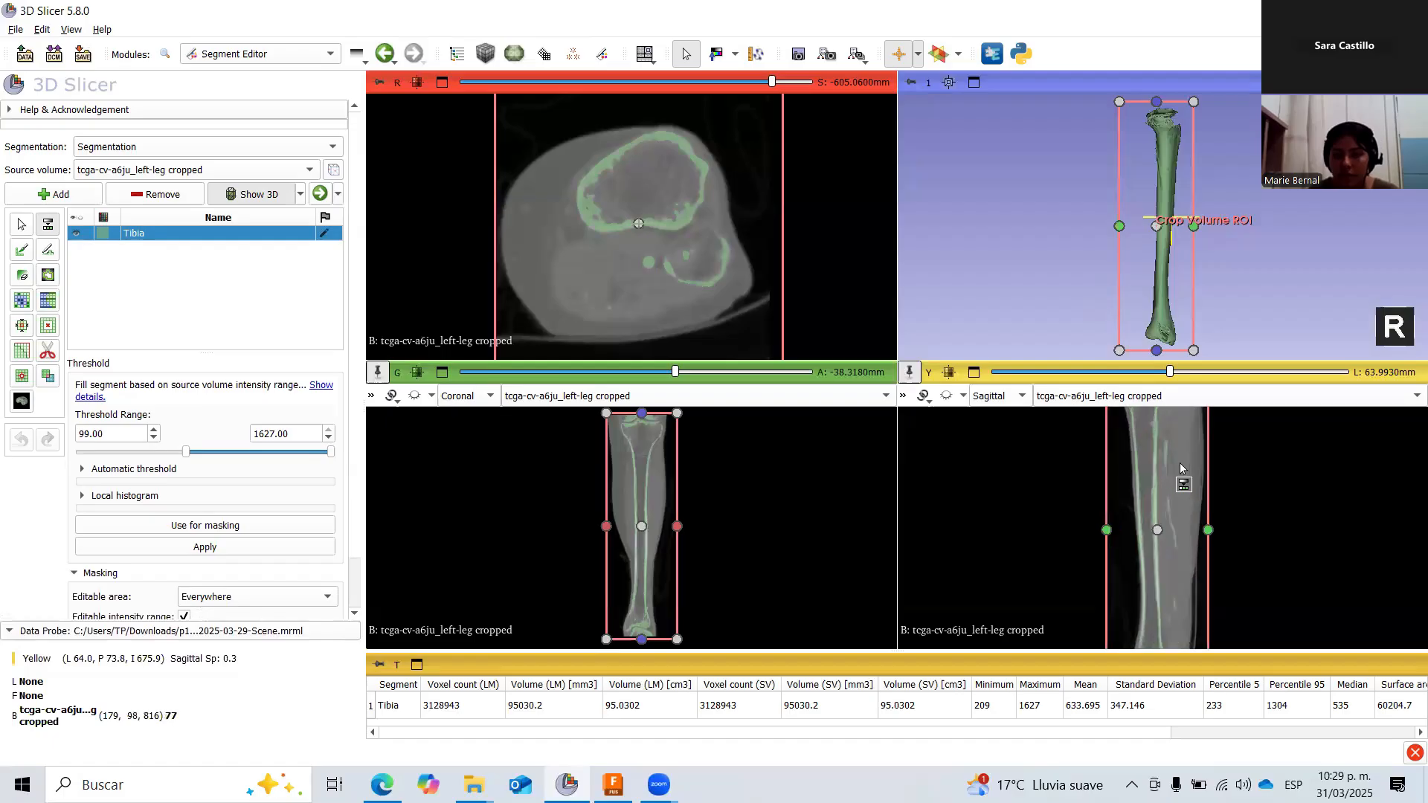
pyautogui.keyDown('ctrl'); pyautogui.scroll(4, 1105, 484); pyautogui.keyUp('ctrl')
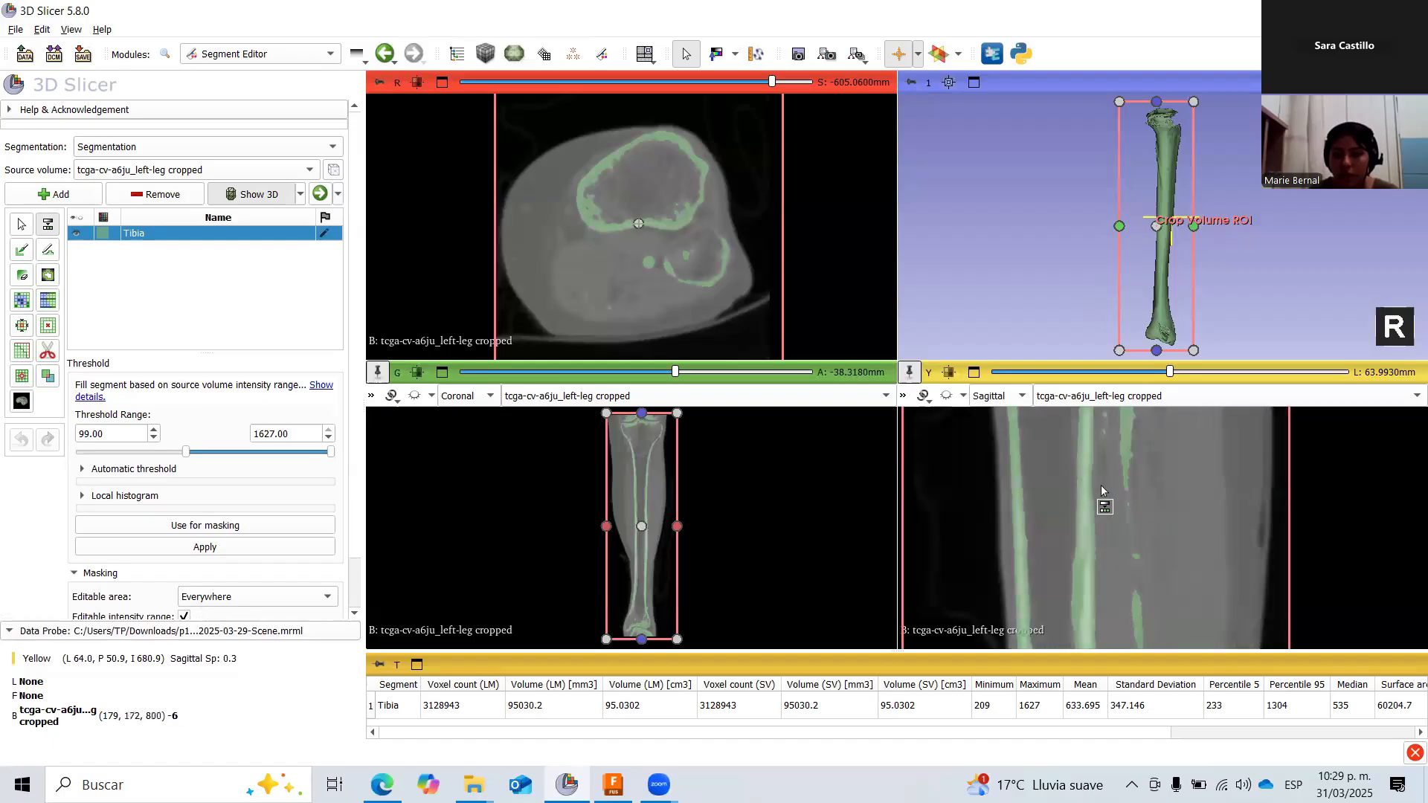
pyautogui.scroll(-8, 1100, 485)
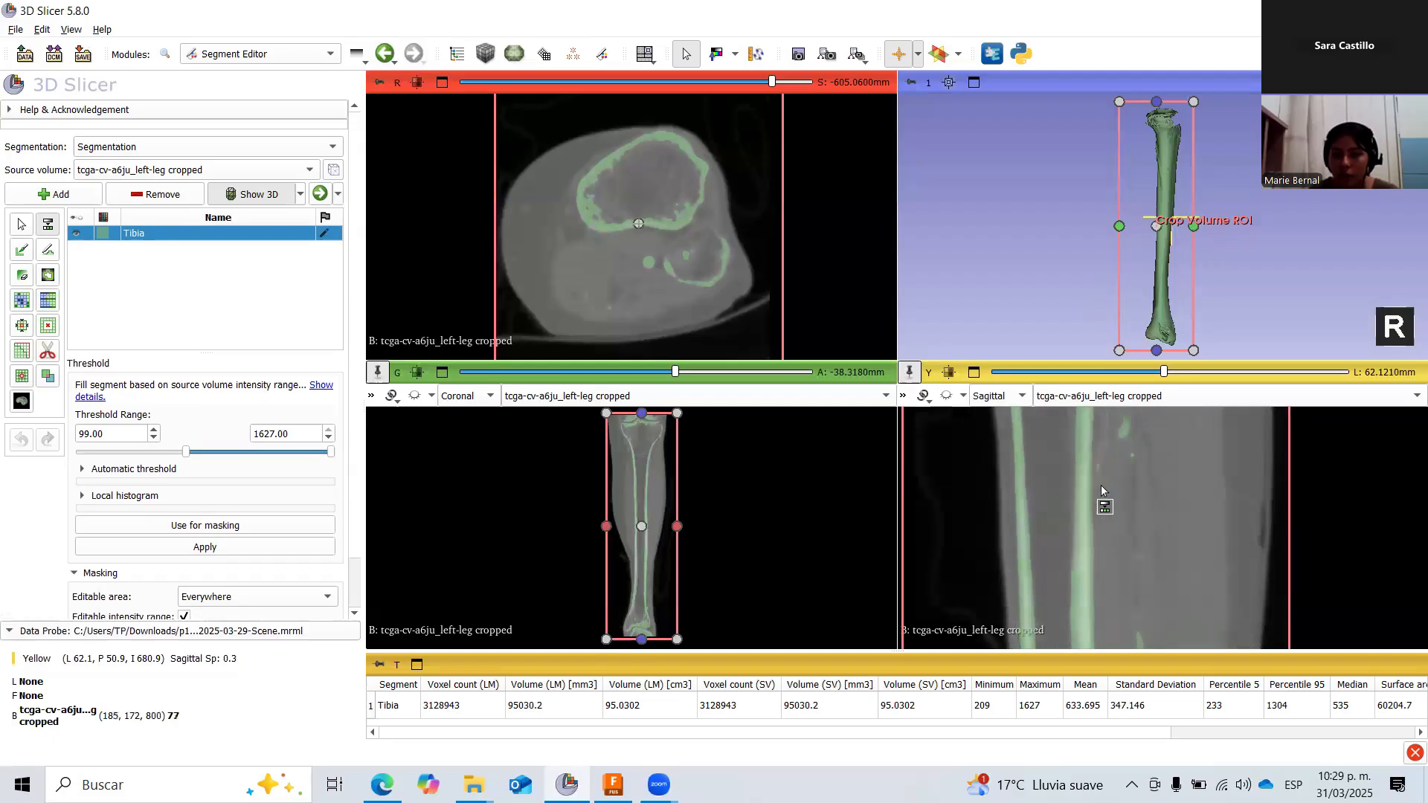
pyautogui.scroll(-5, 1101, 487)
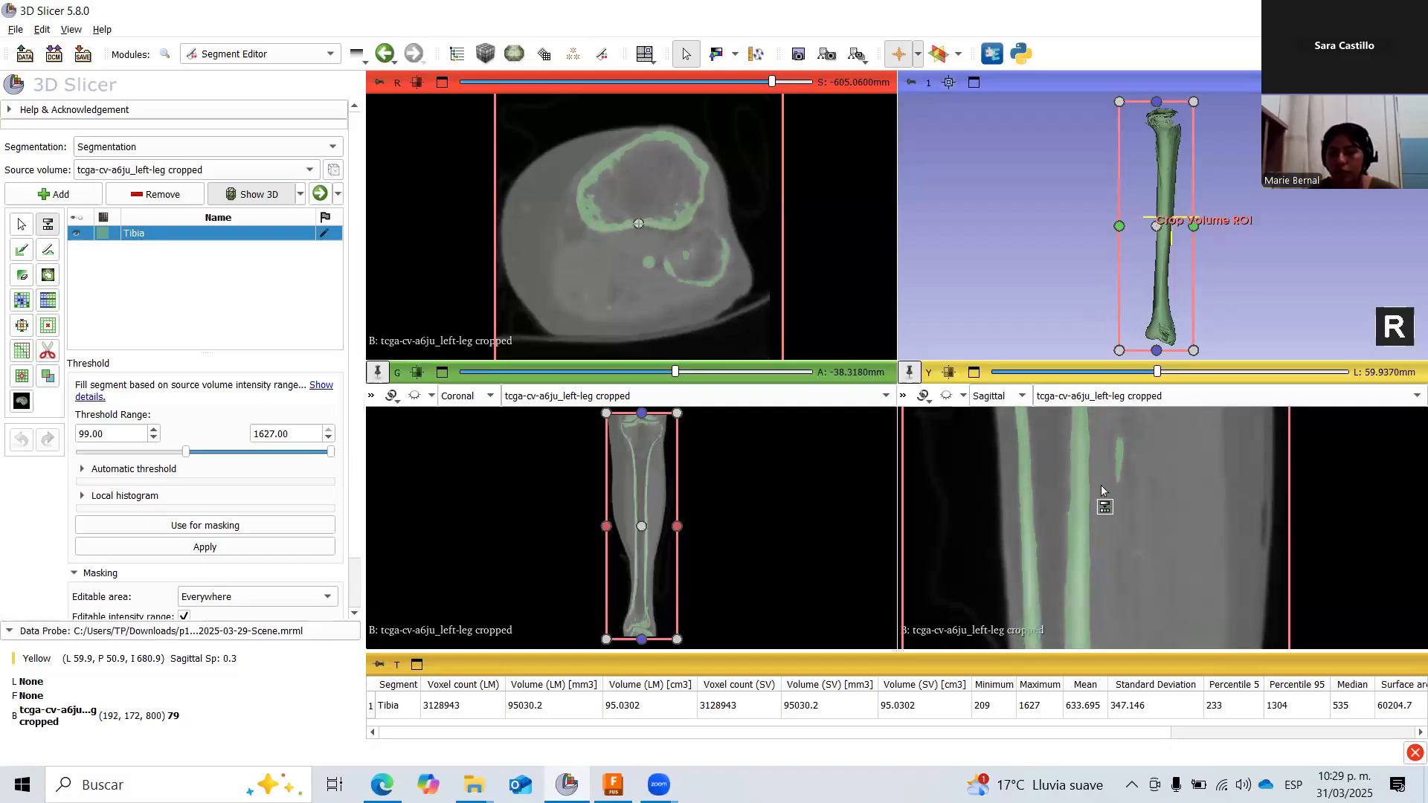
pyautogui.scroll(6, 1100, 484)
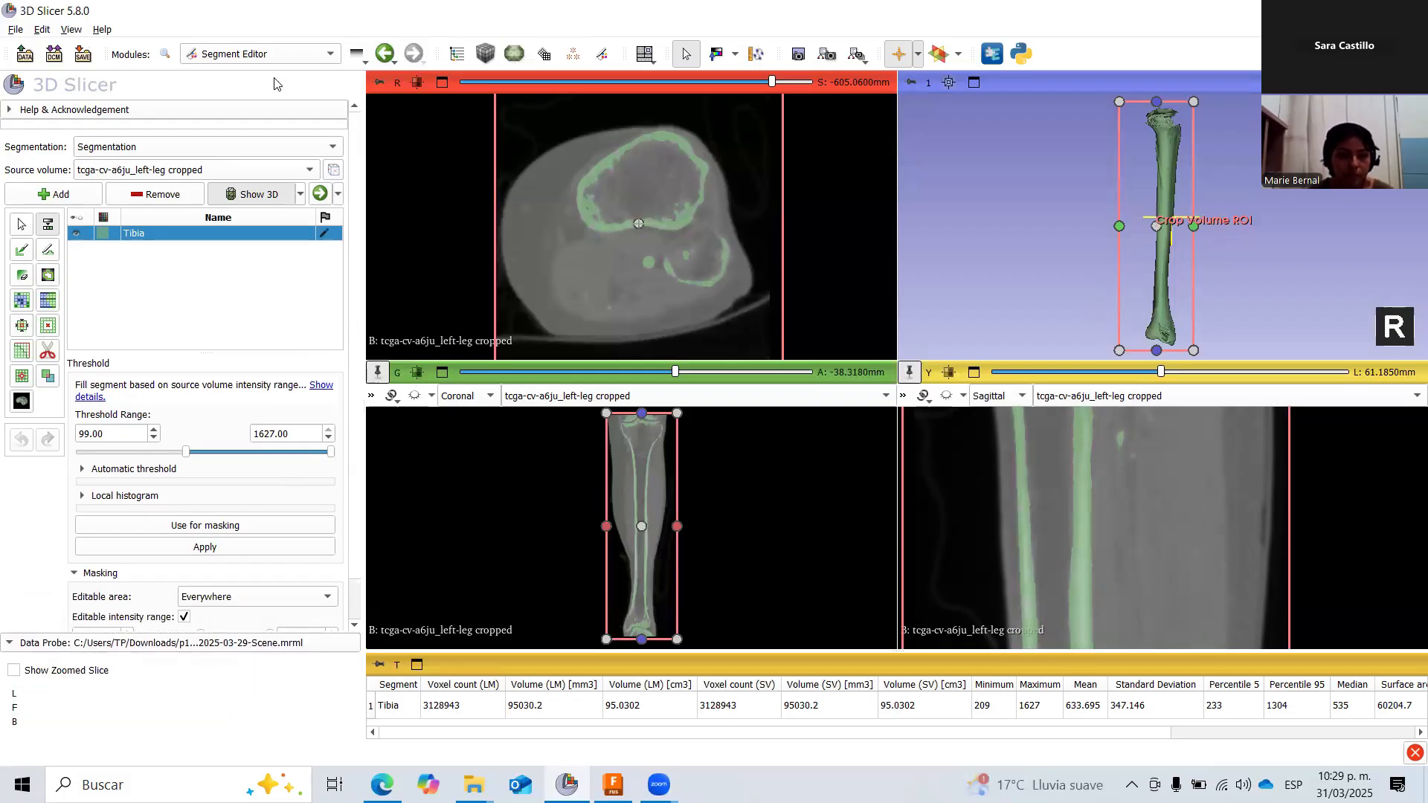
# Review the settings of the Logical operators and Smoothing effects for the Tibia segment.
pyautogui.click(48, 376)
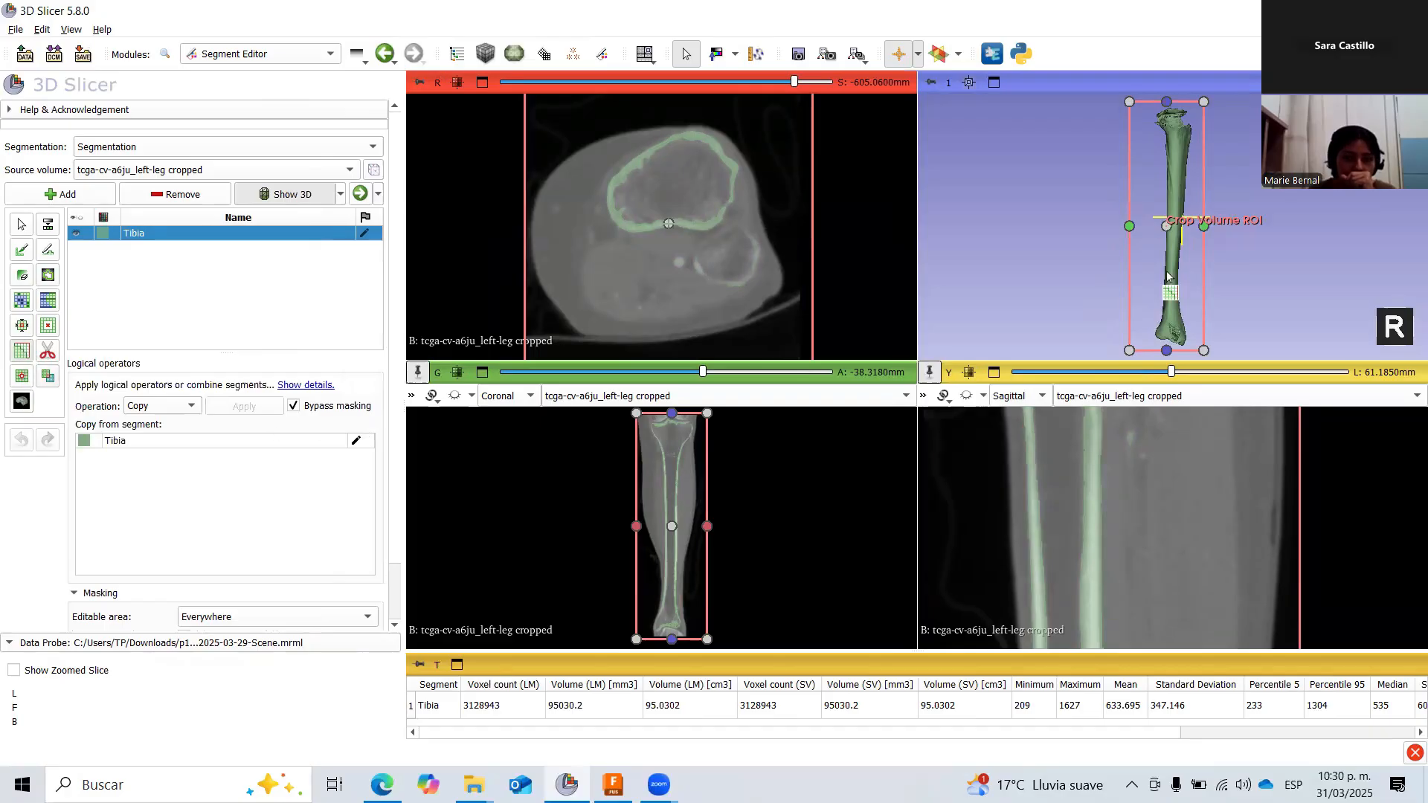
pyautogui.click(21, 351)
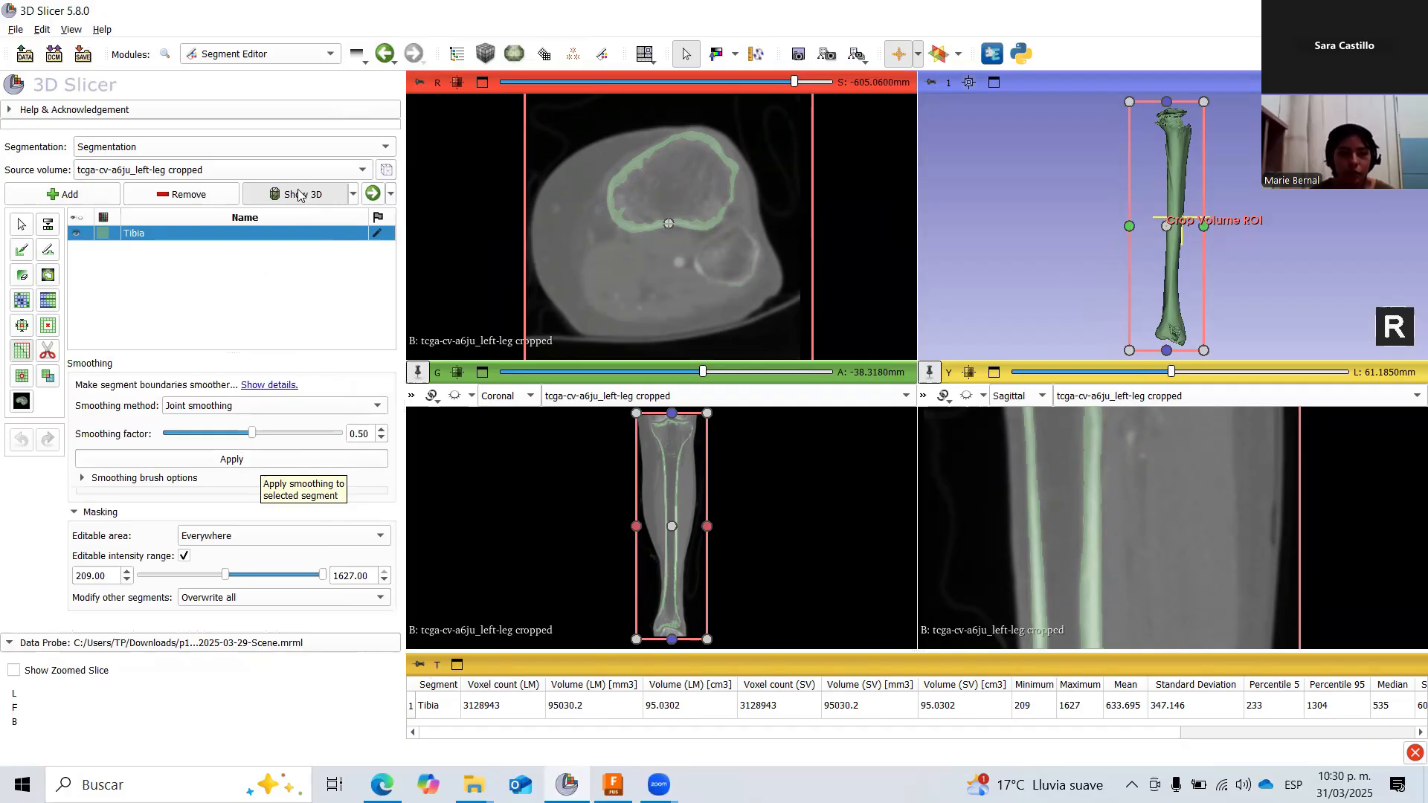
# Open Segment Statistics and set tcga-cv-a6ju_left-leg cropped as scalar volume and Segmentation statistics as output table.
pyautogui.click(298, 57)
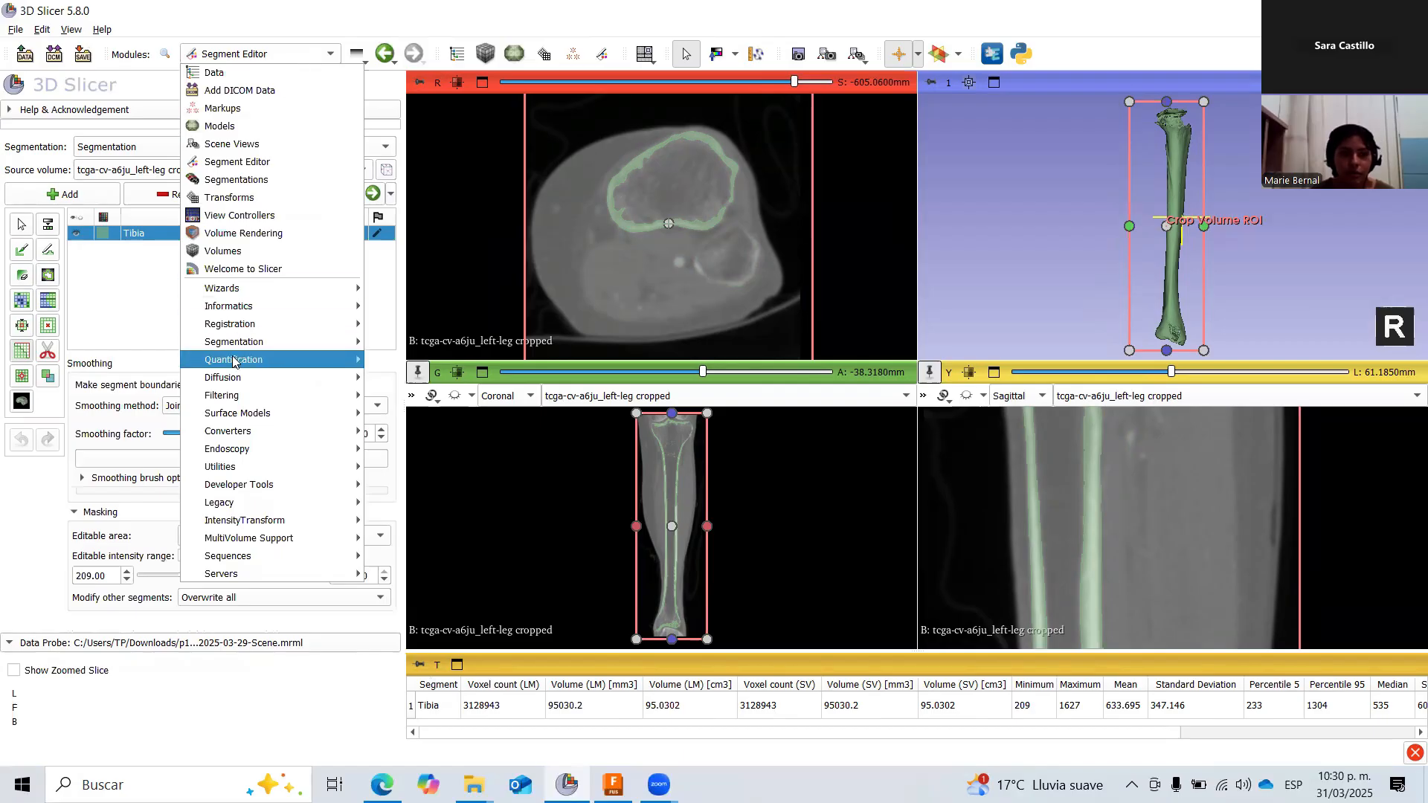
pyautogui.moveTo(313, 361)
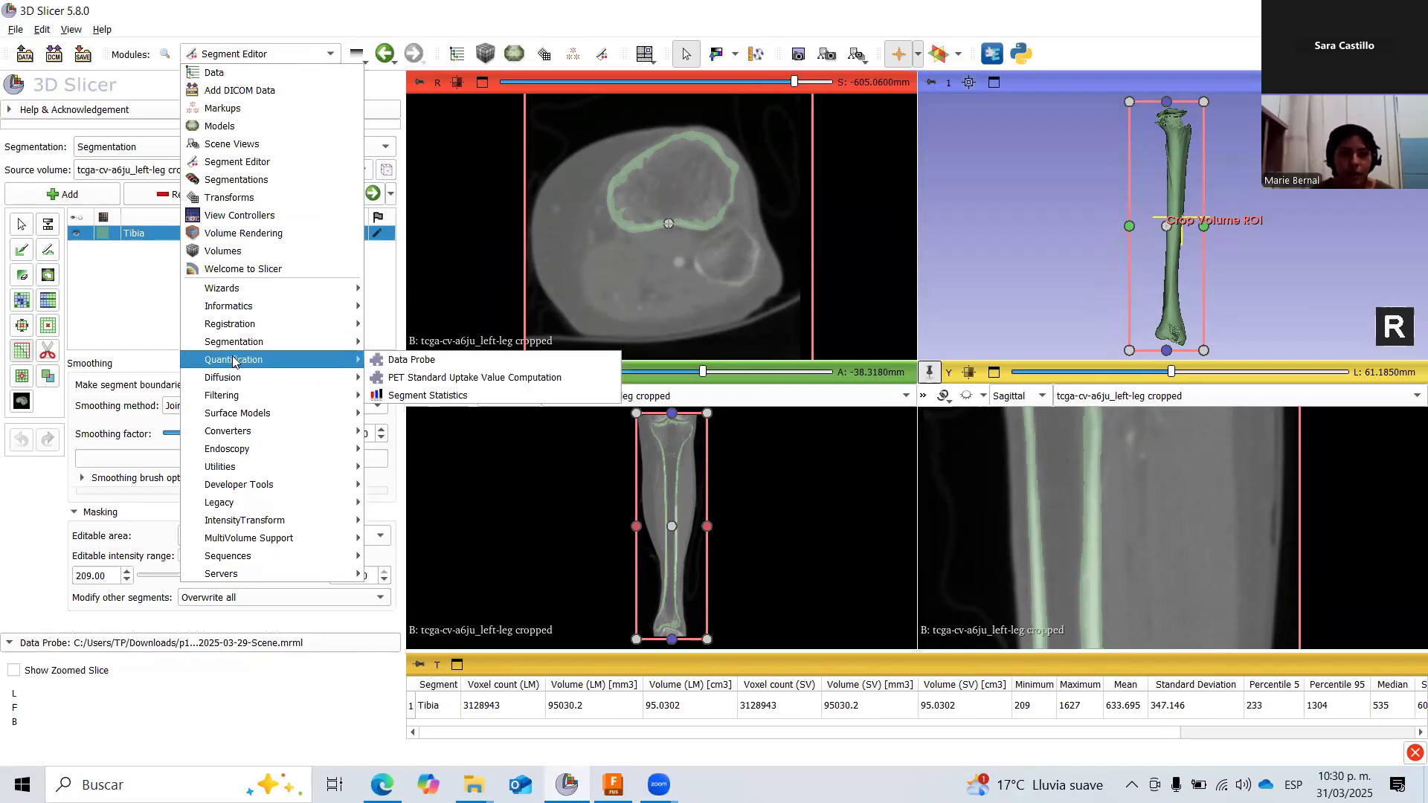
pyautogui.click(460, 396)
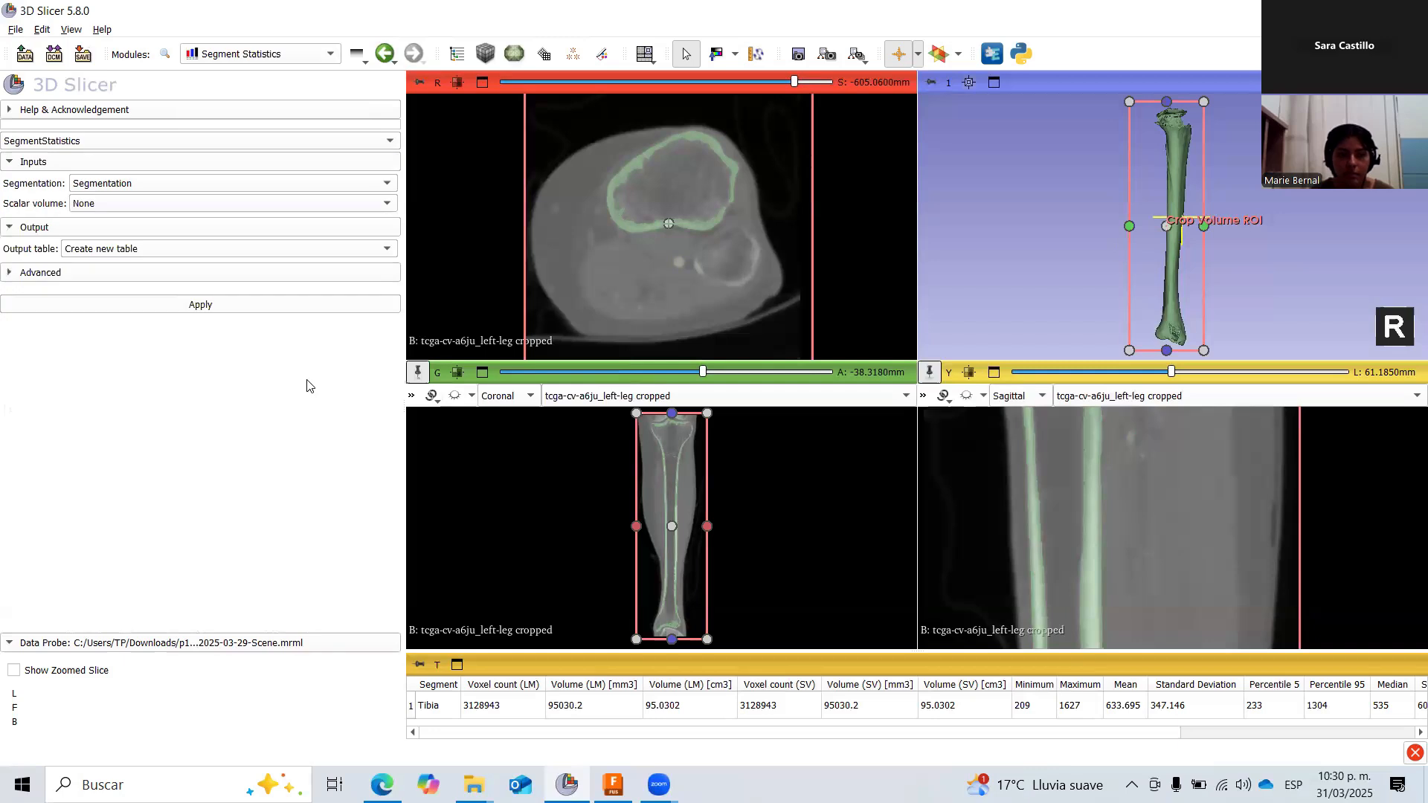
pyautogui.click(314, 202)
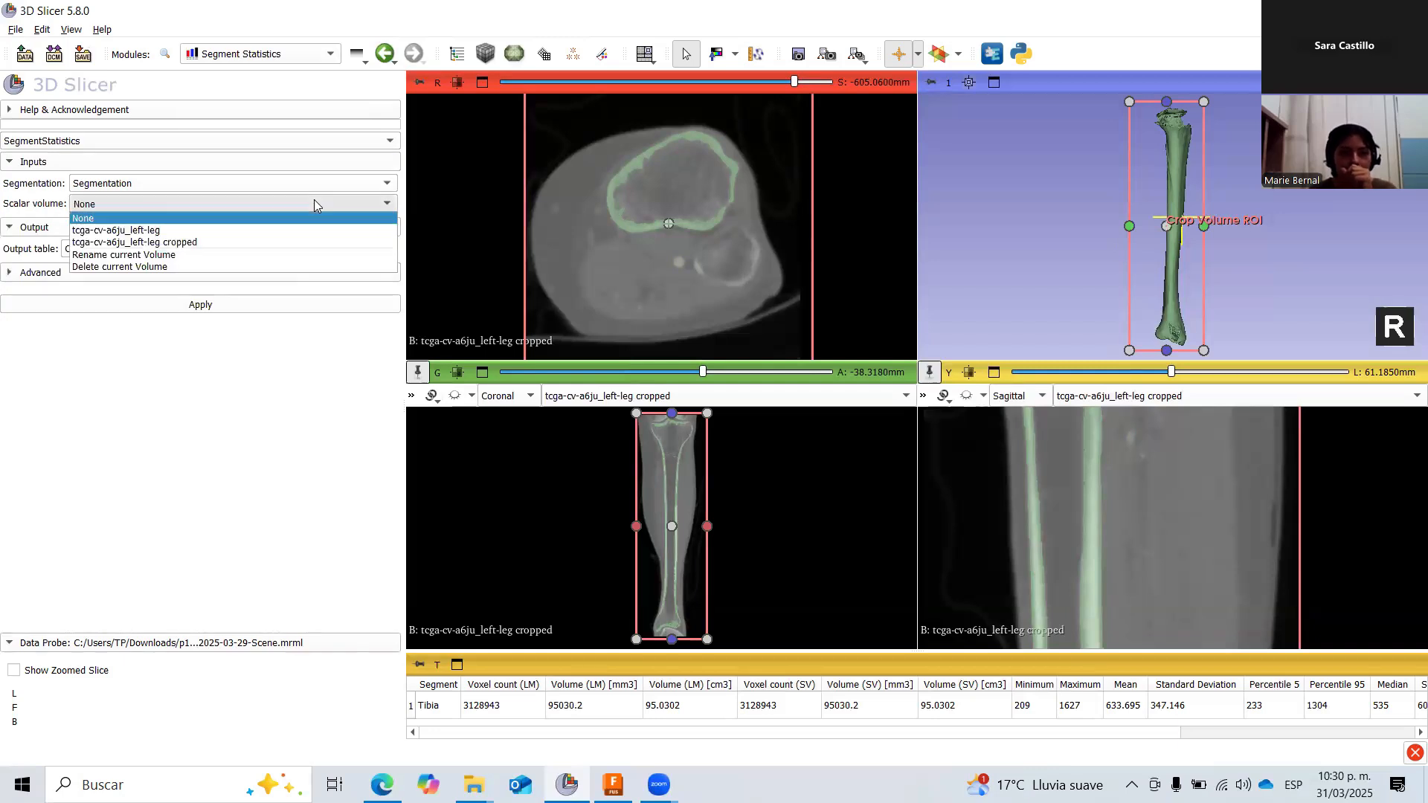
pyautogui.click(303, 243)
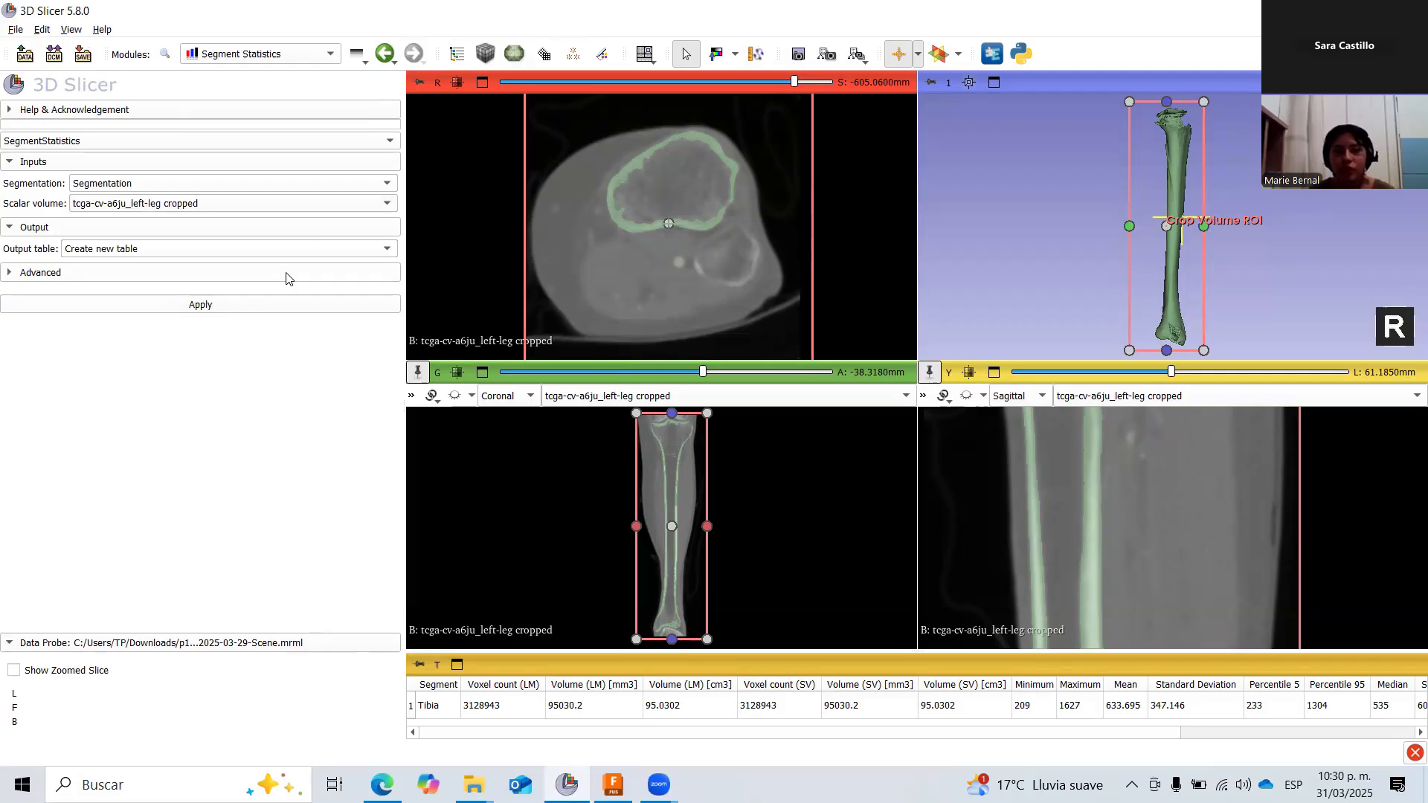
pyautogui.click(289, 254)
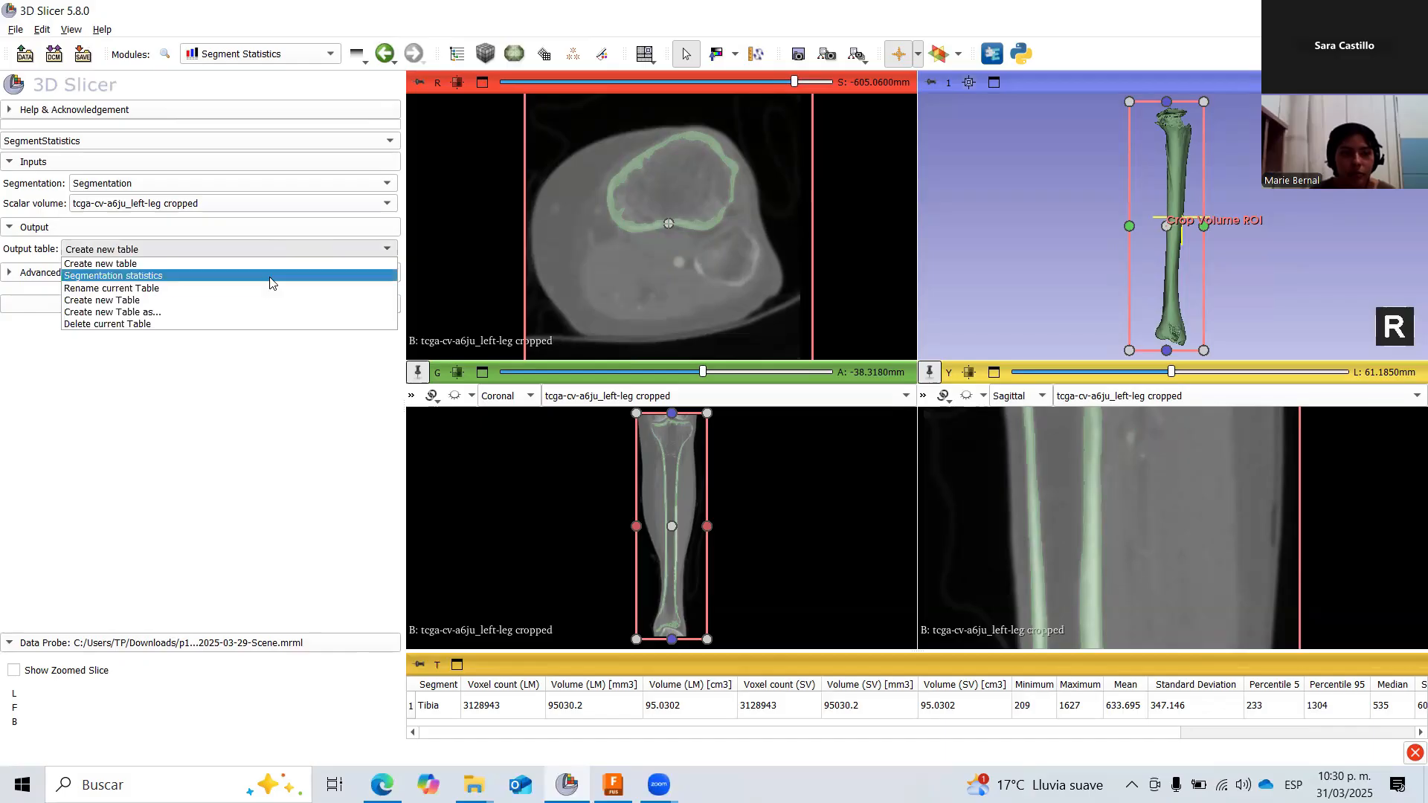
pyautogui.click(271, 275)
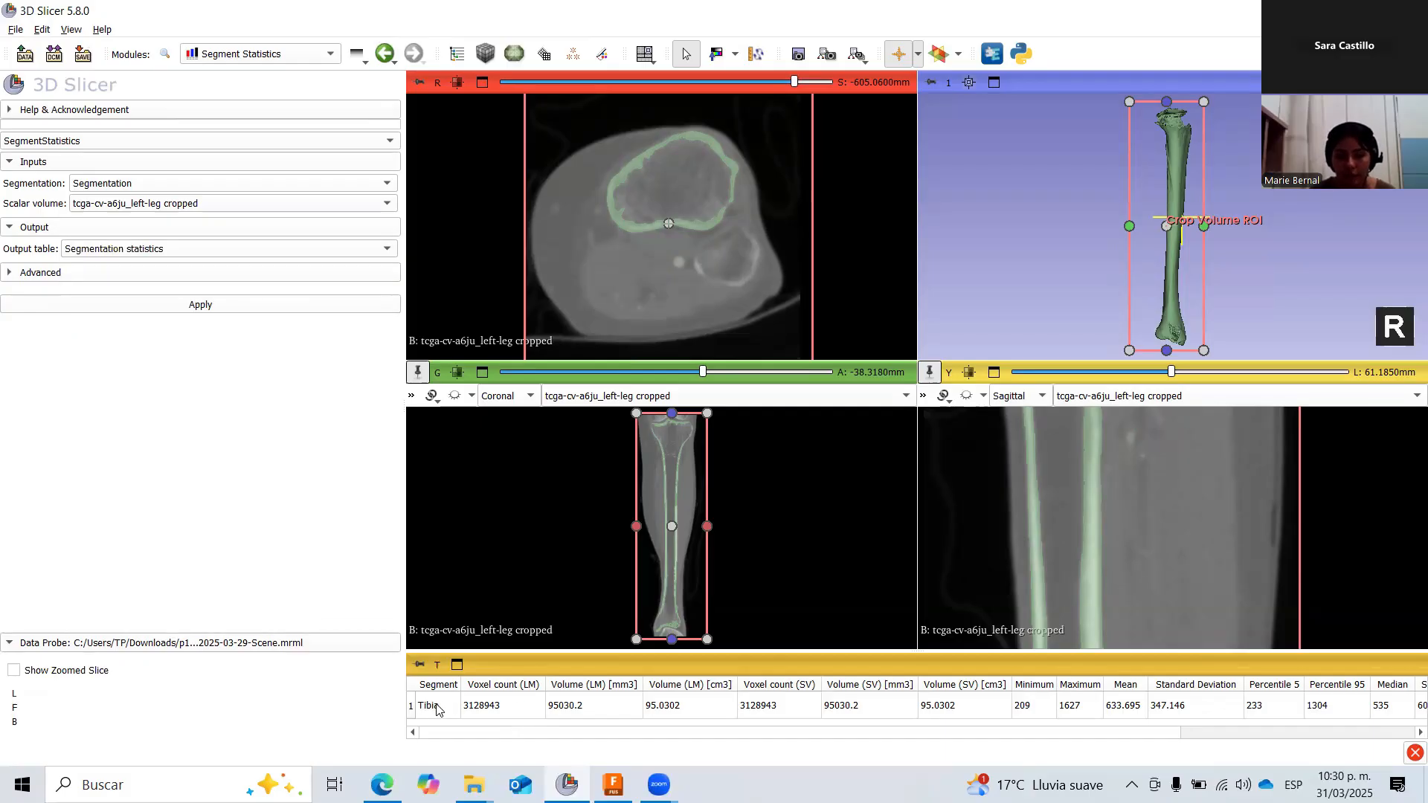
# Examine the Tibia row of the statistics table, including its maximum and mean intensity values.
pyautogui.moveTo(442, 710); pyautogui.dragTo(1119, 713)
pyautogui.click(1099, 708)
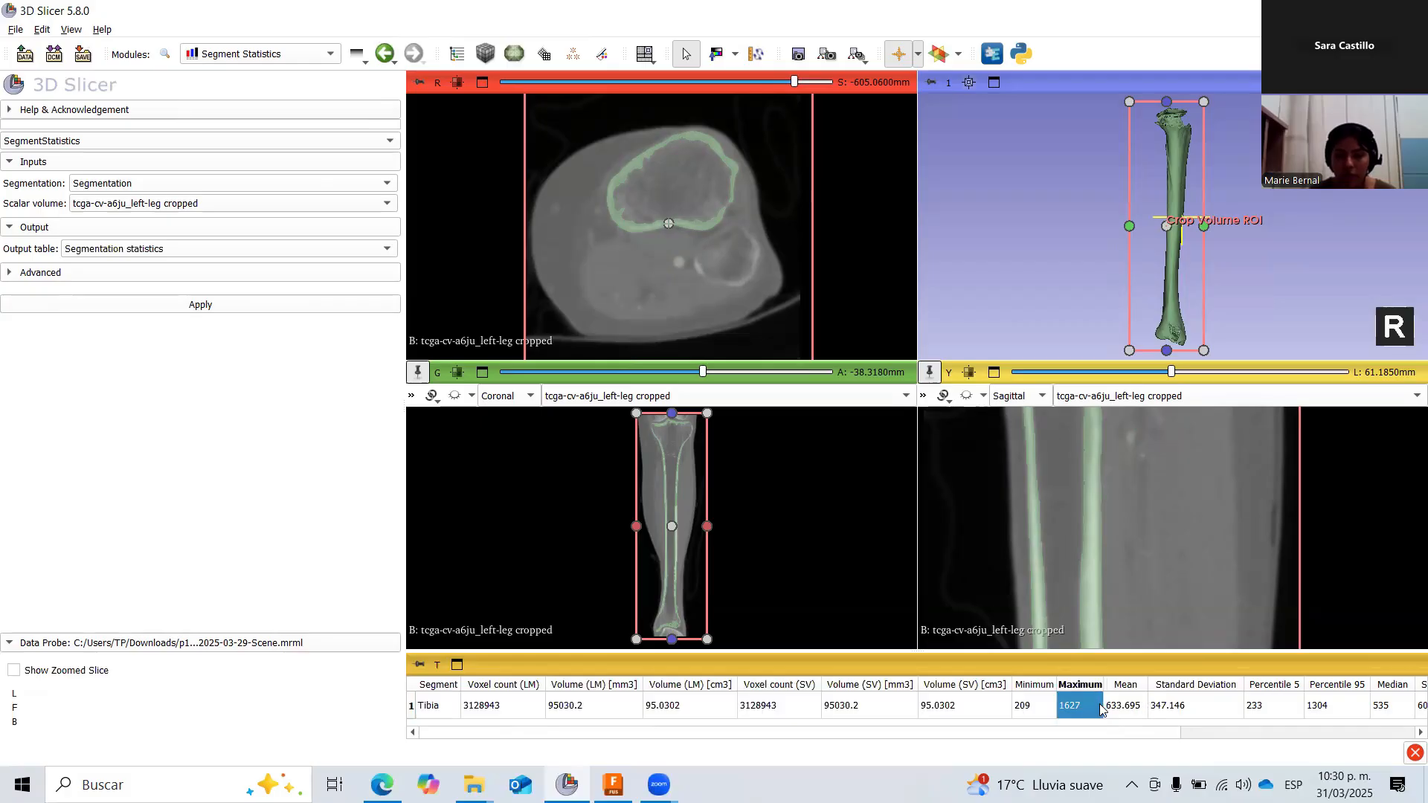
pyautogui.click(1130, 712)
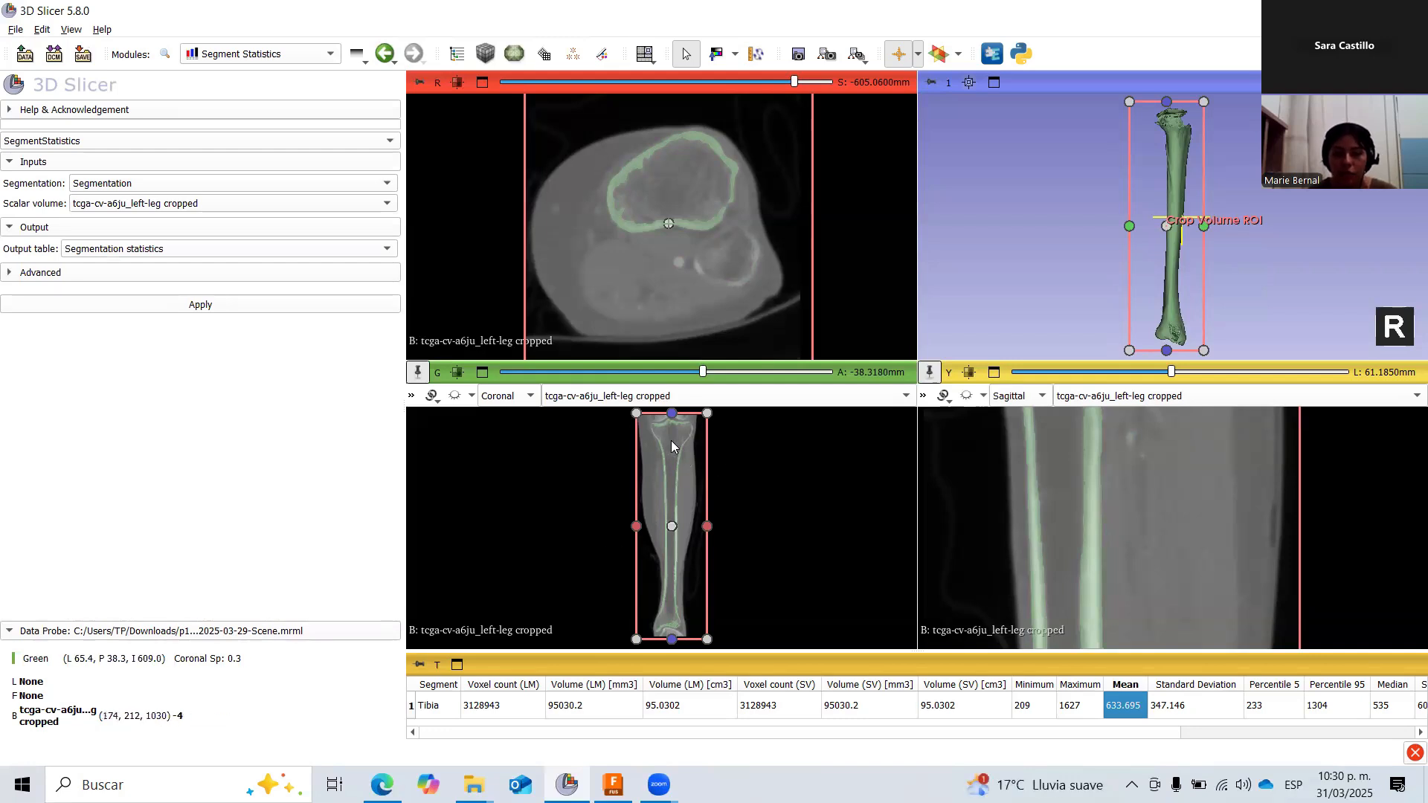
# Examine the proximal end of the tibia up close in the coronal slice.
pyautogui.keyDown('ctrl'); pyautogui.scroll(4, 671, 446); pyautogui.keyUp('ctrl')
pyautogui.keyDown('ctrl'); pyautogui.scroll(5, 671, 441); pyautogui.keyUp('ctrl')
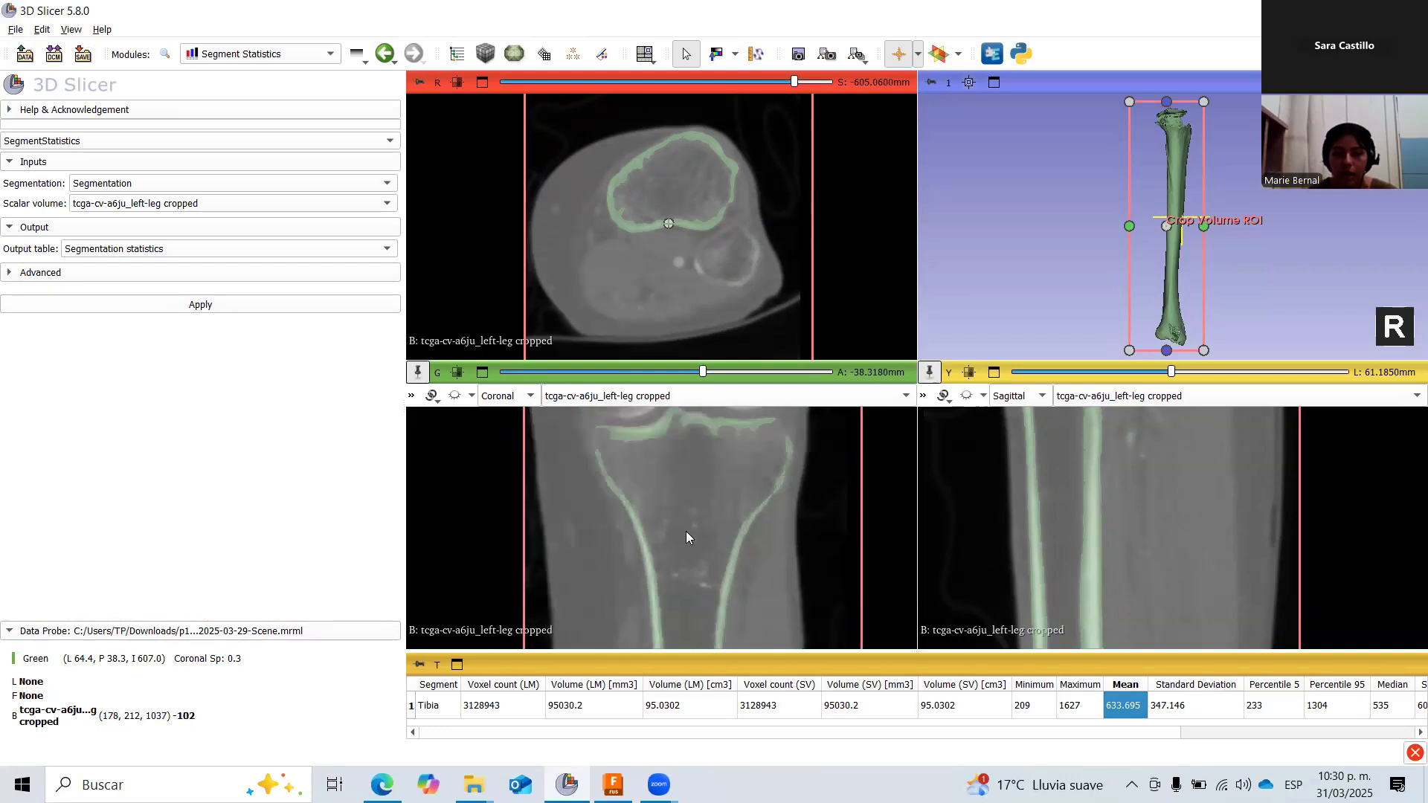
pyautogui.moveTo(681, 548); pyautogui.dragTo(677, 562, button='middle')
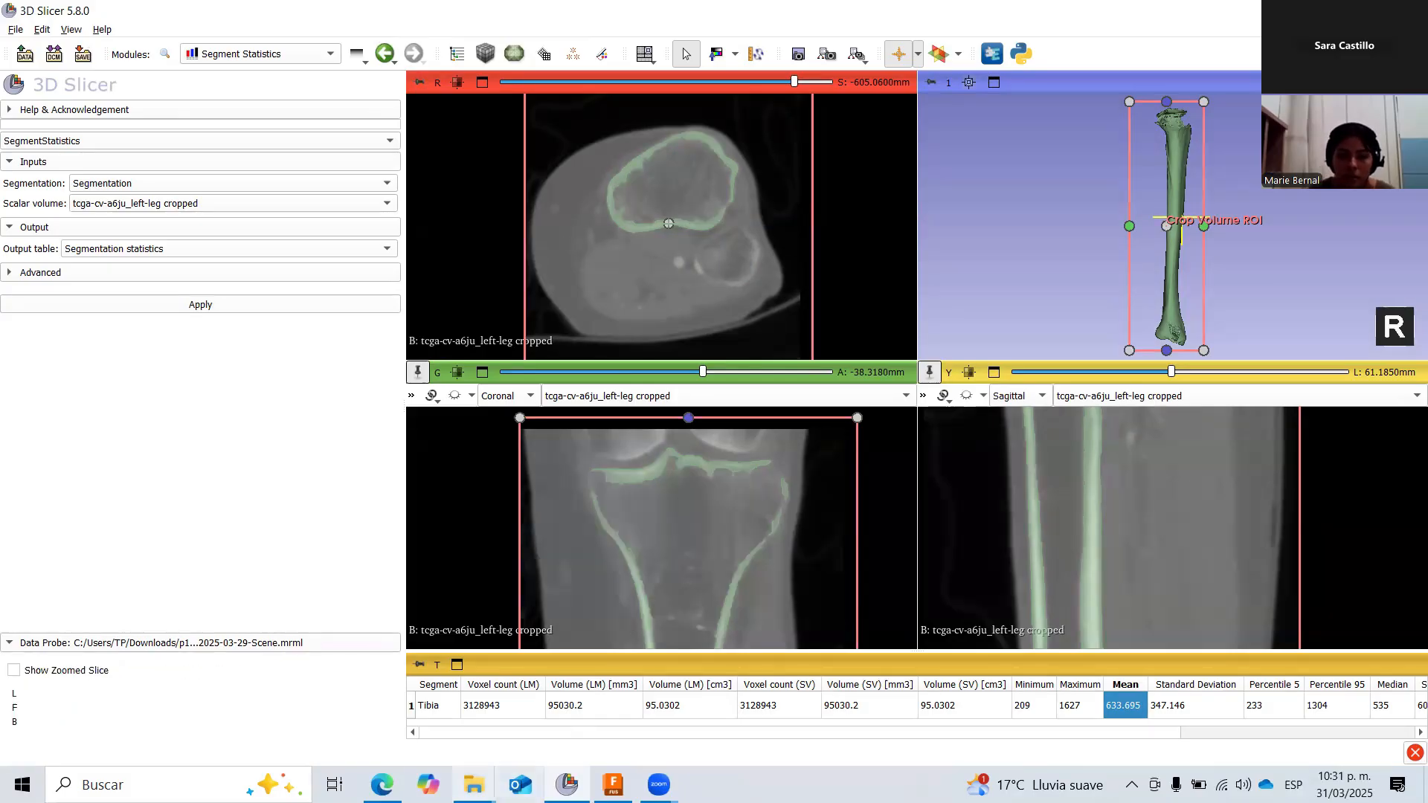
# Switch to the Practica_1_Biomecanica document in the browser and find the table of Young's modulus, density and HU values.
pyautogui.click(382, 785)
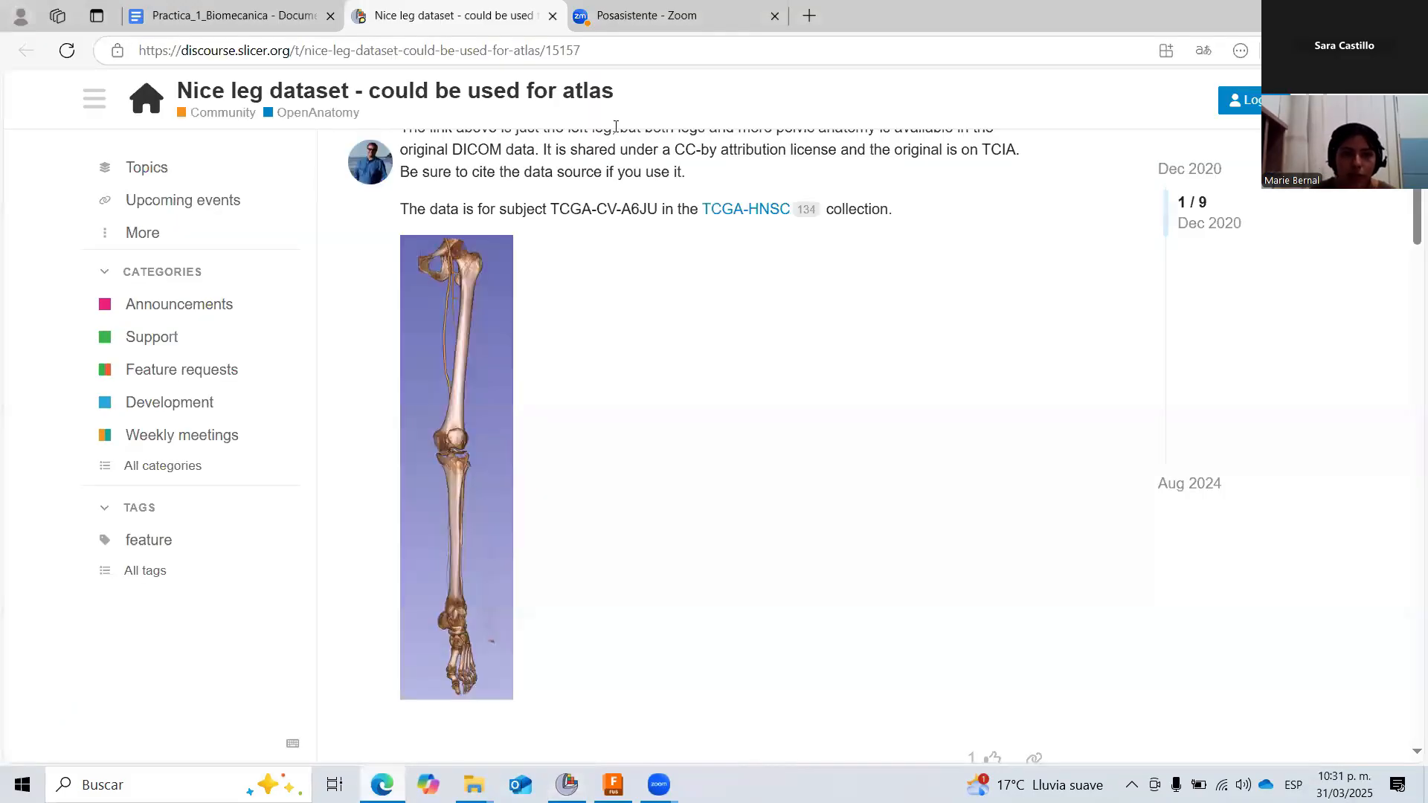
pyautogui.click(273, 14)
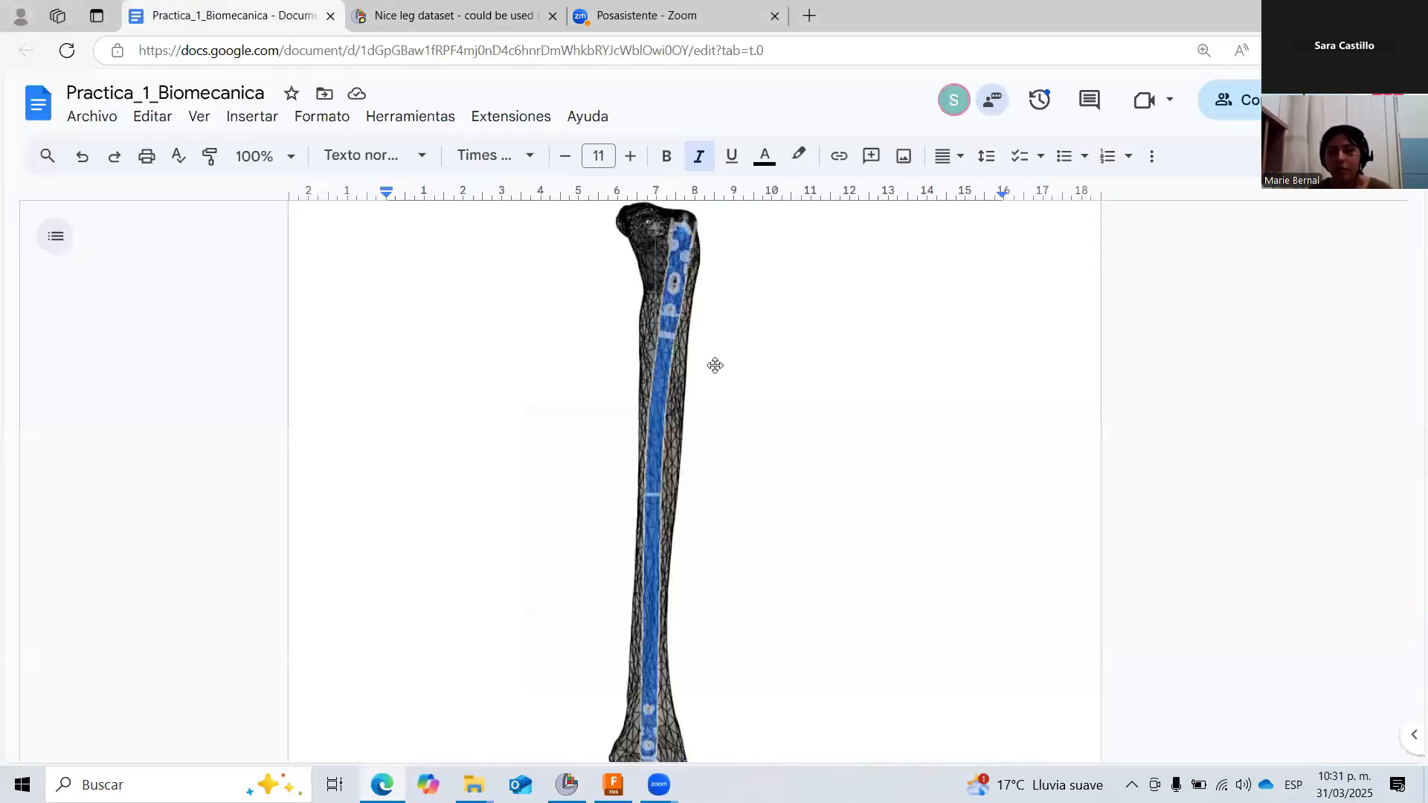
pyautogui.scroll(5, 1078, 502)
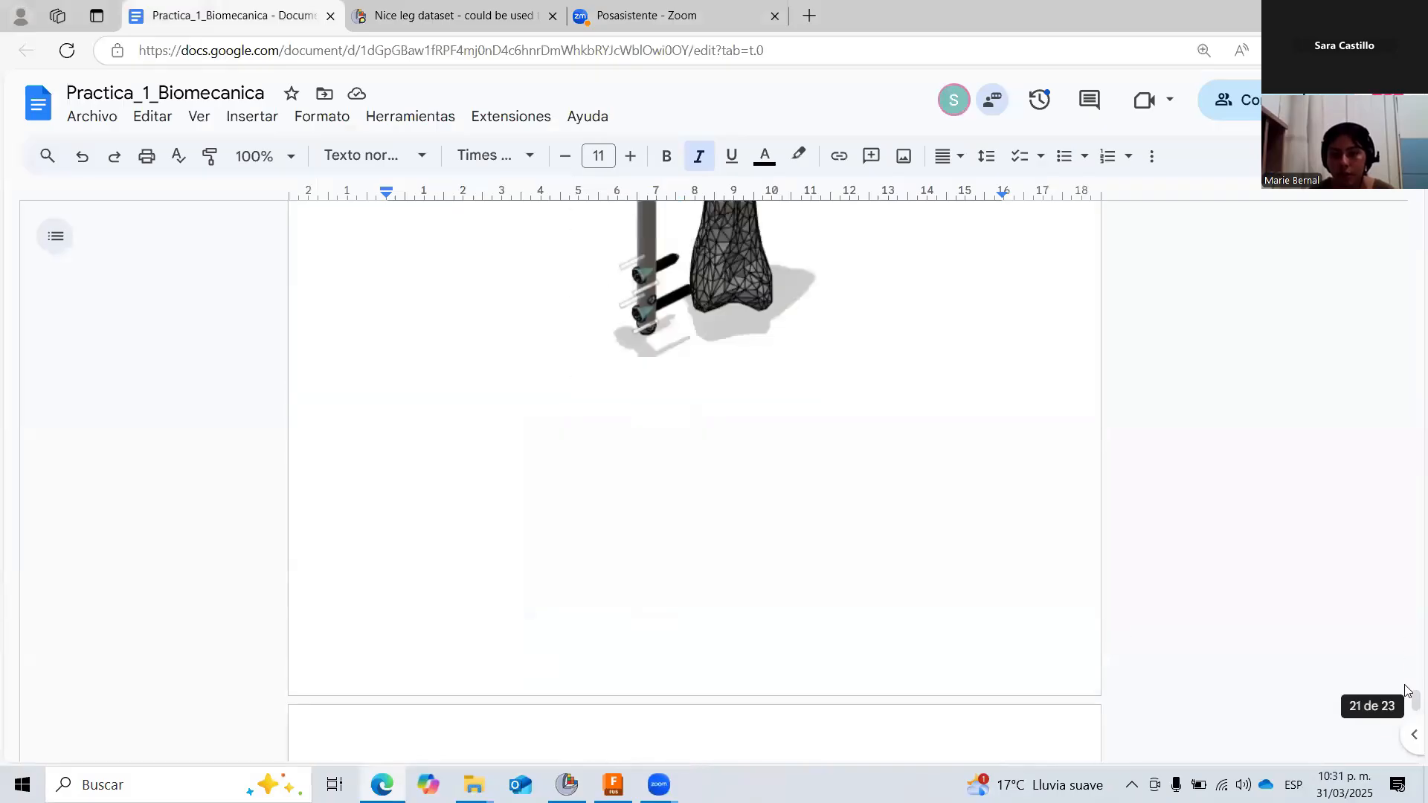
pyautogui.moveTo(1408, 692); pyautogui.dragTo(1408, 407)
pyautogui.scroll(15, 831, 391)
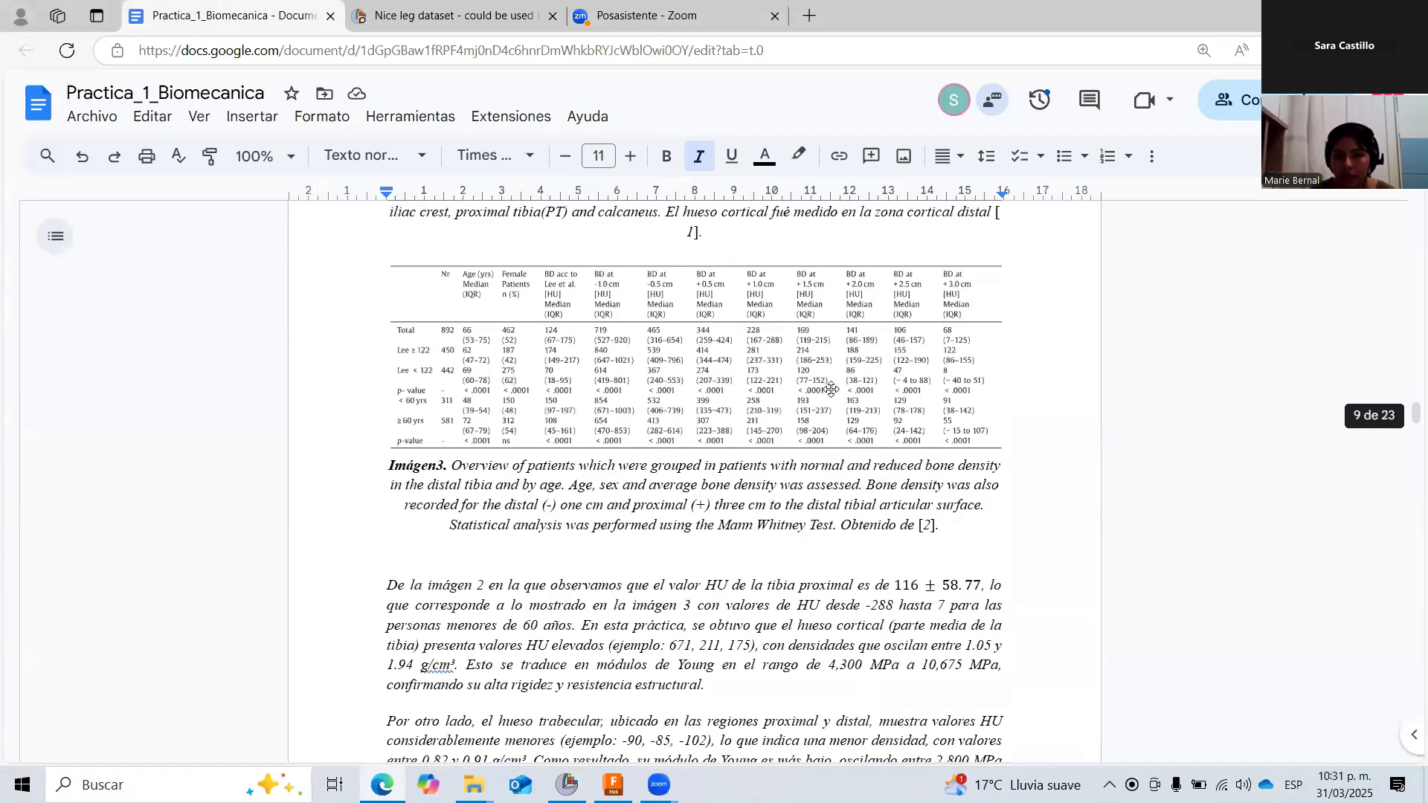
pyautogui.scroll(20, 831, 392)
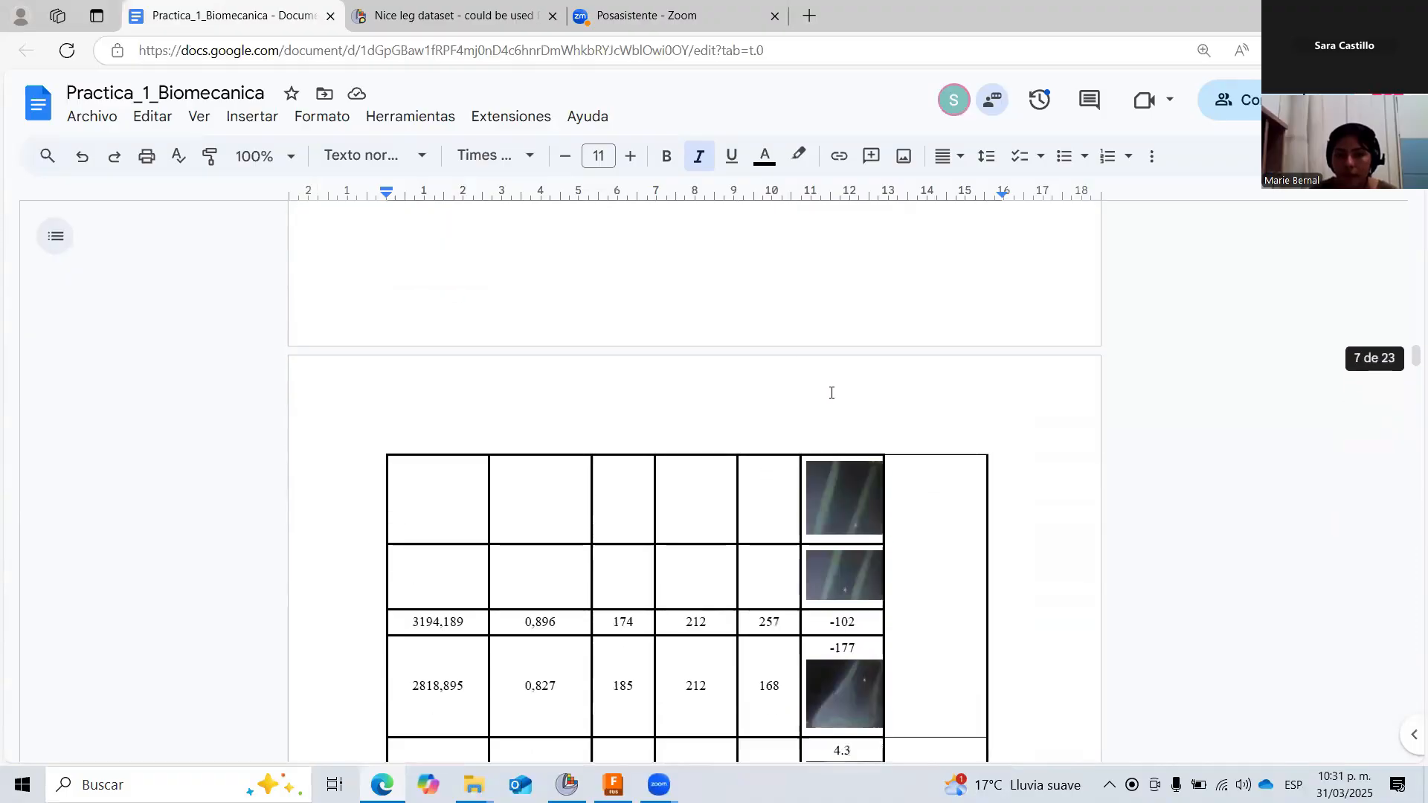
pyautogui.scroll(7, 832, 392)
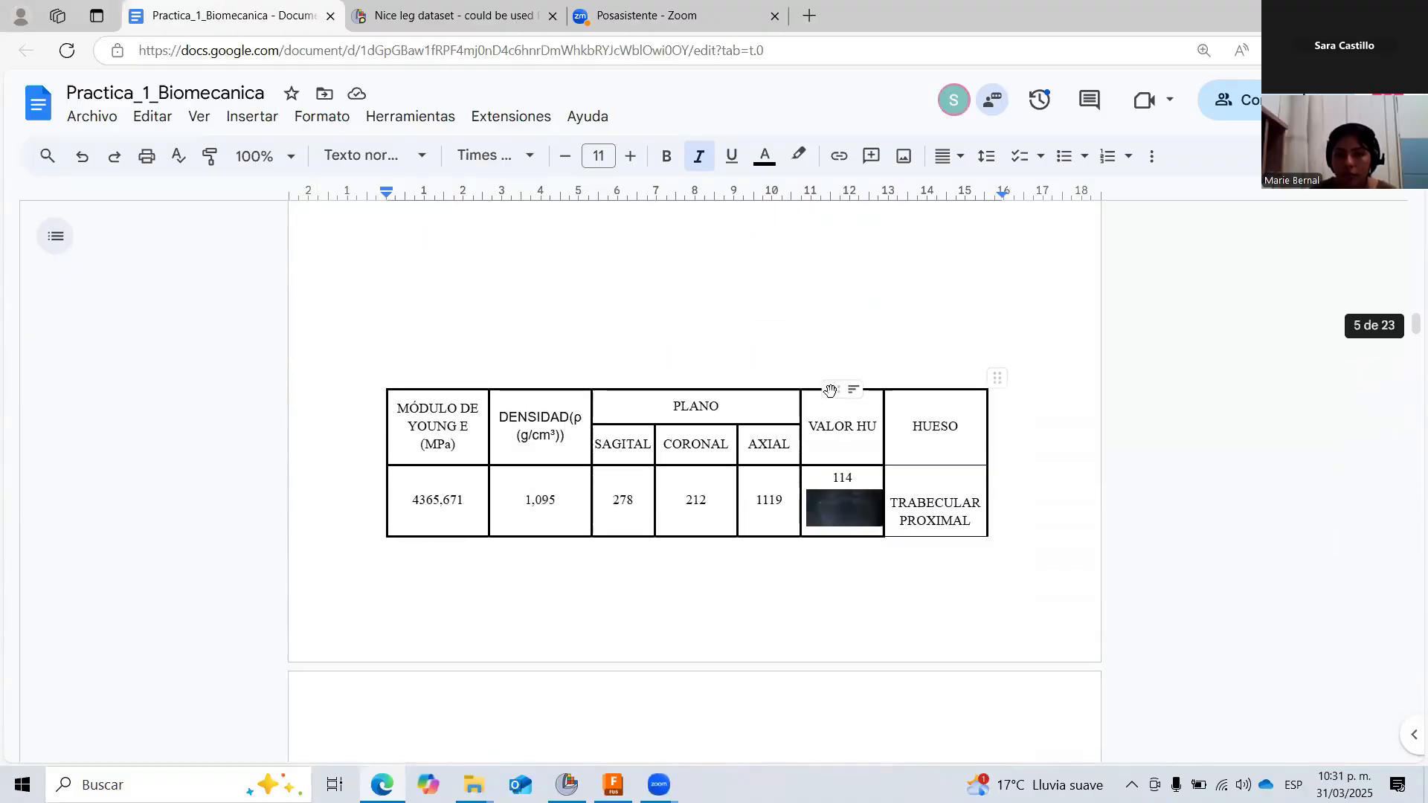
pyautogui.scroll(-3, 829, 395)
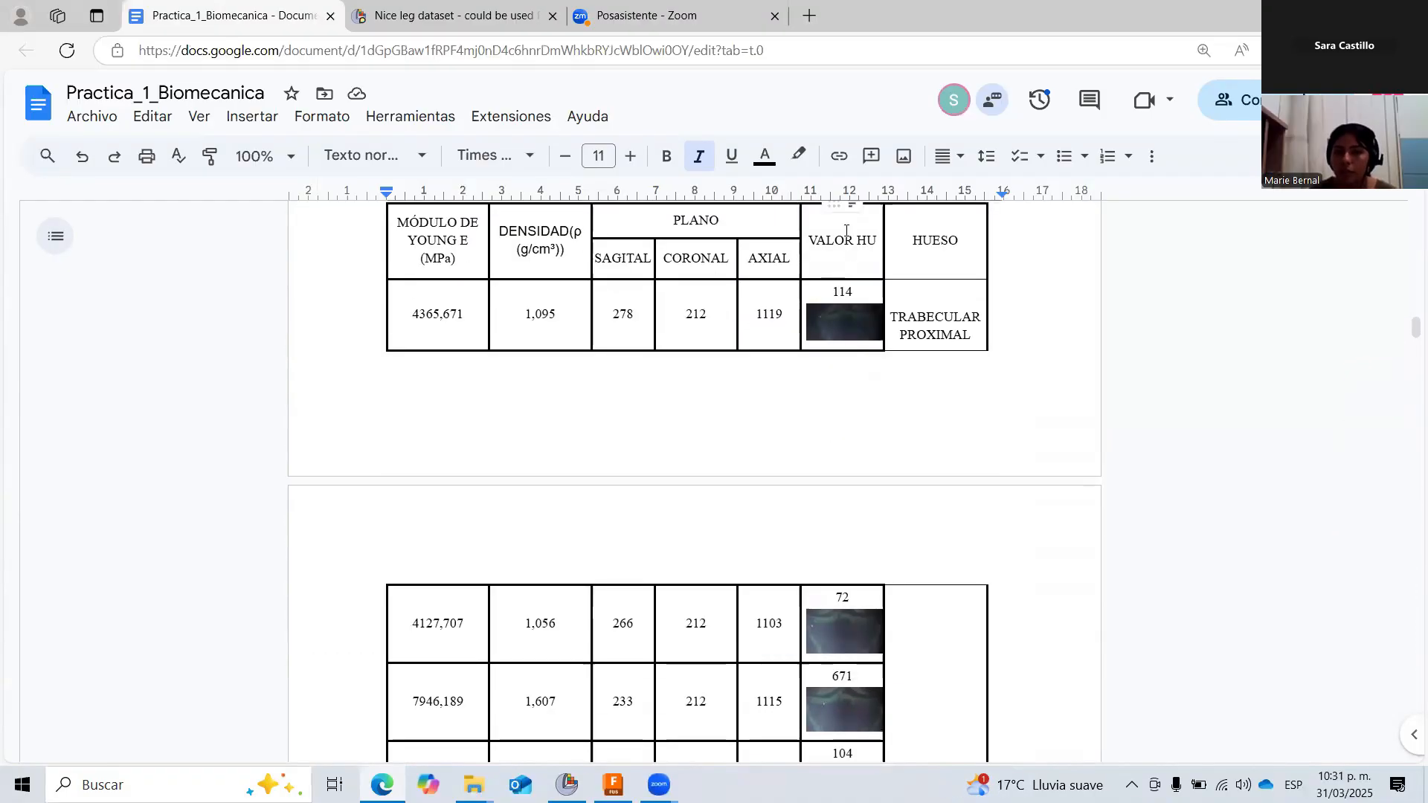
# Examine the table's bone-type column and its HU rows for proximal trabecular, cortical and distal trabecular bone.
pyautogui.click(951, 240)
pyautogui.moveTo(923, 241); pyautogui.dragTo(956, 241)
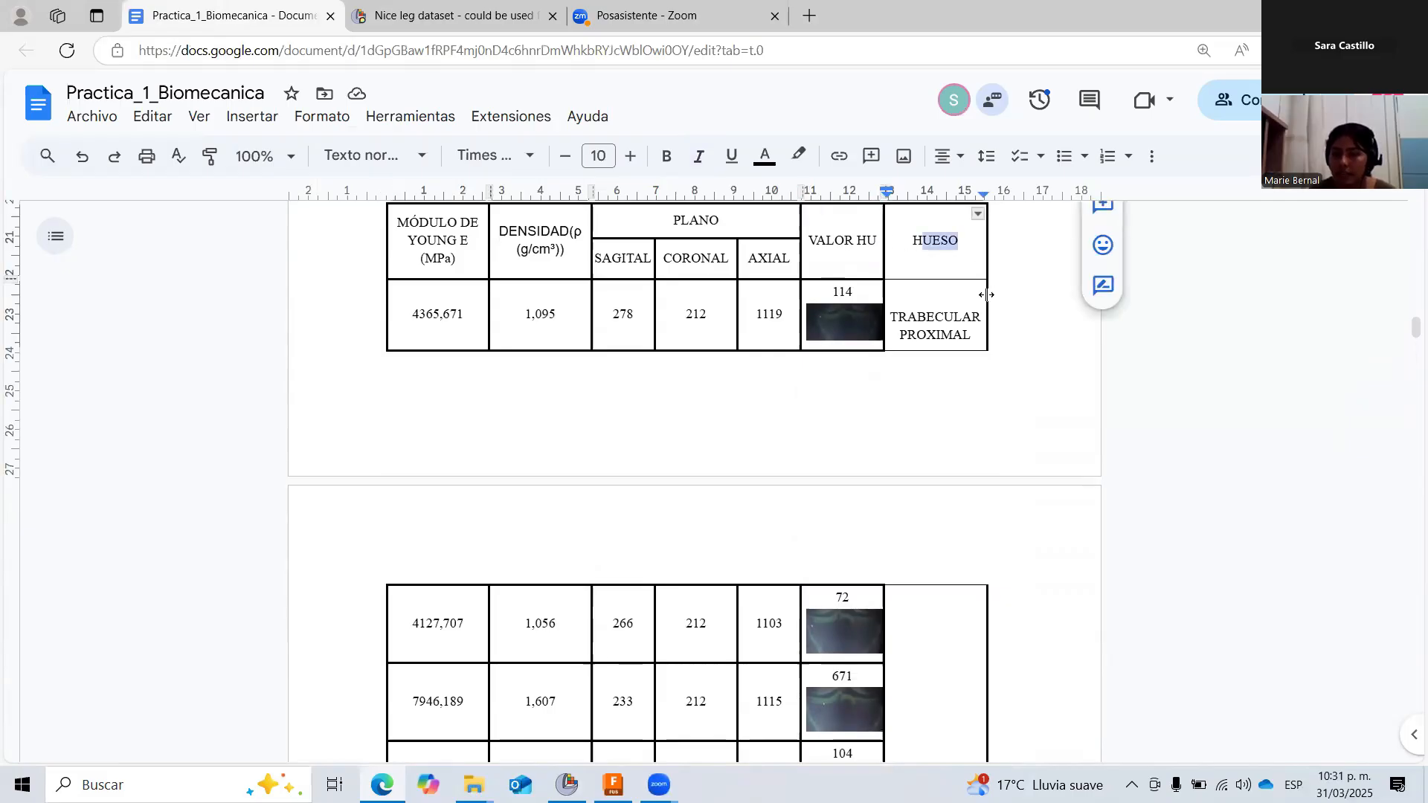
pyautogui.scroll(-2, 934, 287)
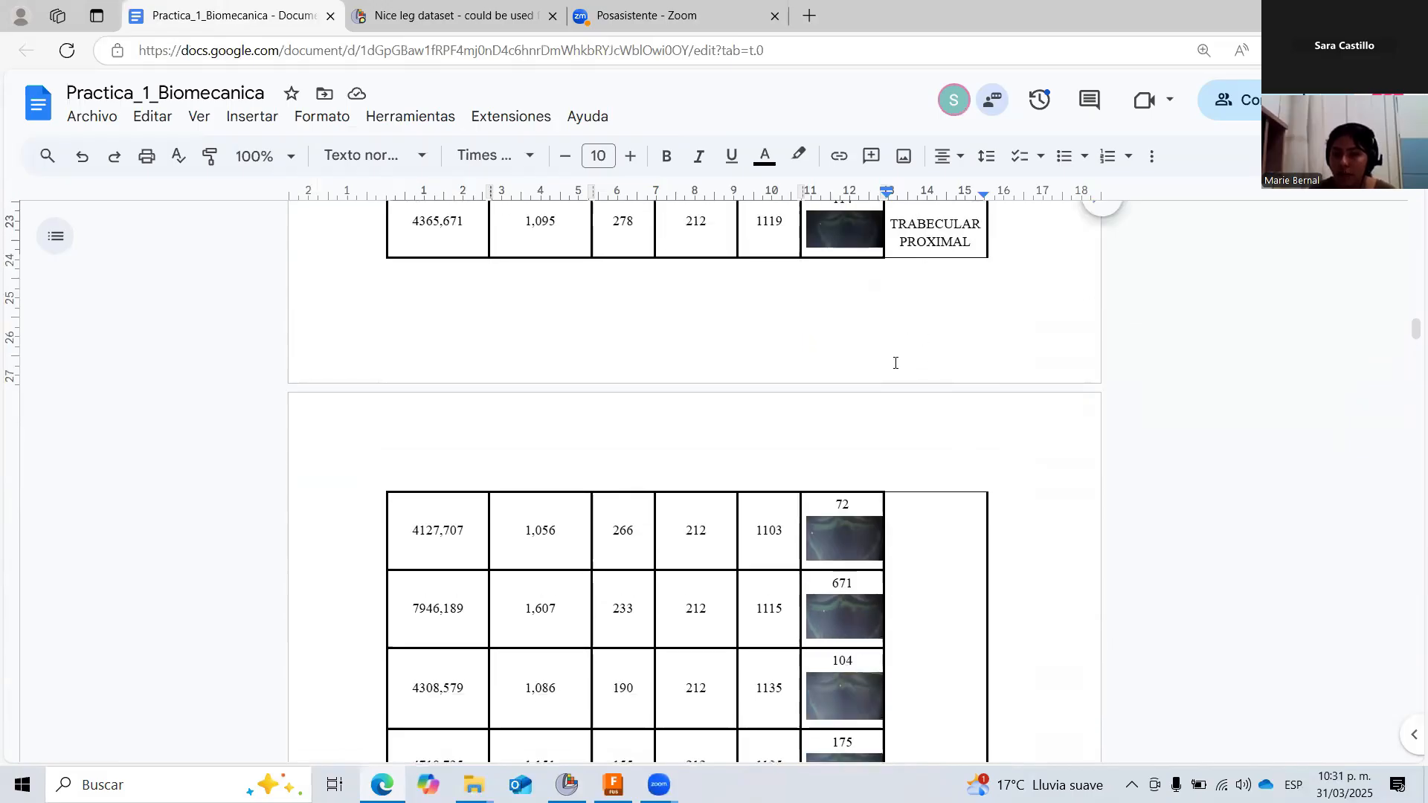
pyautogui.scroll(-10, 895, 365)
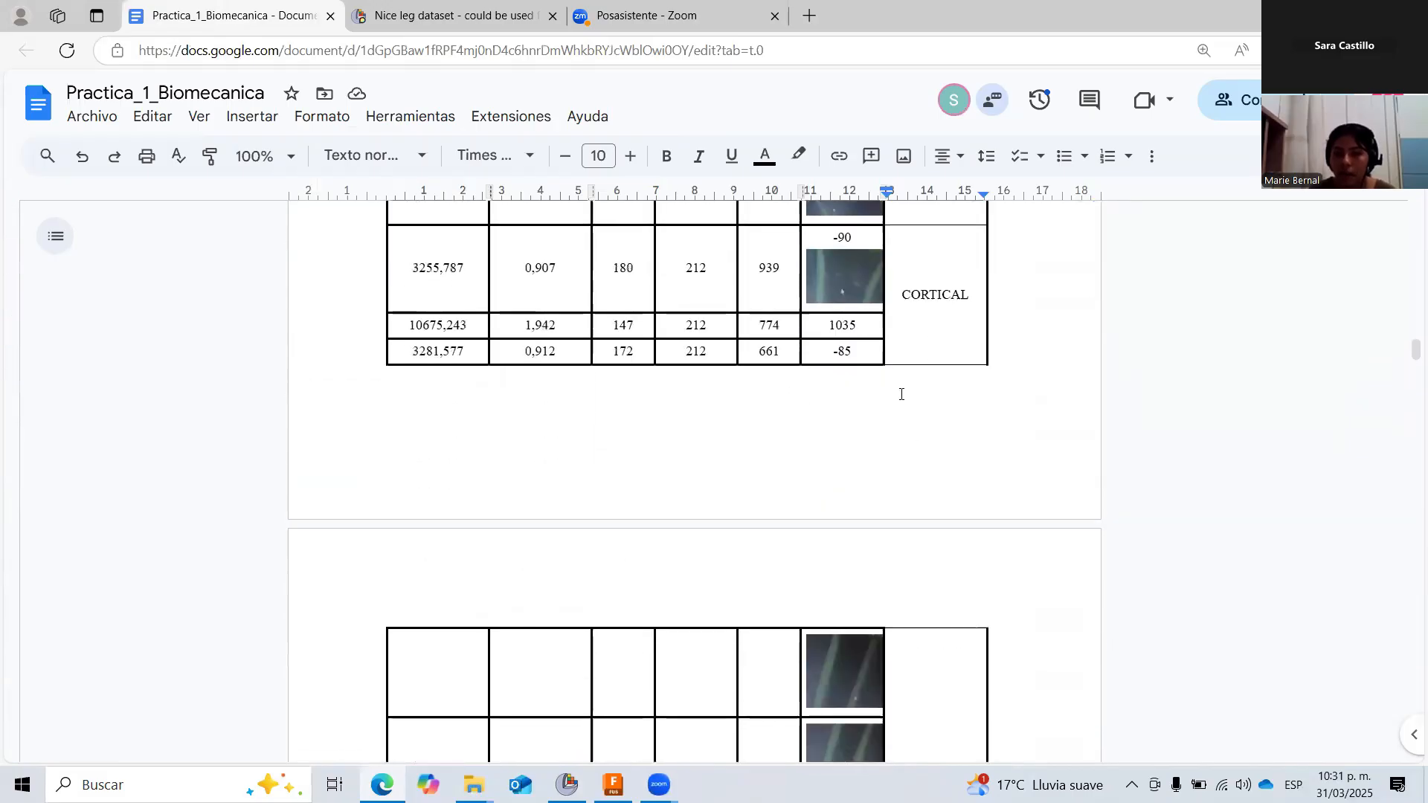
pyautogui.scroll(-5, 901, 386)
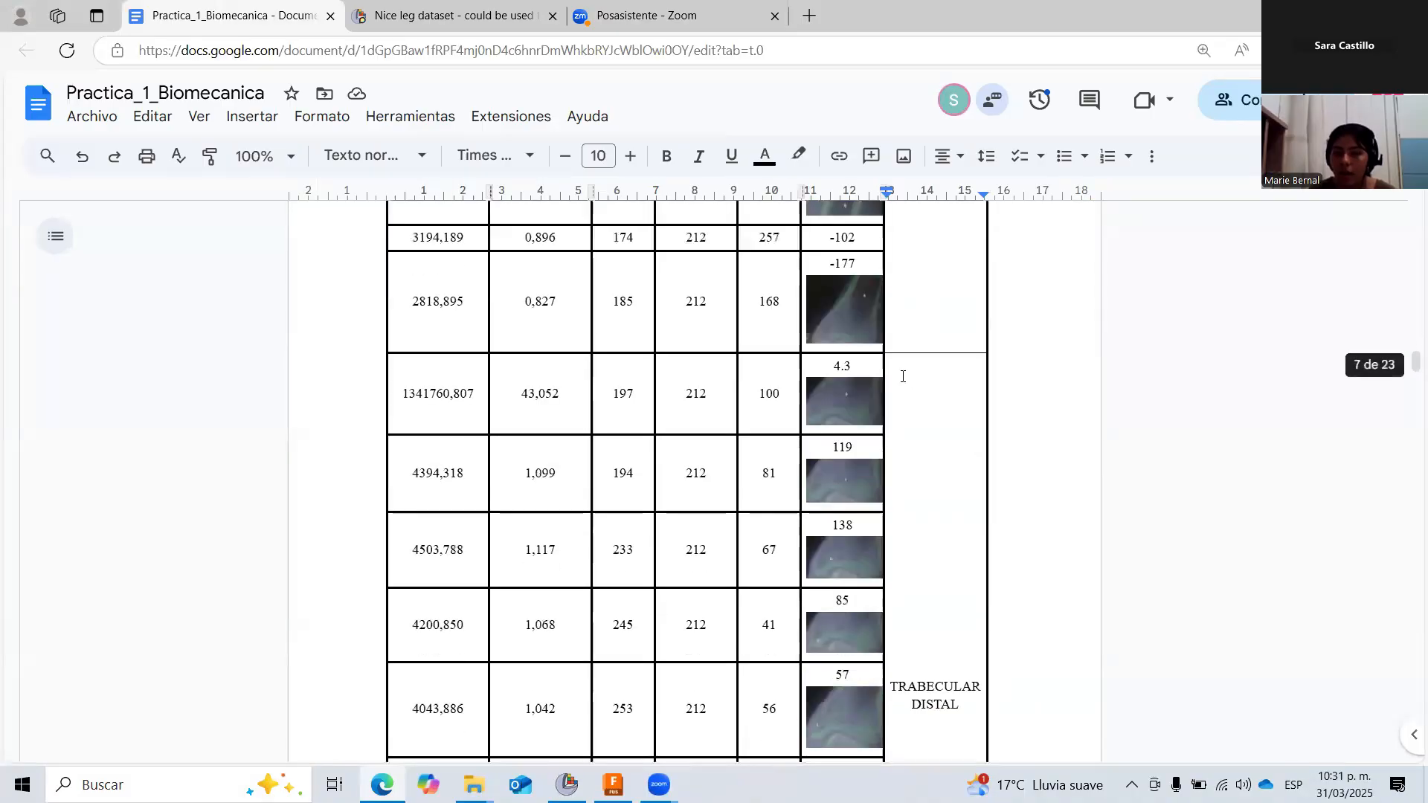
pyautogui.scroll(-3, 903, 376)
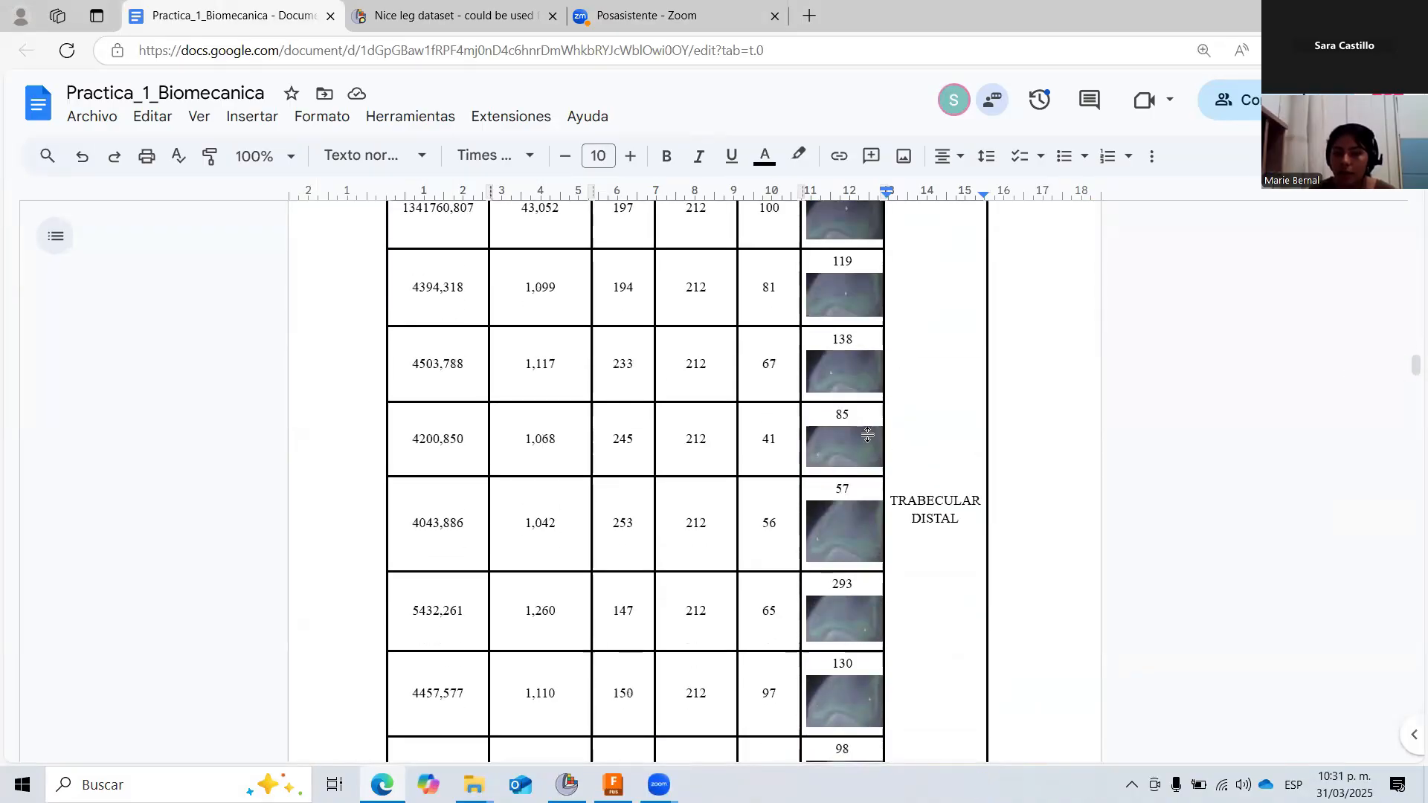
# Examine the first proximal trabecular row of the bone table, including its sagittal, coronal and axial coordinates and HU value.
pyautogui.scroll(6, 867, 434)
pyautogui.scroll(-1, 861, 528)
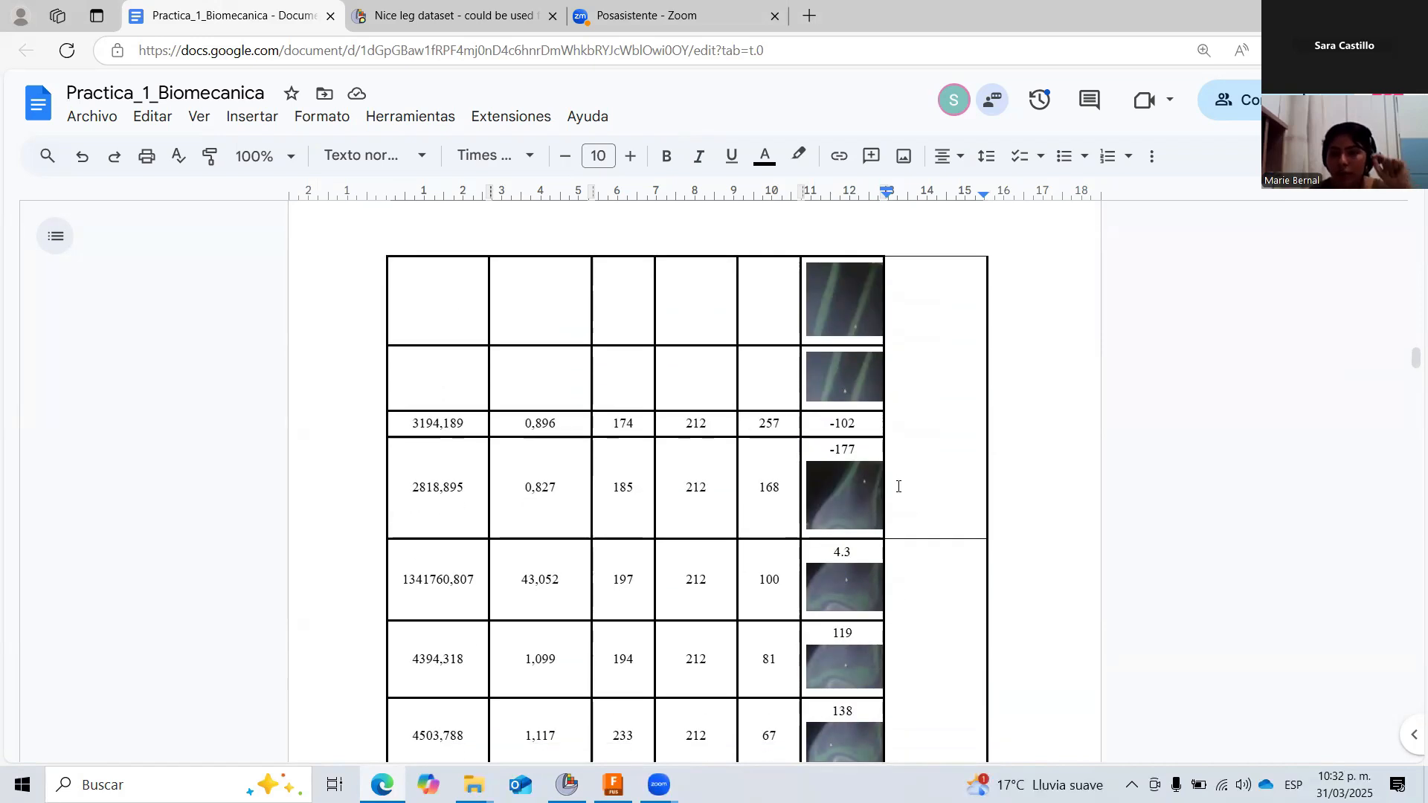
pyautogui.scroll(15, 904, 484)
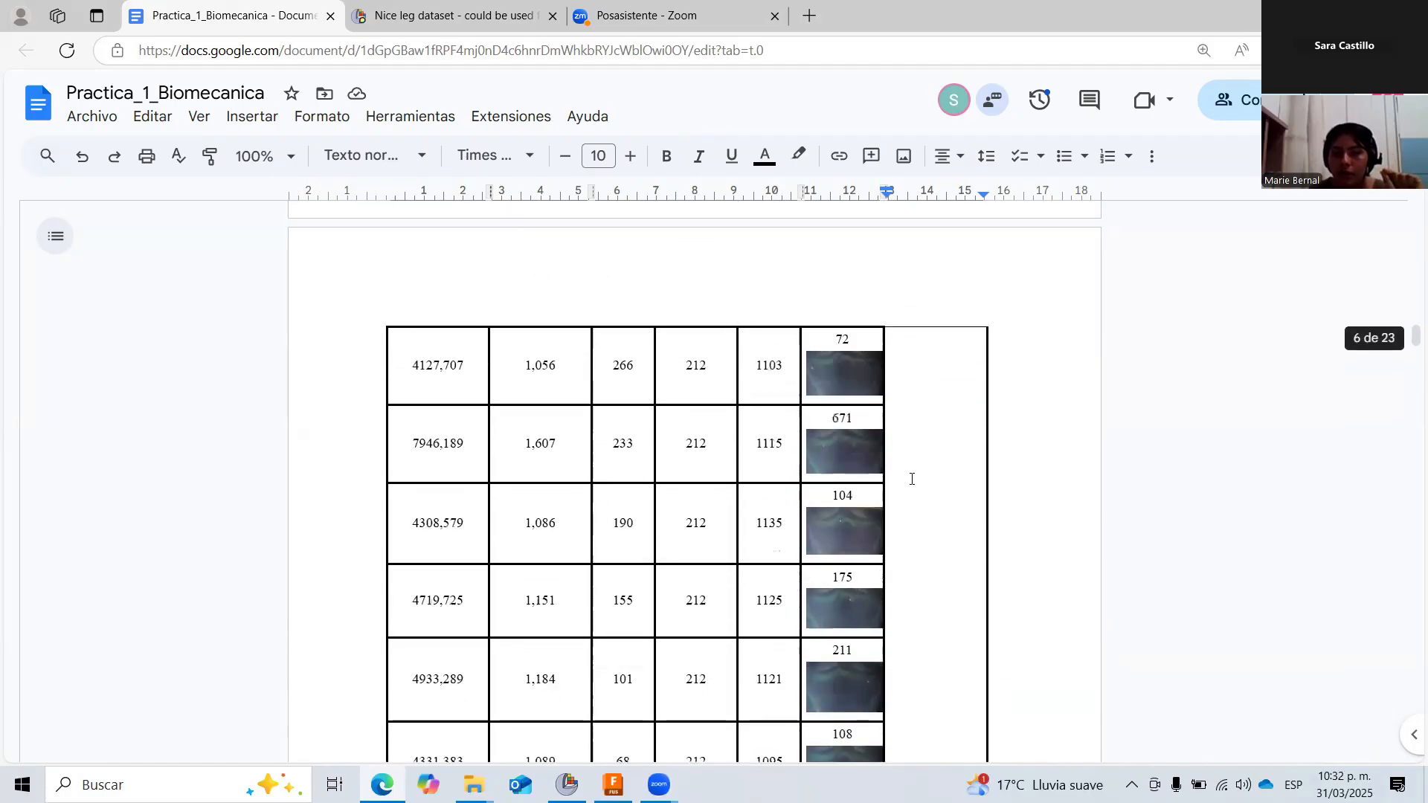
pyautogui.scroll(8, 892, 475)
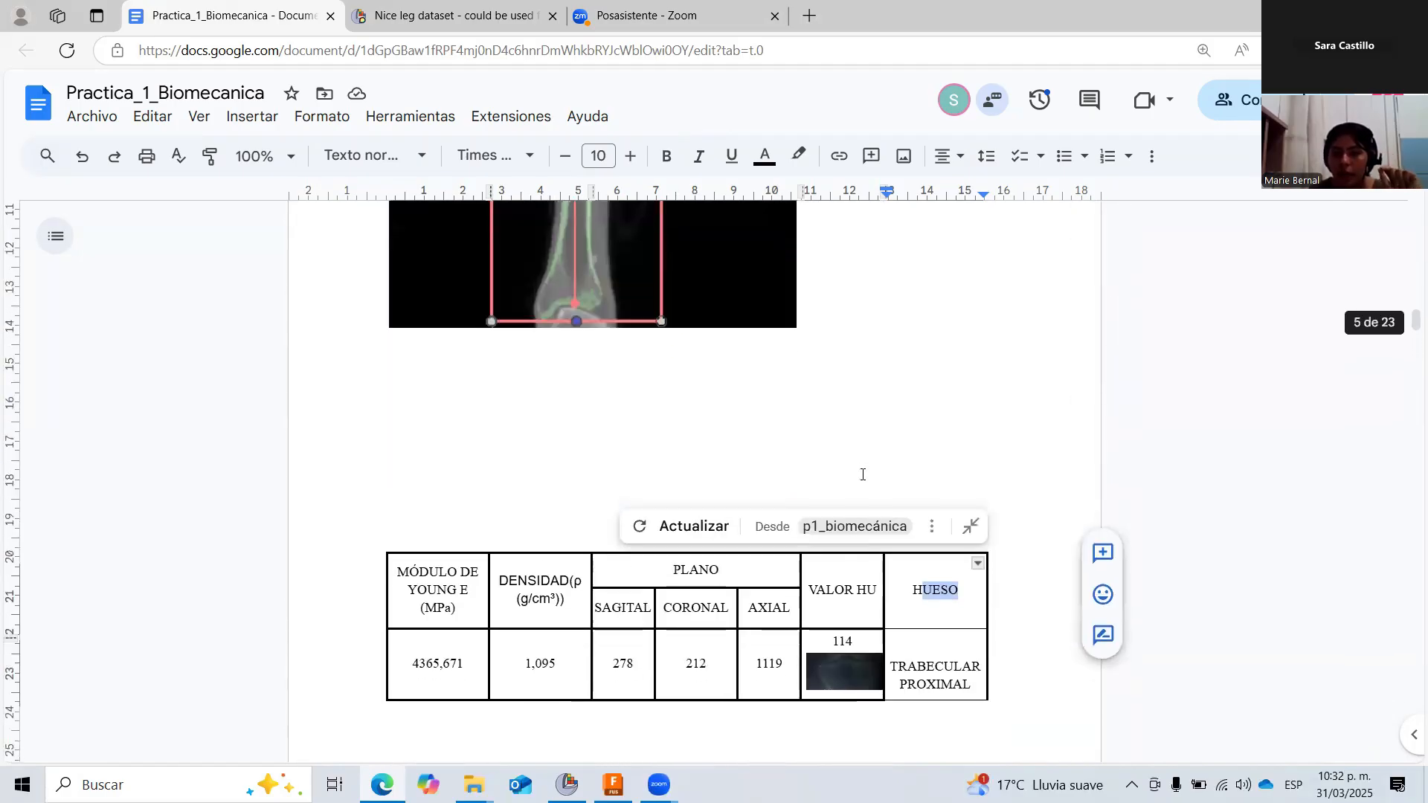
pyautogui.scroll(-2, 863, 475)
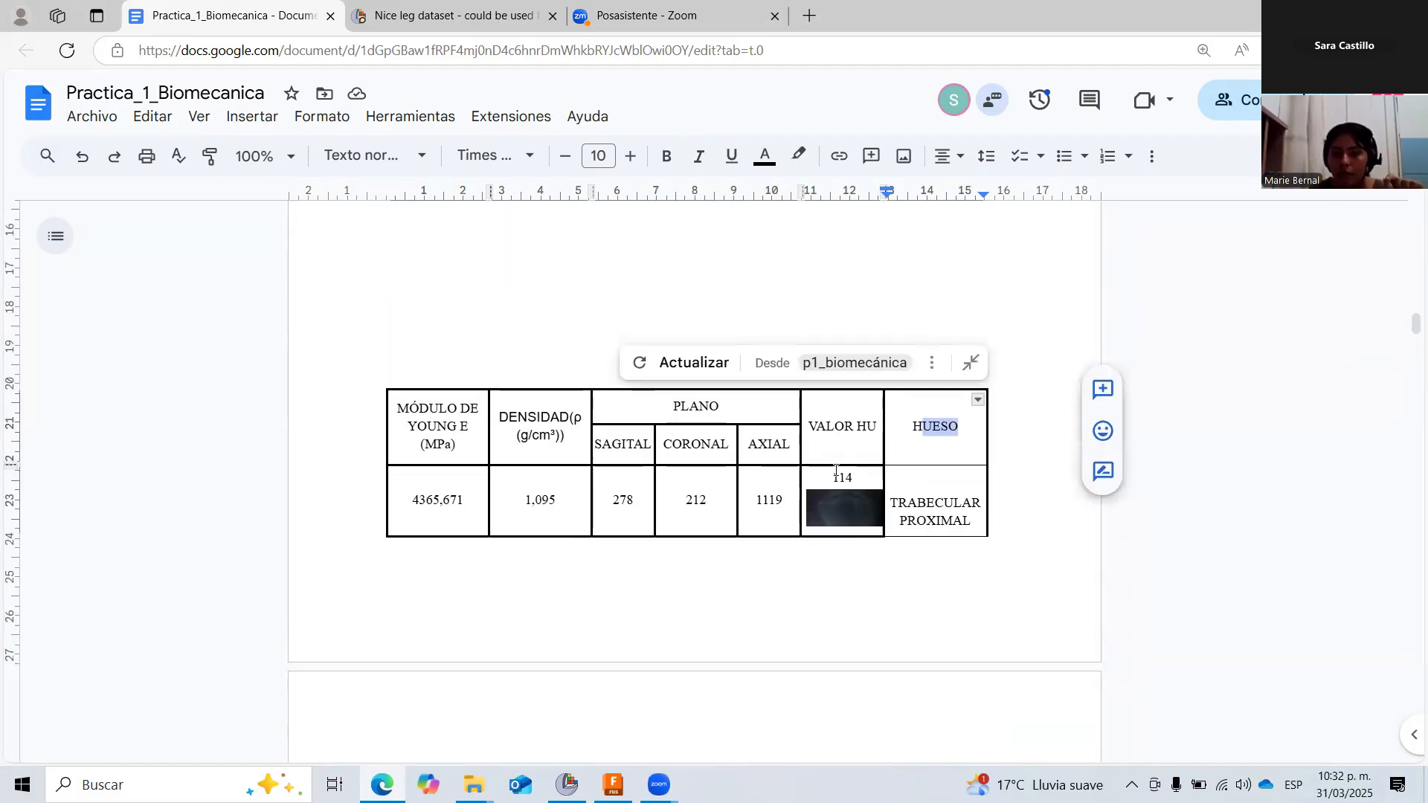
pyautogui.click(687, 496)
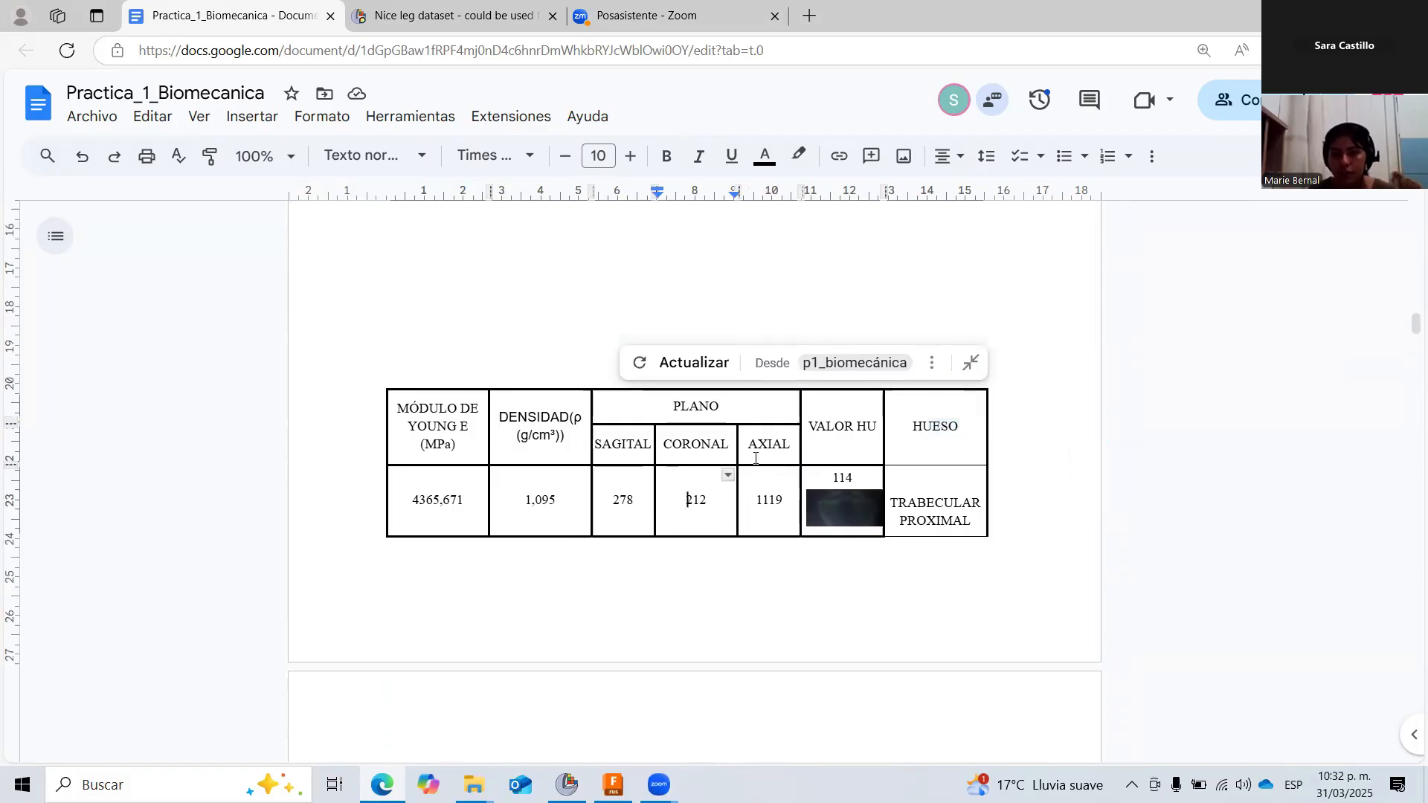
pyautogui.click(854, 476)
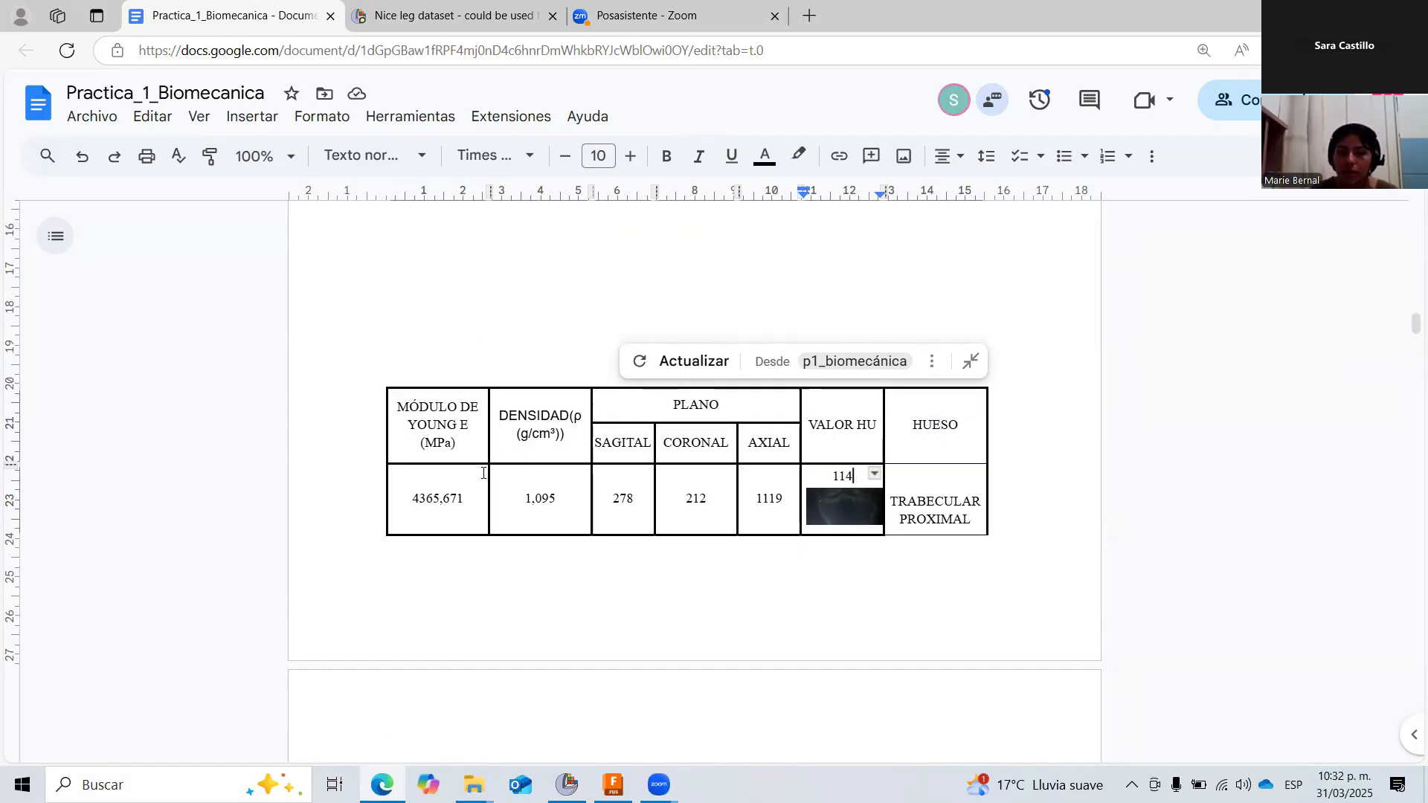
# Examine the equations below Tabla1 that convert HU values into density and Young's modulus.
pyautogui.scroll(-1, 483, 470)
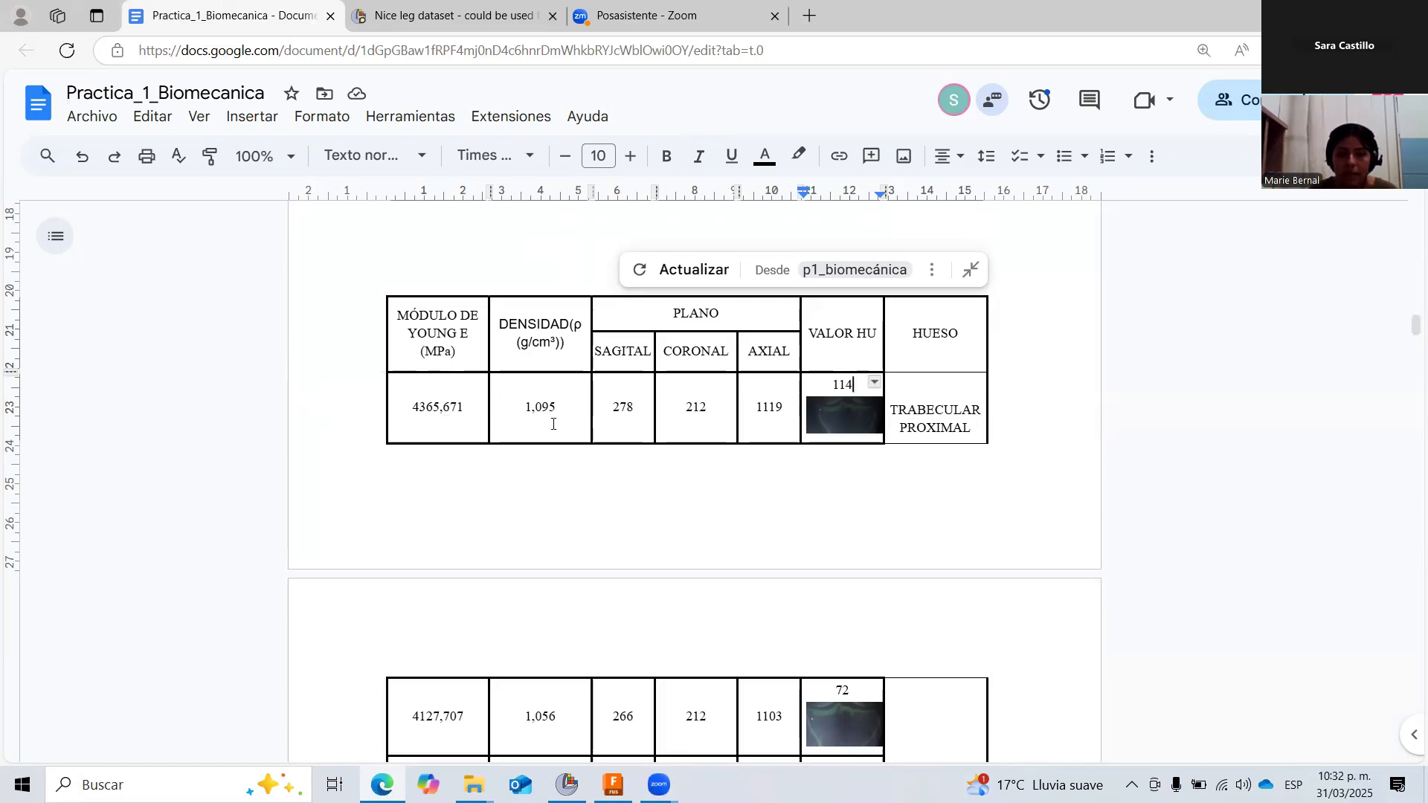
pyautogui.scroll(-5, 552, 424)
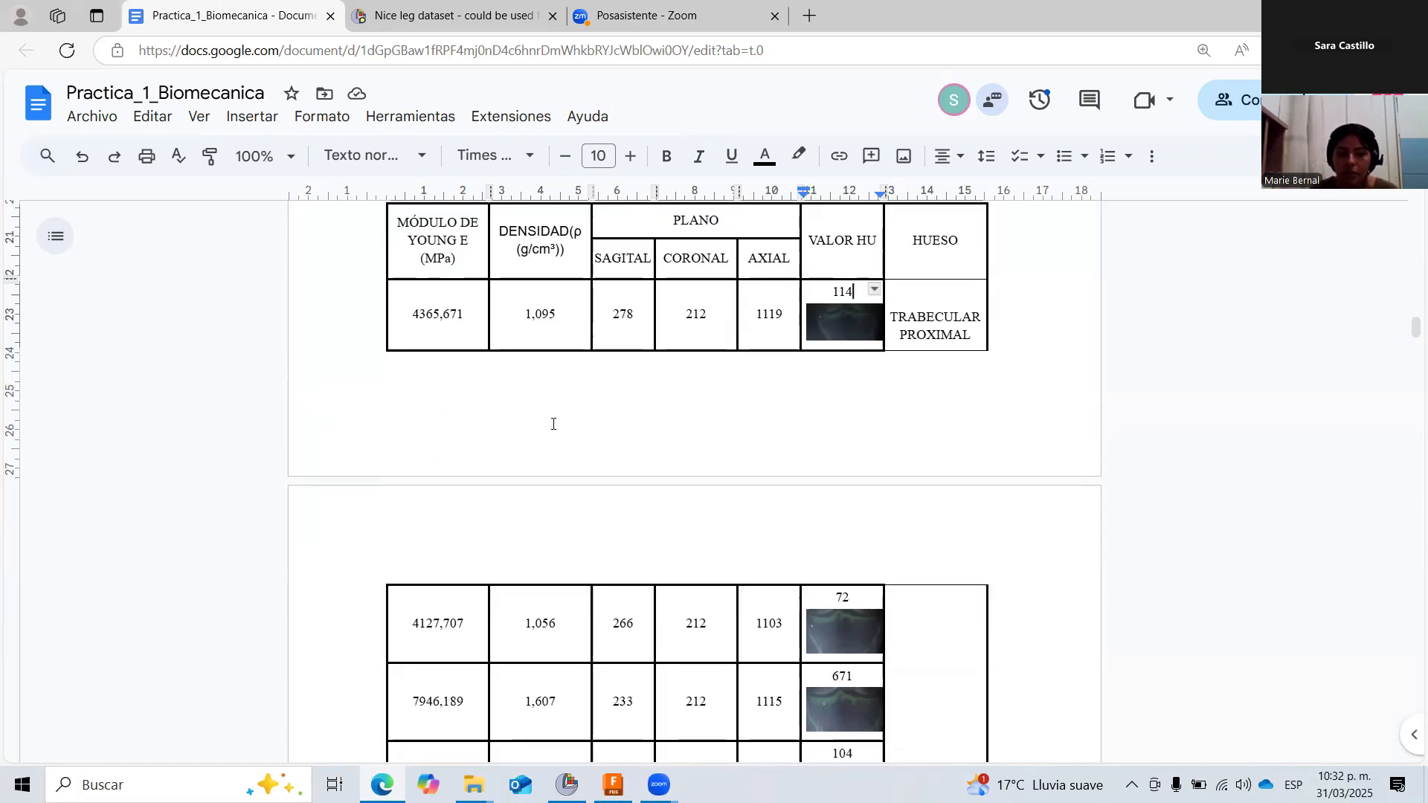
pyautogui.scroll(-4, 553, 425)
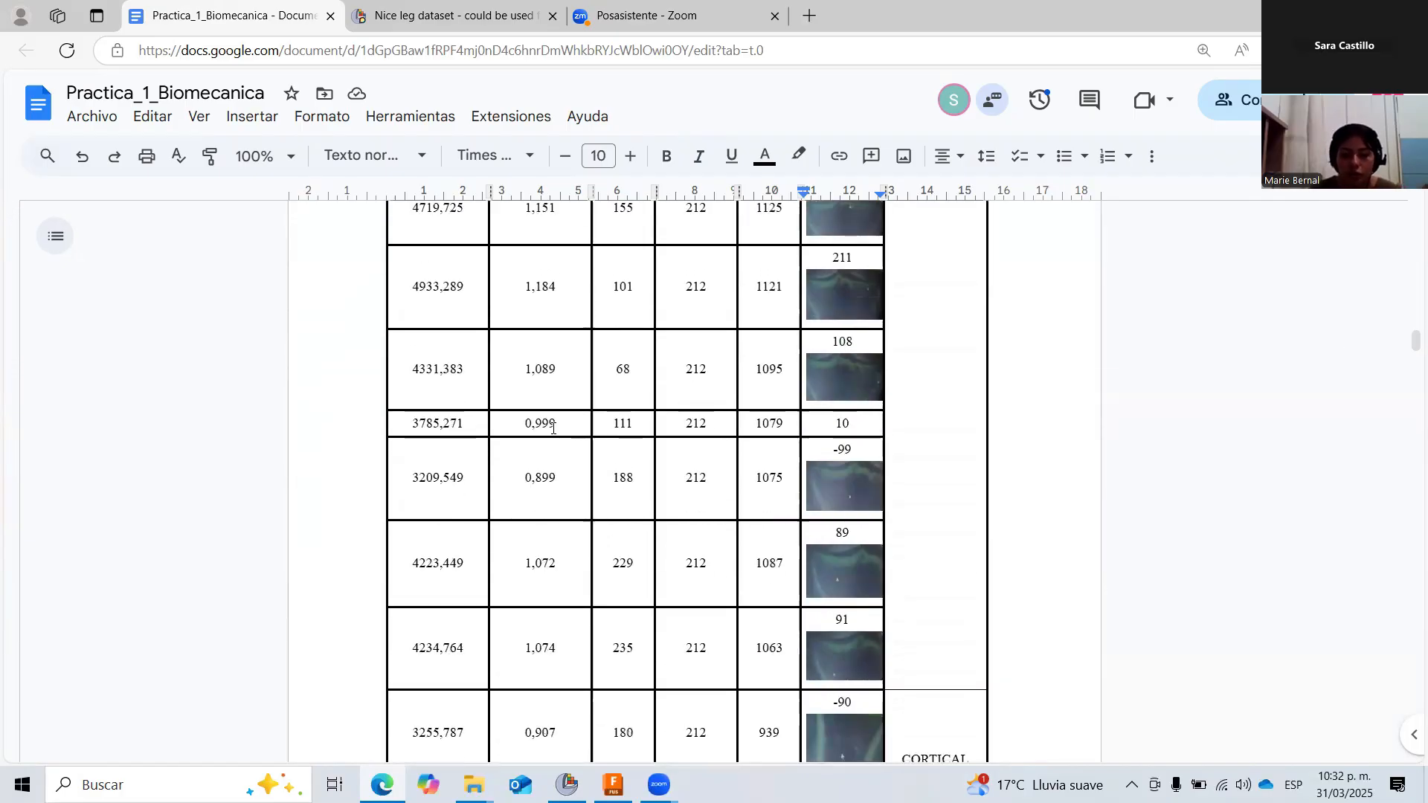
pyautogui.scroll(-8, 552, 428)
pyautogui.scroll(-20, 552, 428)
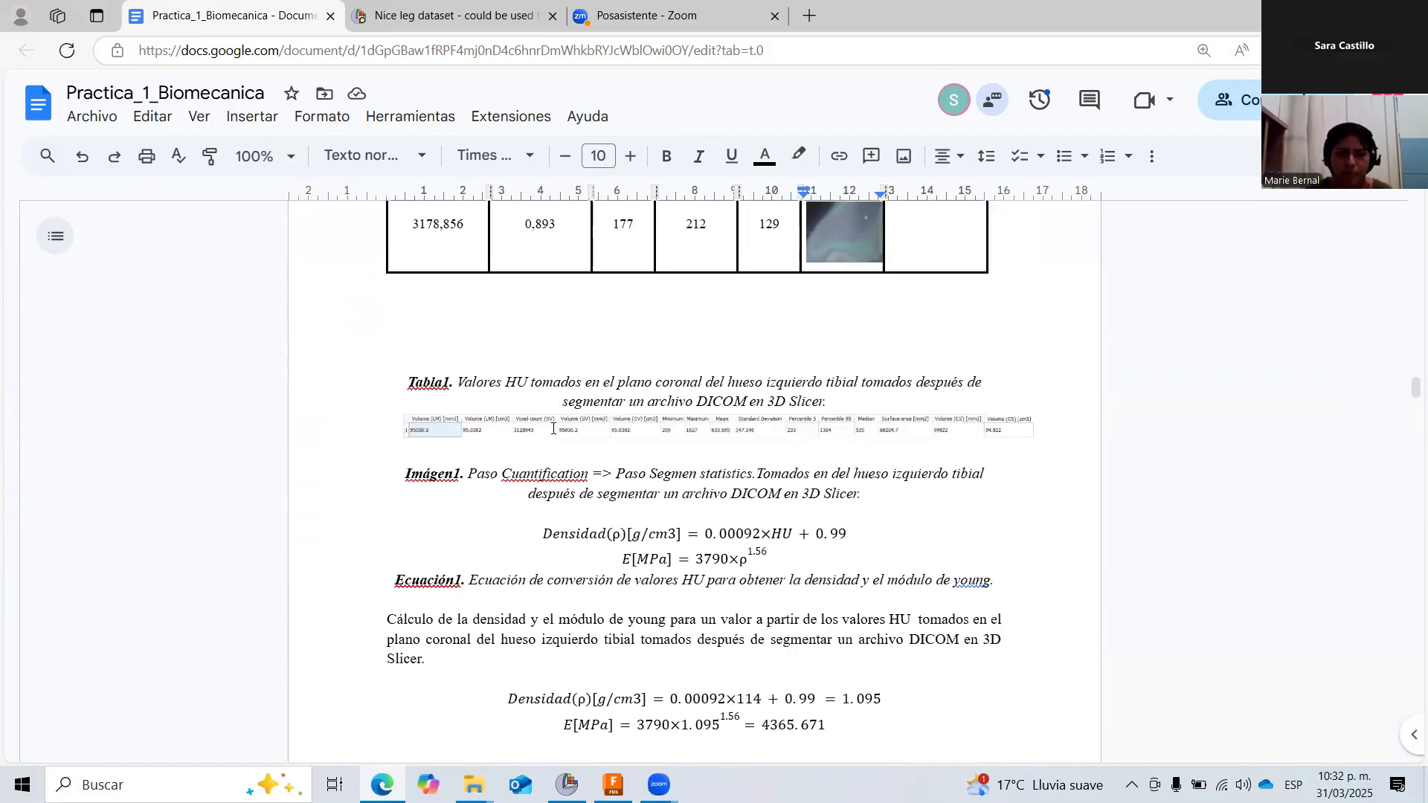
pyautogui.scroll(-1, 551, 427)
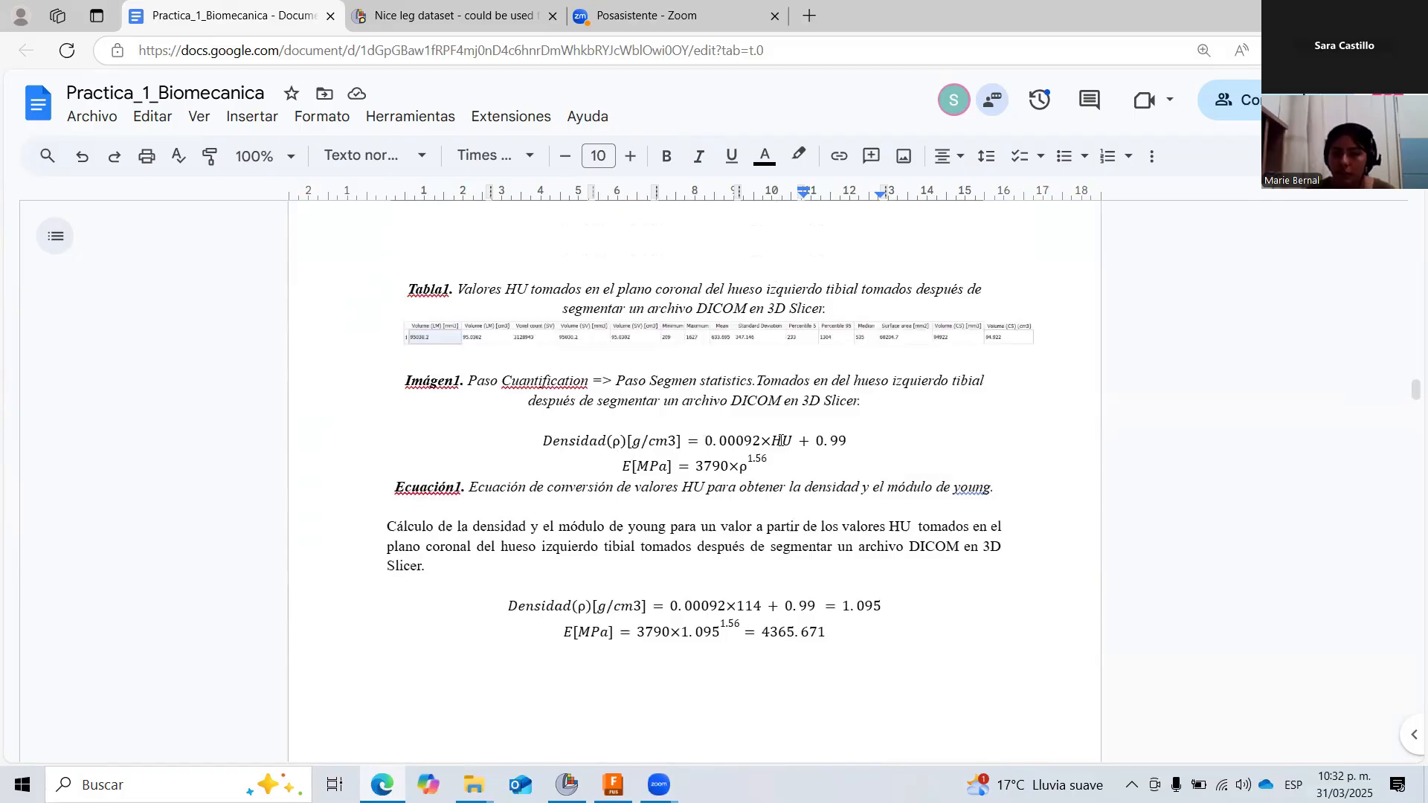
pyautogui.click(848, 441)
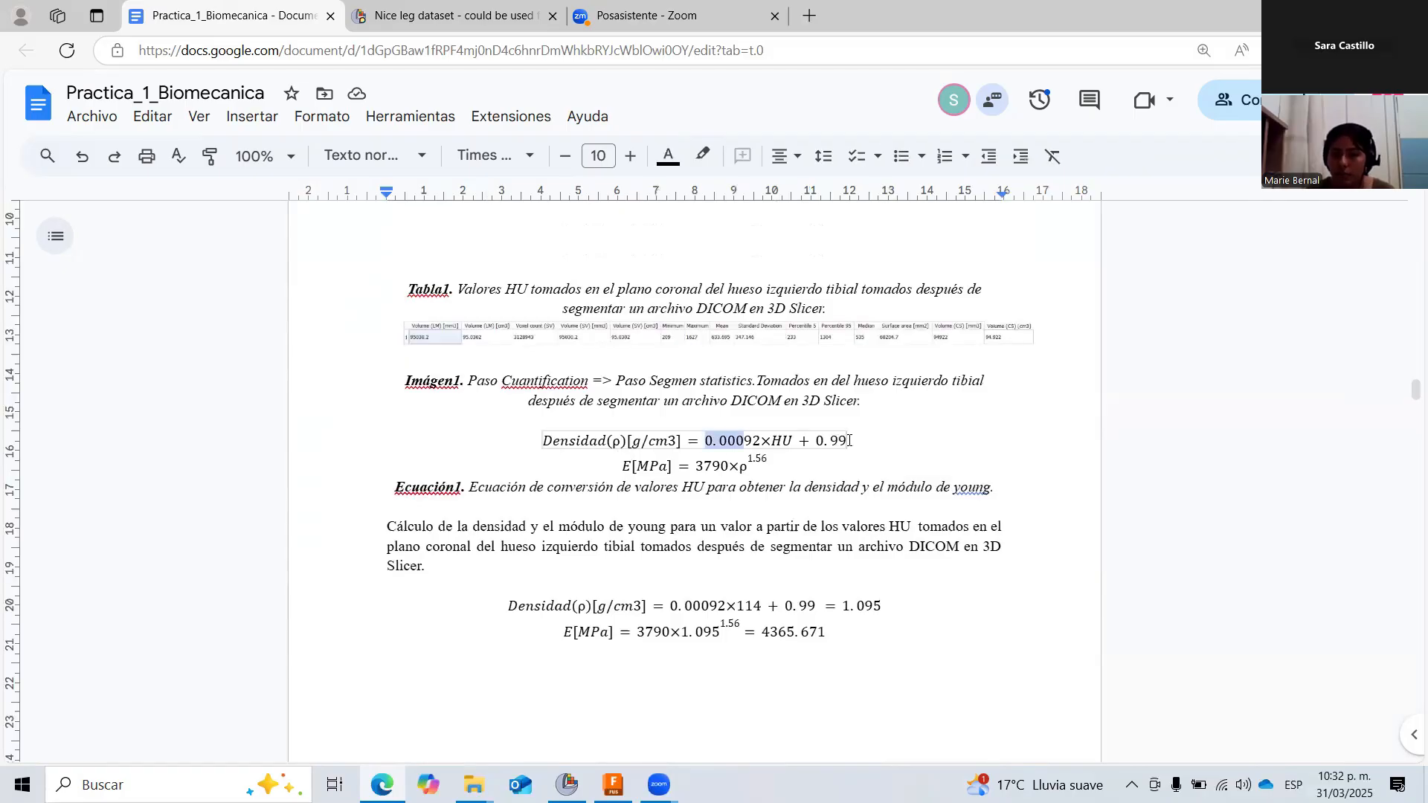
pyautogui.tripleClick(849, 440)
pyautogui.click(831, 461)
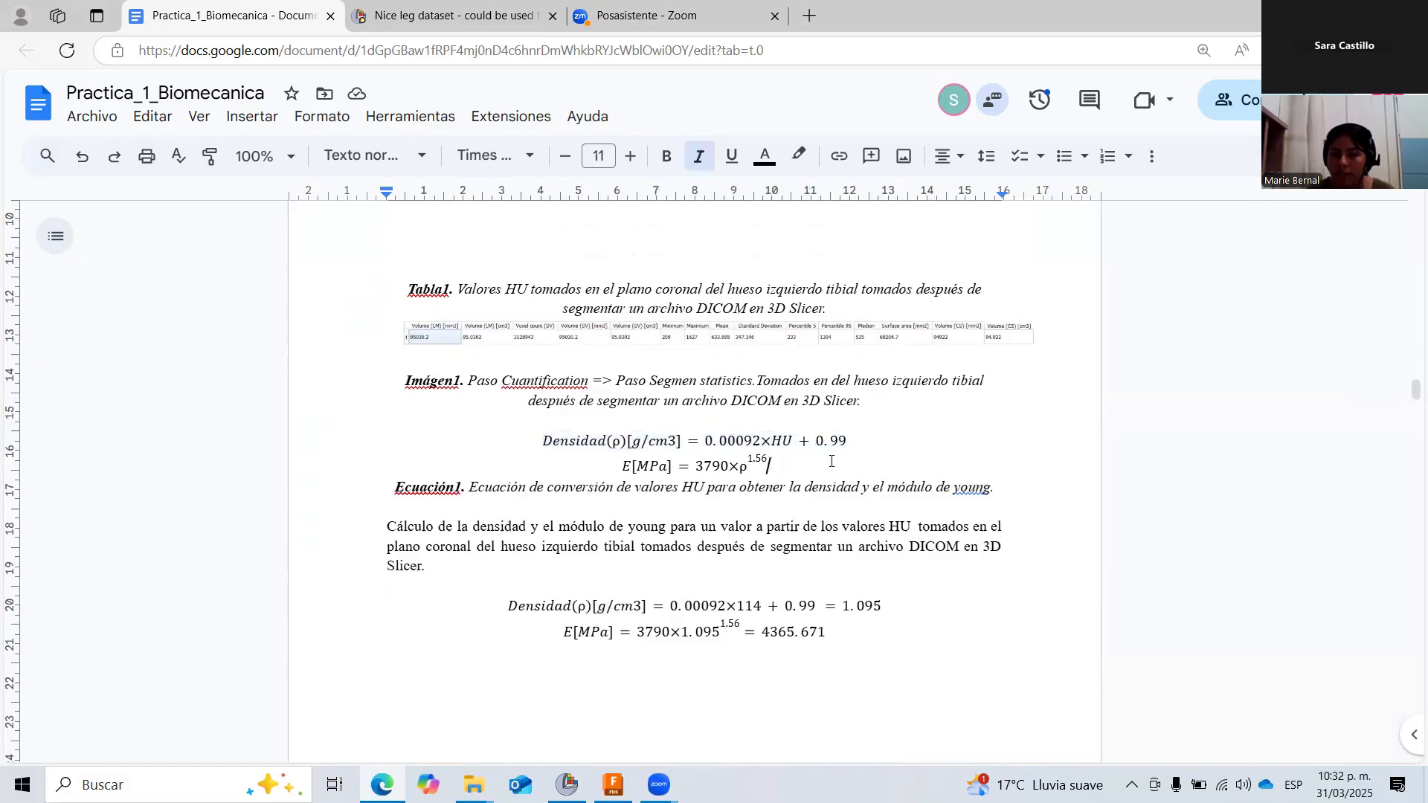
# Highlight the HU value 114 in the worked density calculation.
pyautogui.scroll(-2, 854, 462)
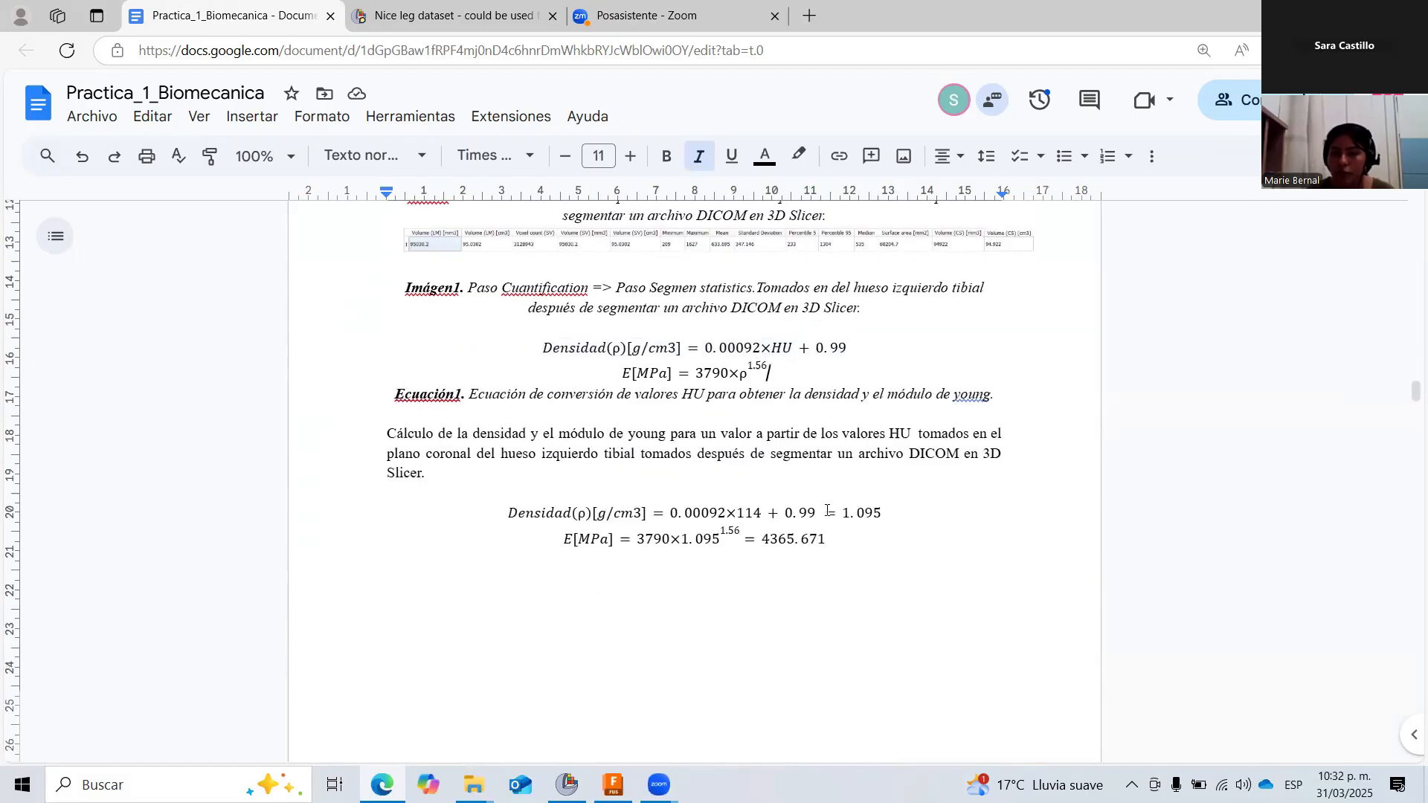
pyautogui.click(761, 514)
pyautogui.doubleClick(762, 514)
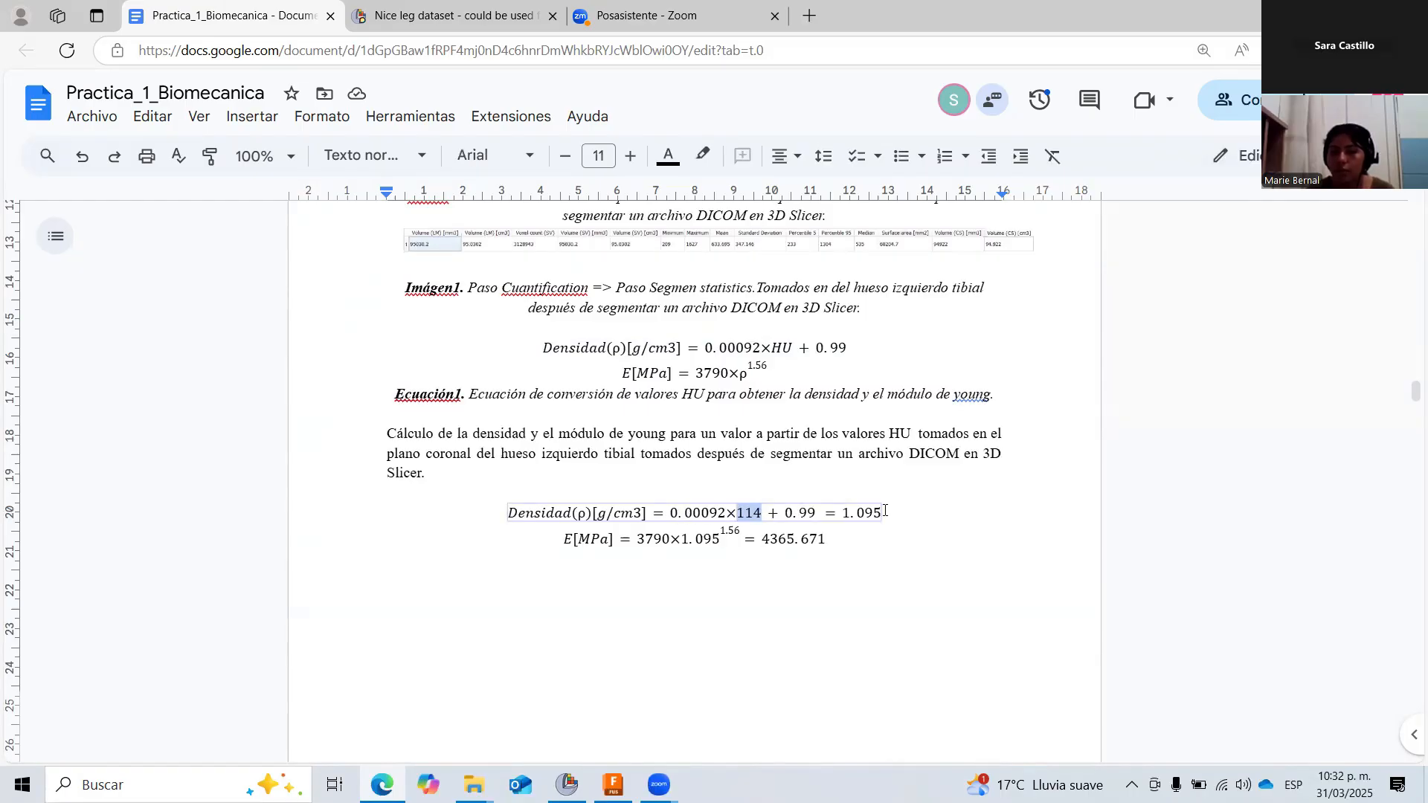
# Examine the Imágen2 literature table of volumes and Hounsfield units for each bone site, including the proximal tibia.
pyautogui.scroll(-5, 775, 512)
pyautogui.scroll(-2, 774, 512)
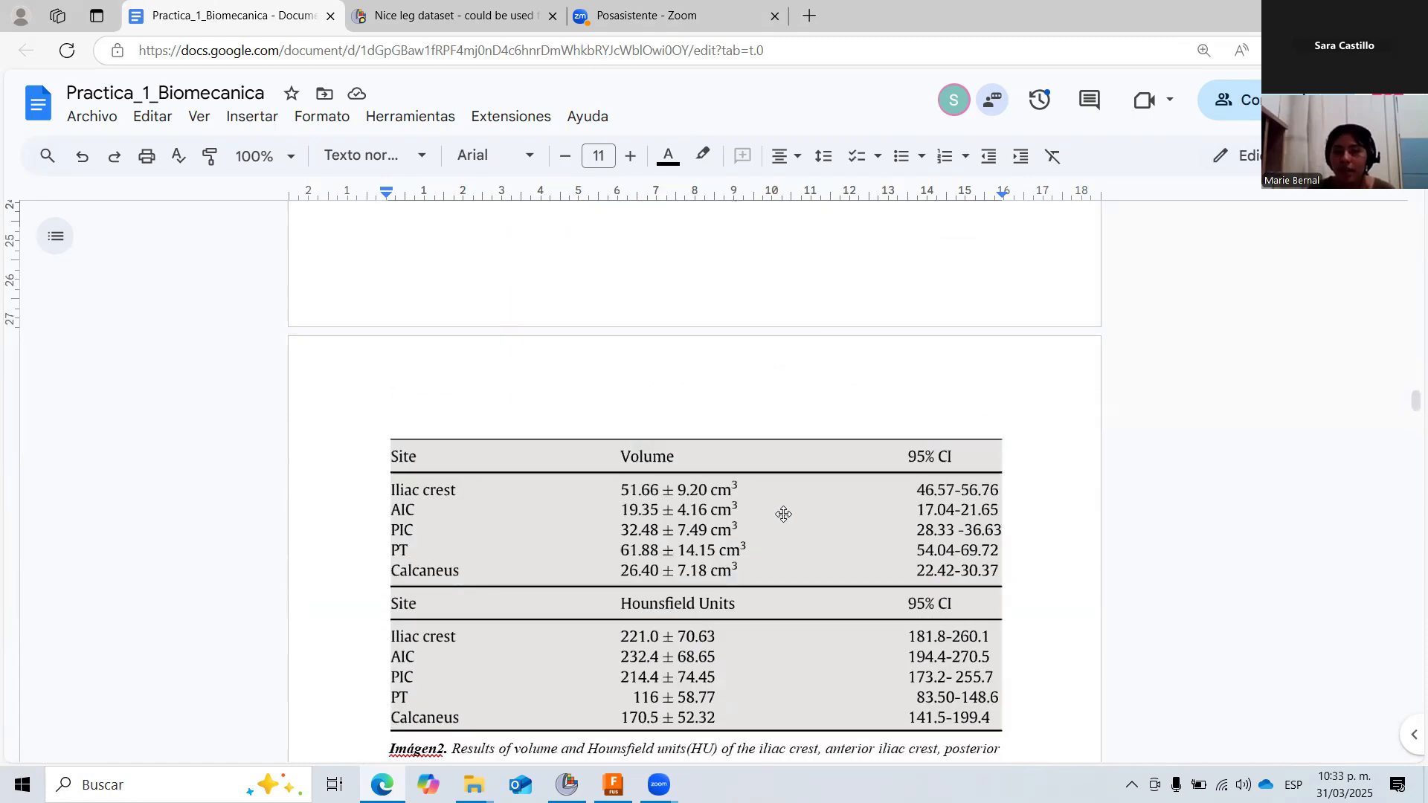
pyautogui.scroll(-1, 778, 511)
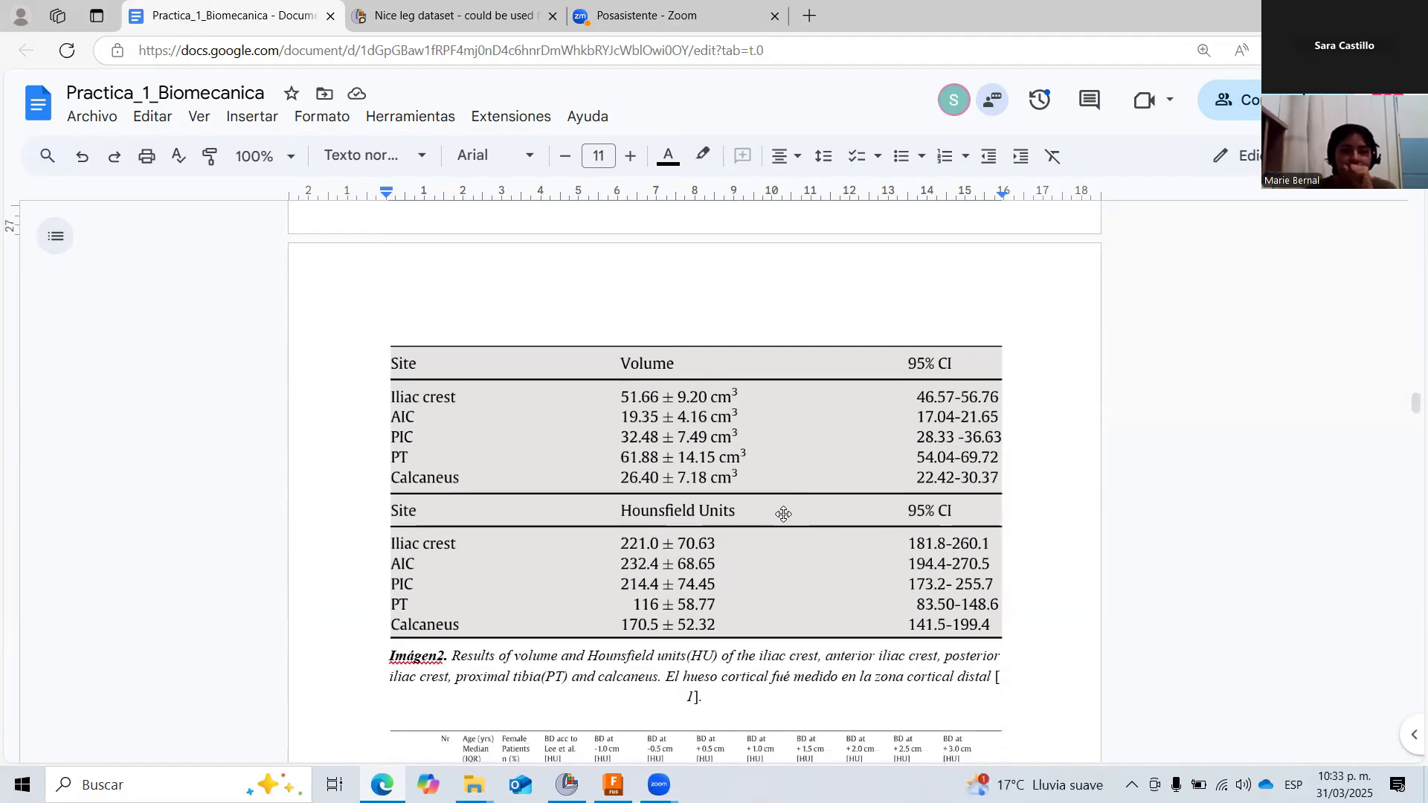
pyautogui.scroll(-1, 780, 511)
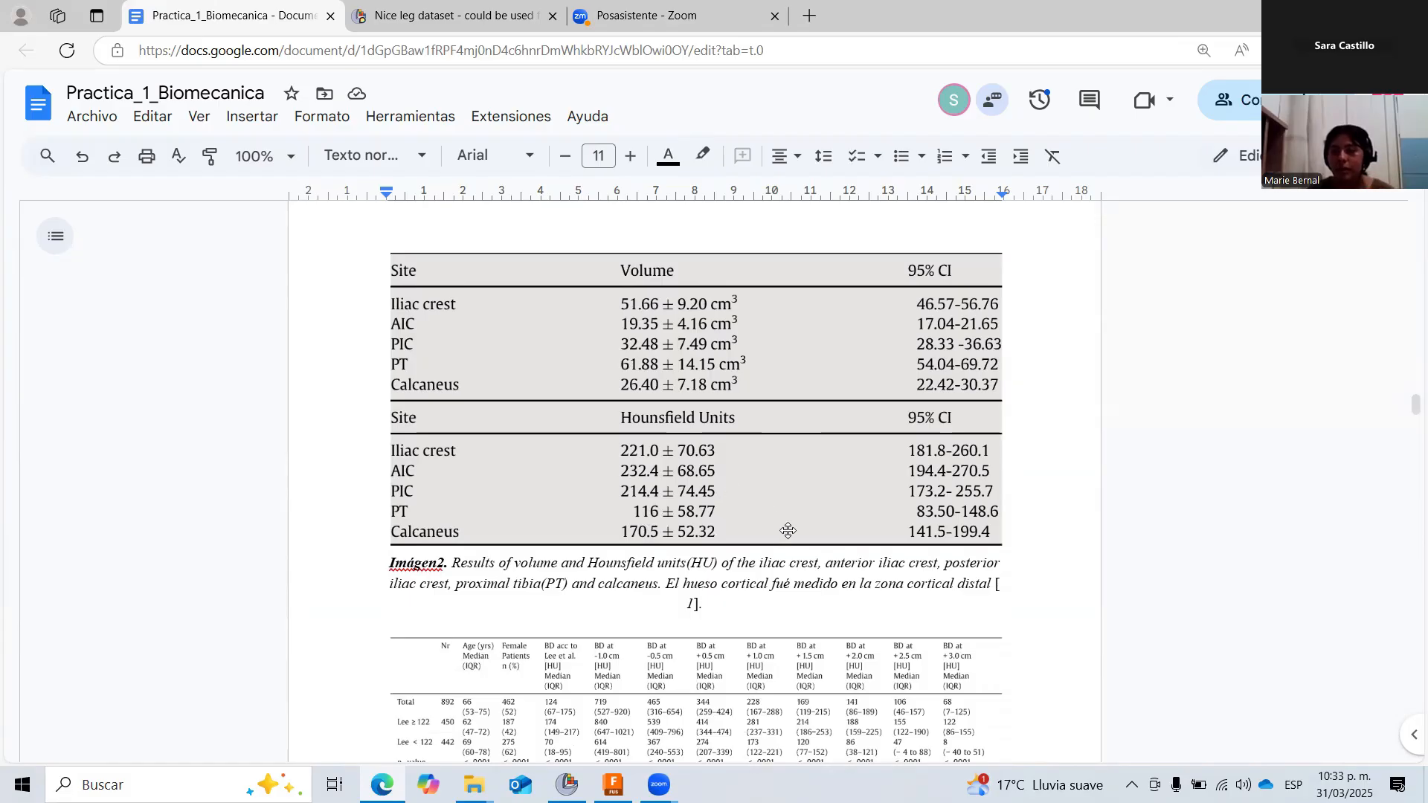
pyautogui.scroll(-3, 794, 533)
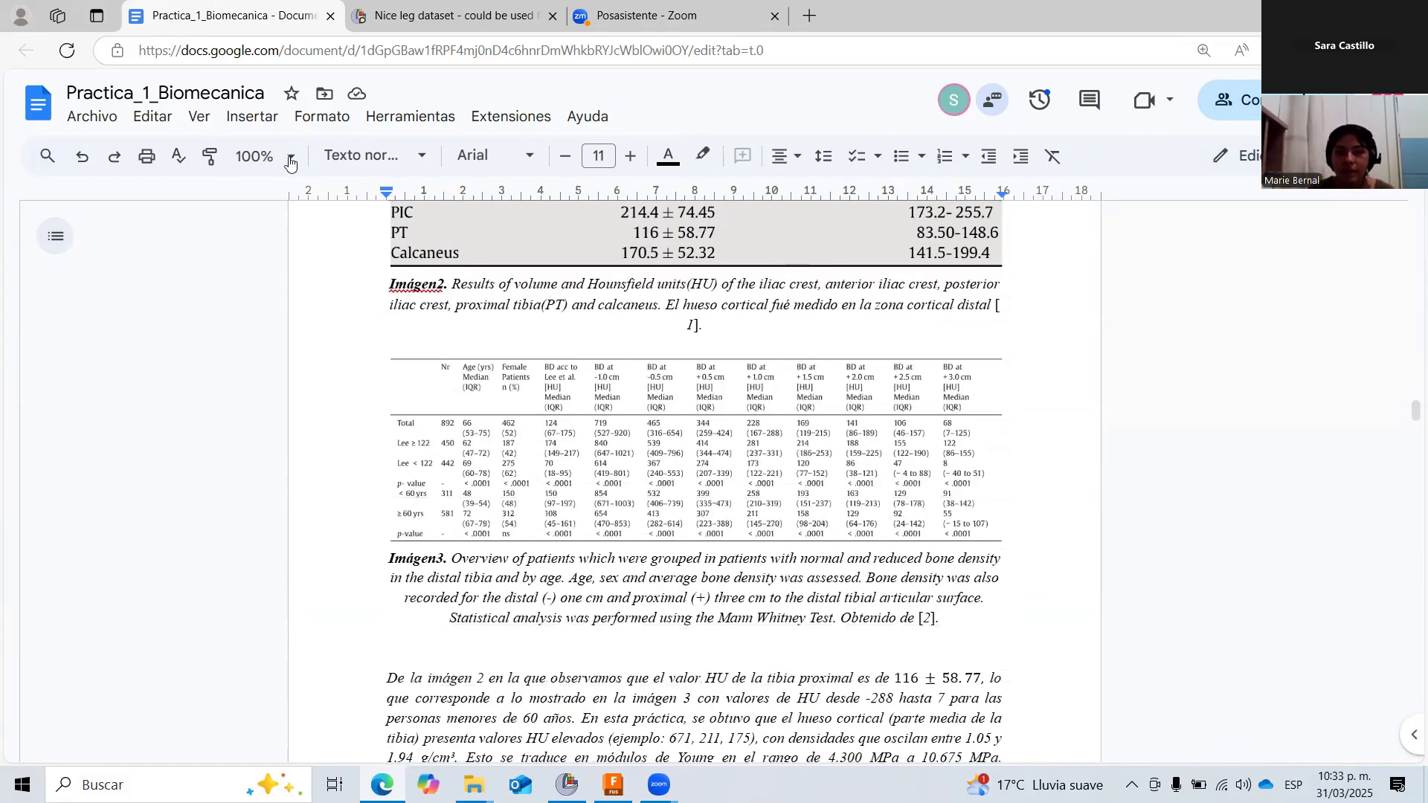
# Enlarge the document view to 150% and examine the Imágen3 table of distal tibia bone densities.
pyautogui.click(290, 161)
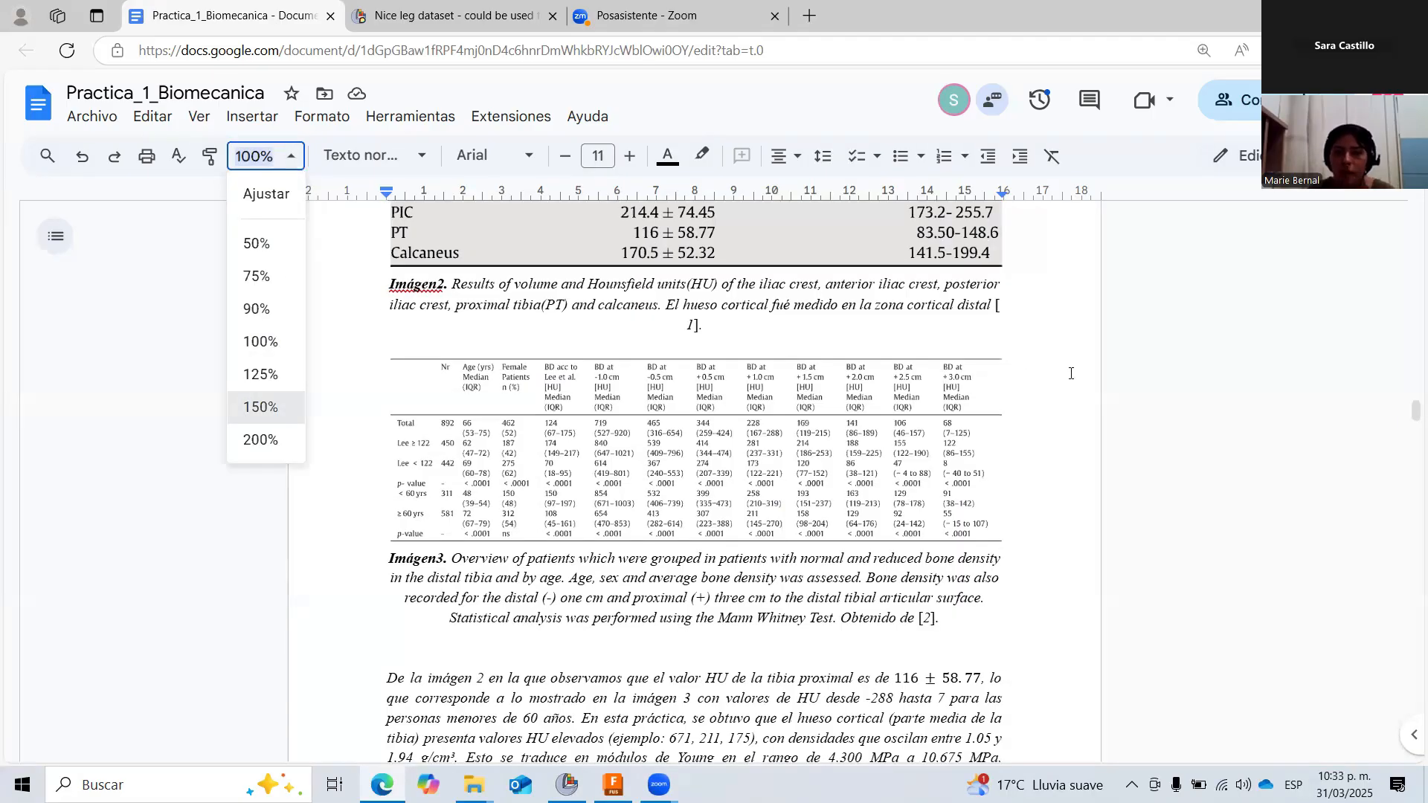
pyautogui.click(264, 406)
pyautogui.scroll(-2, 1070, 372)
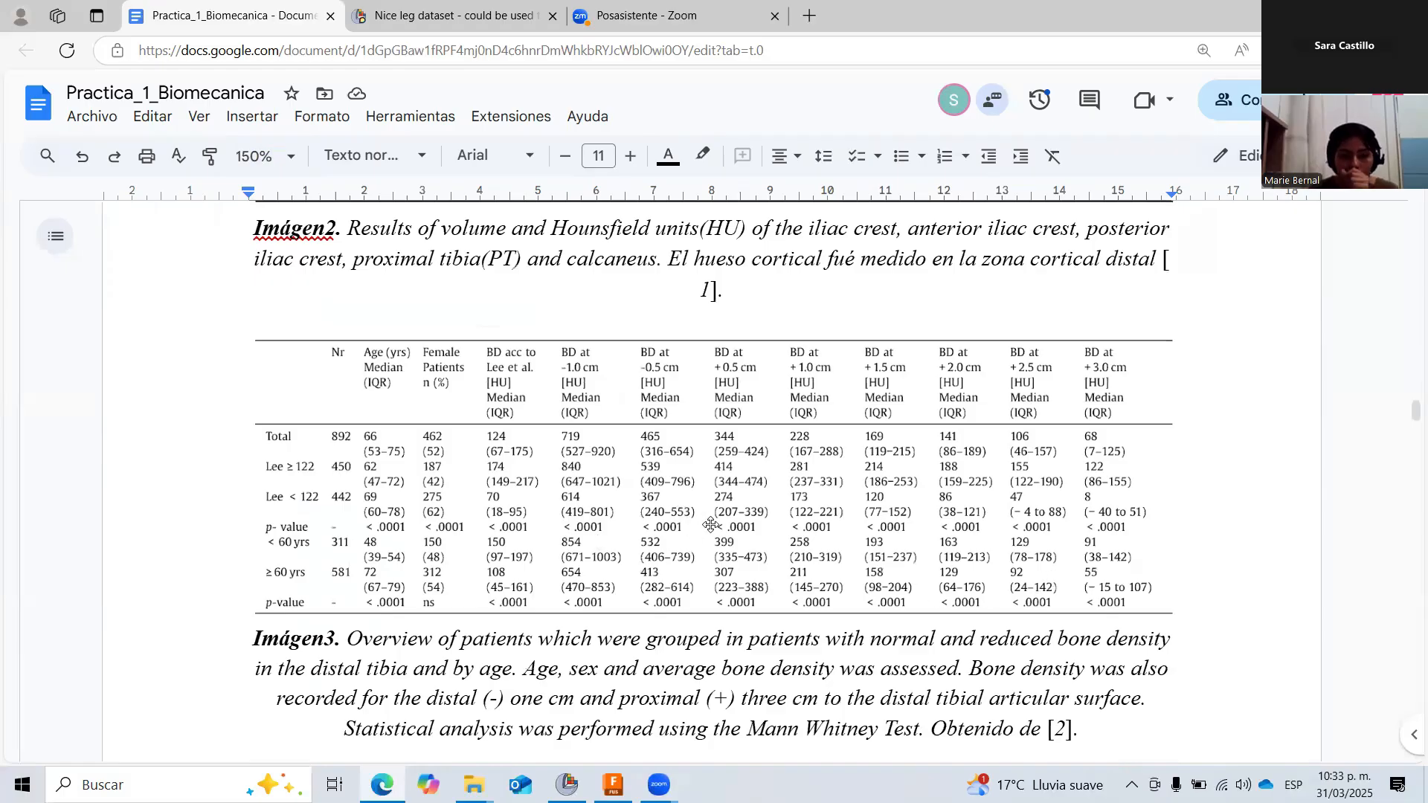
# Review the discussion and conclusion paragraphs, highlighting the limits -288 and 7 of the HU range reported in previous studies.
pyautogui.scroll(-5, 850, 547)
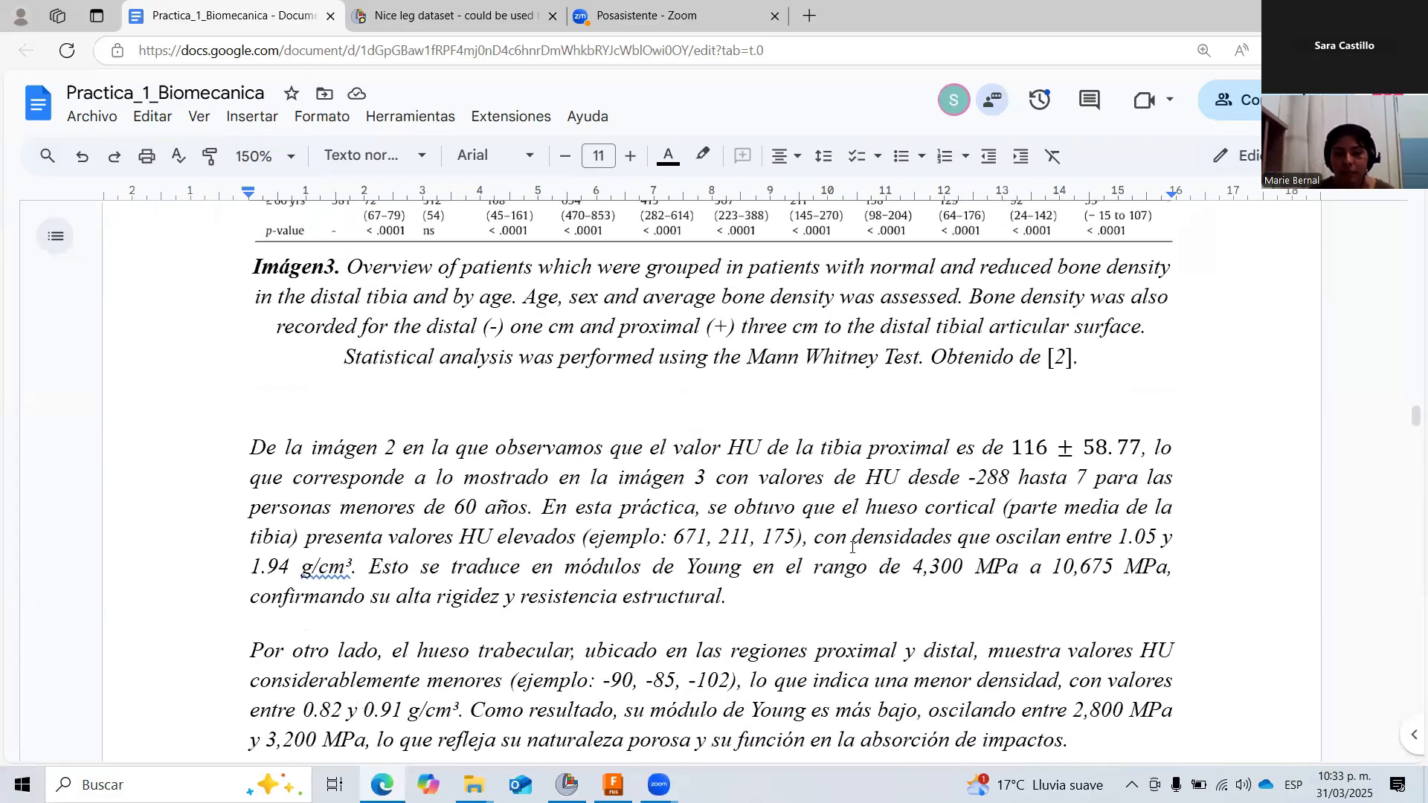
pyautogui.scroll(-1, 852, 548)
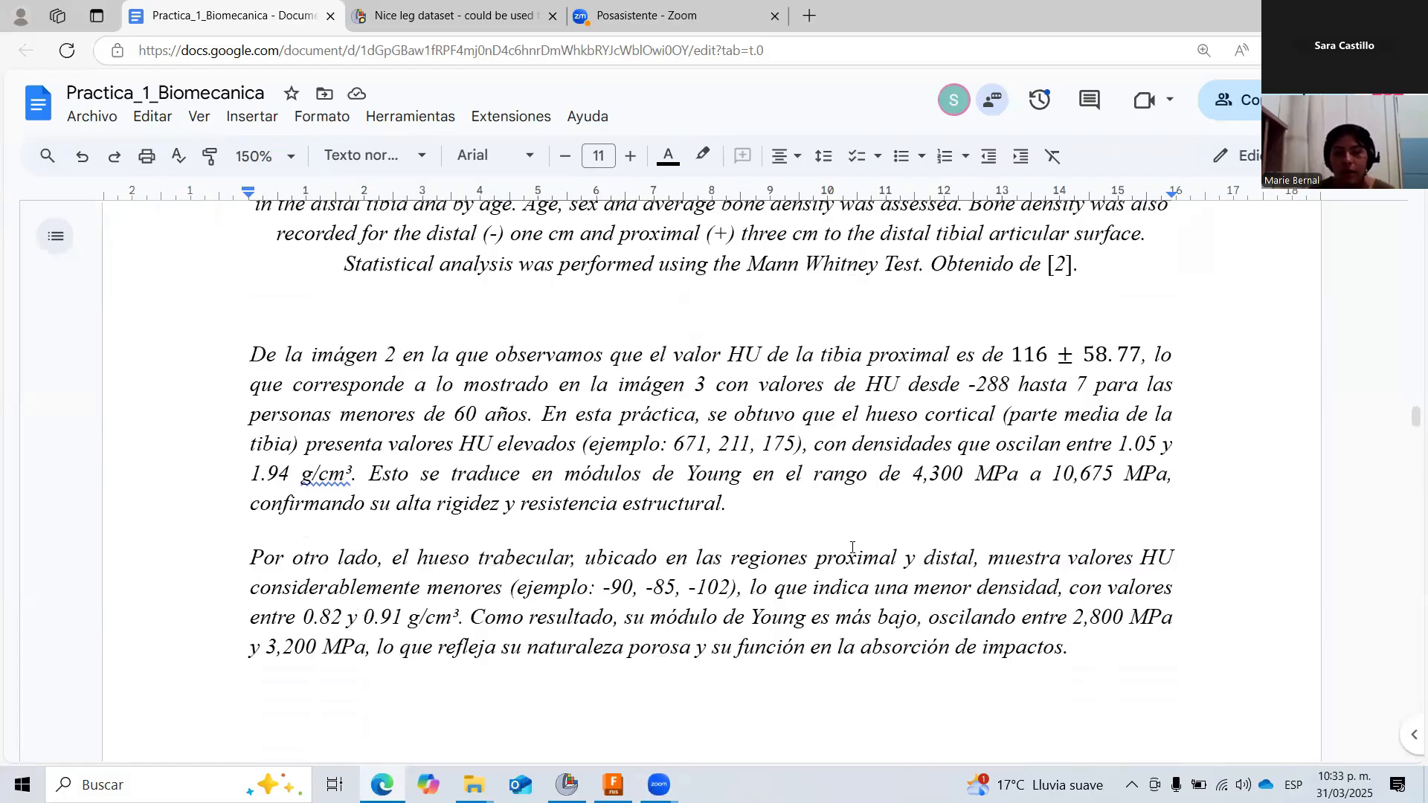
pyautogui.scroll(-10, 855, 546)
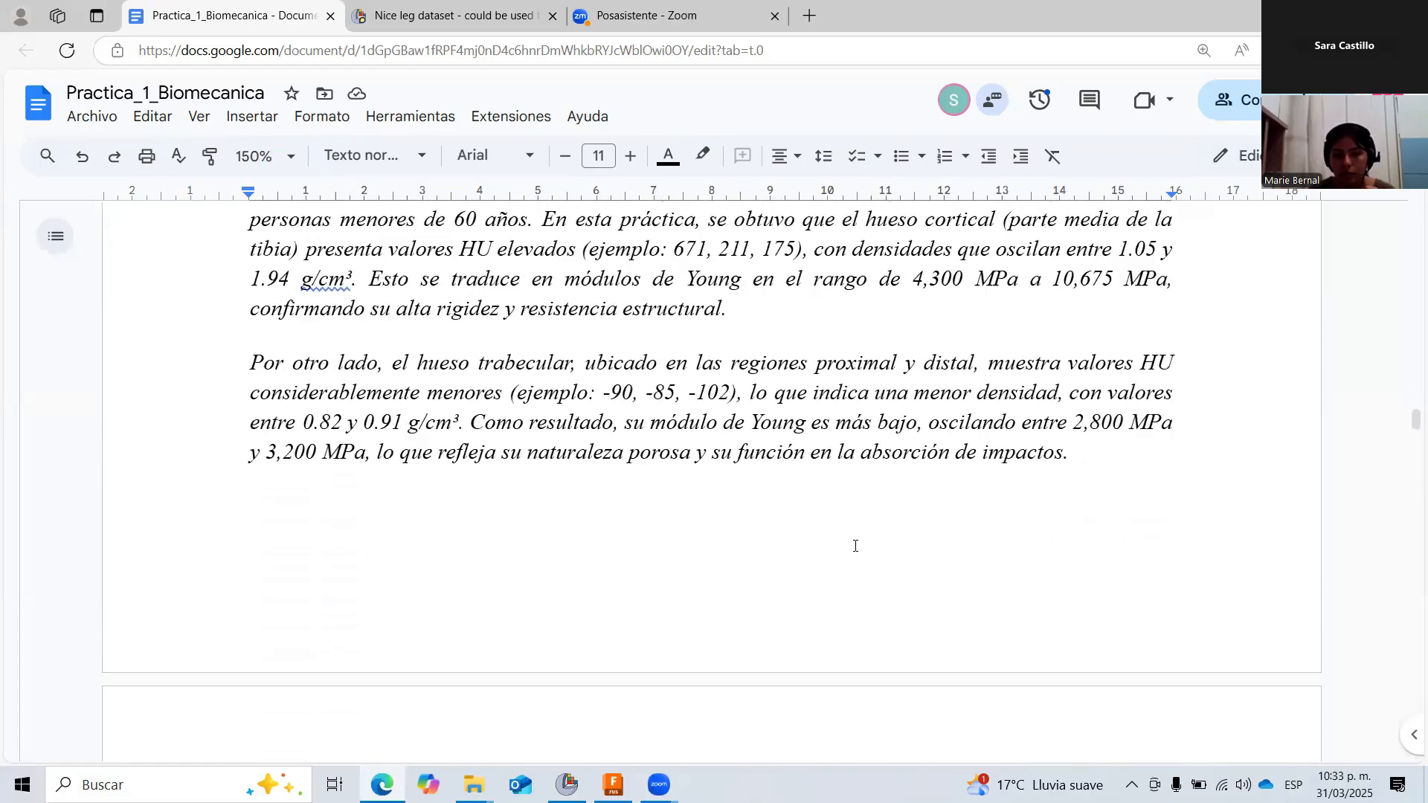
pyautogui.scroll(1, 857, 545)
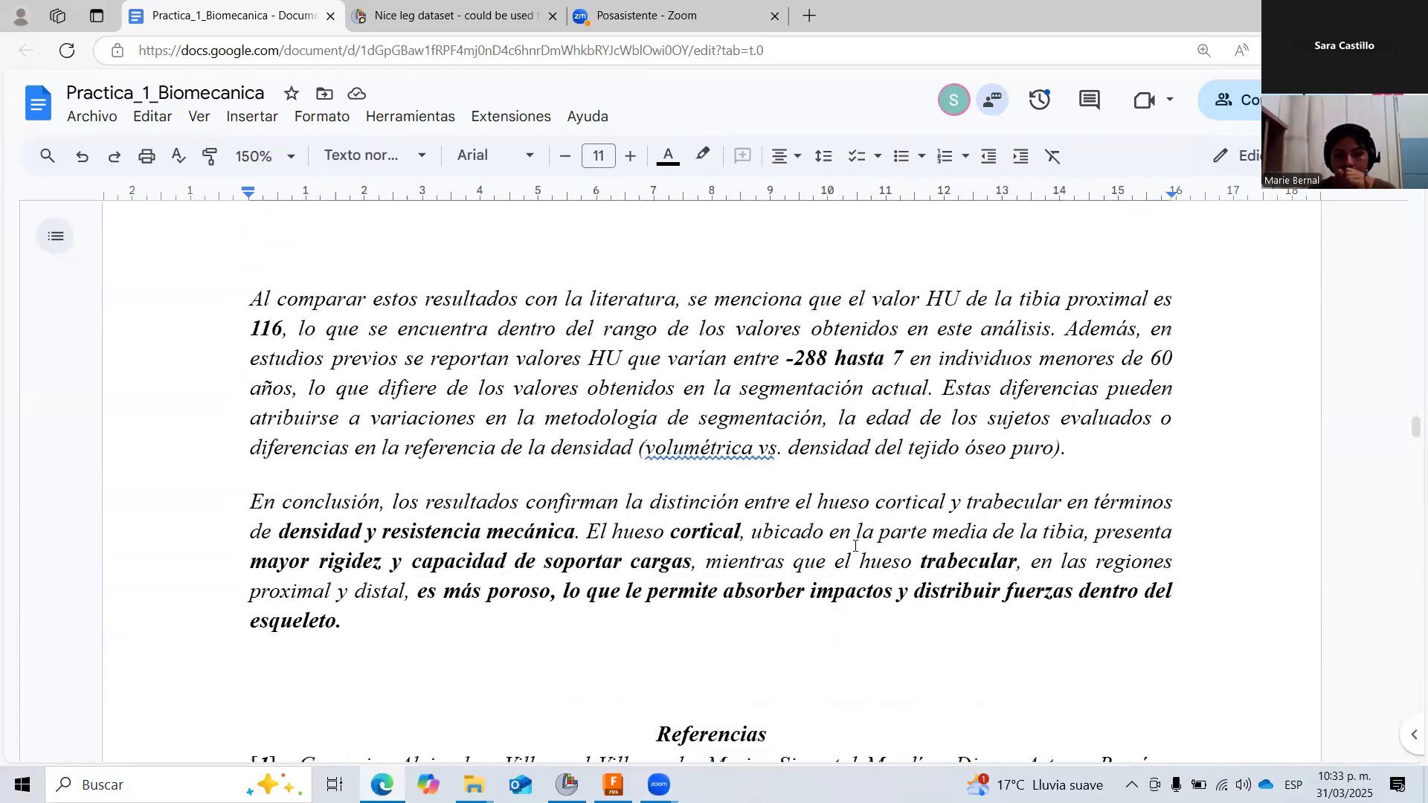
pyautogui.moveTo(793, 453); pyautogui.dragTo(828, 454)
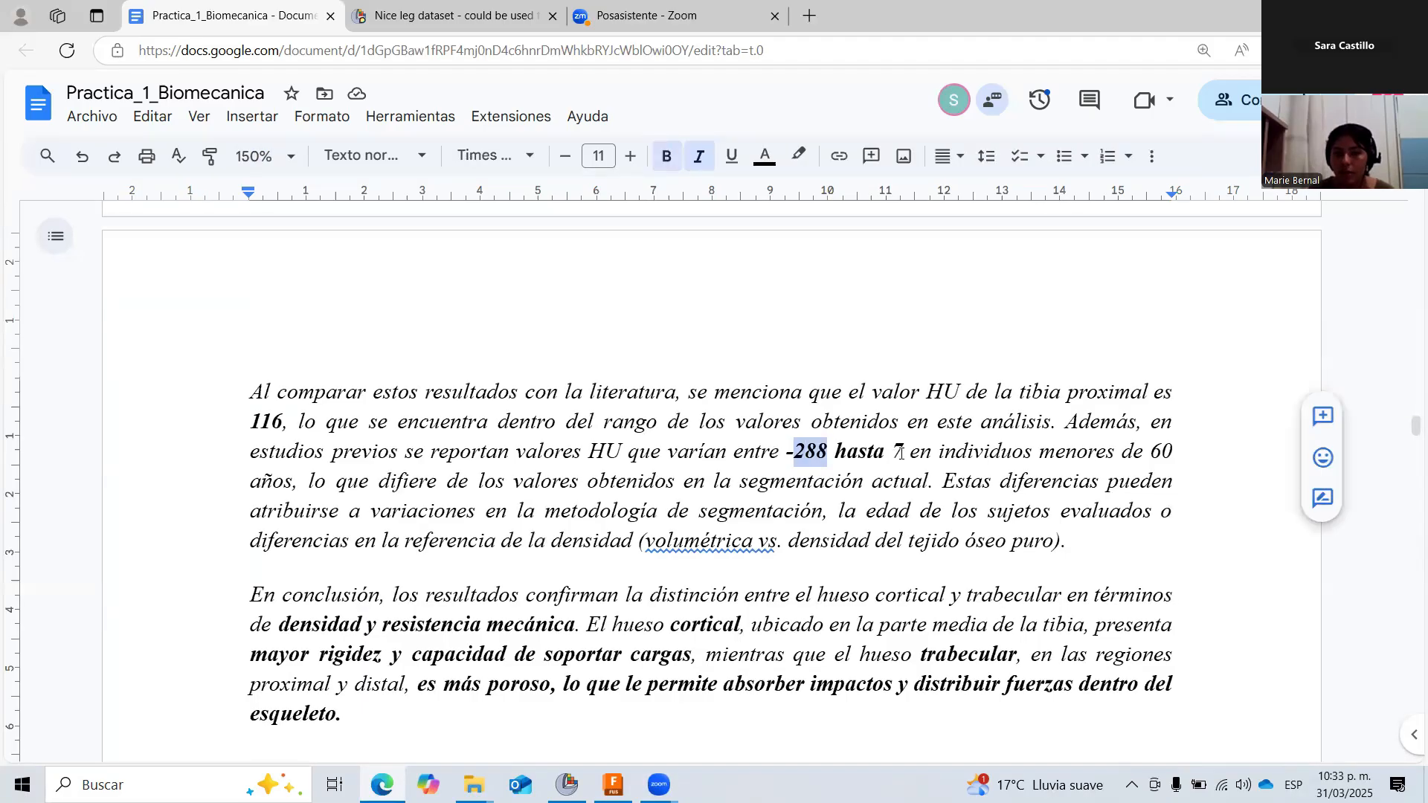
pyautogui.doubleClick(897, 453)
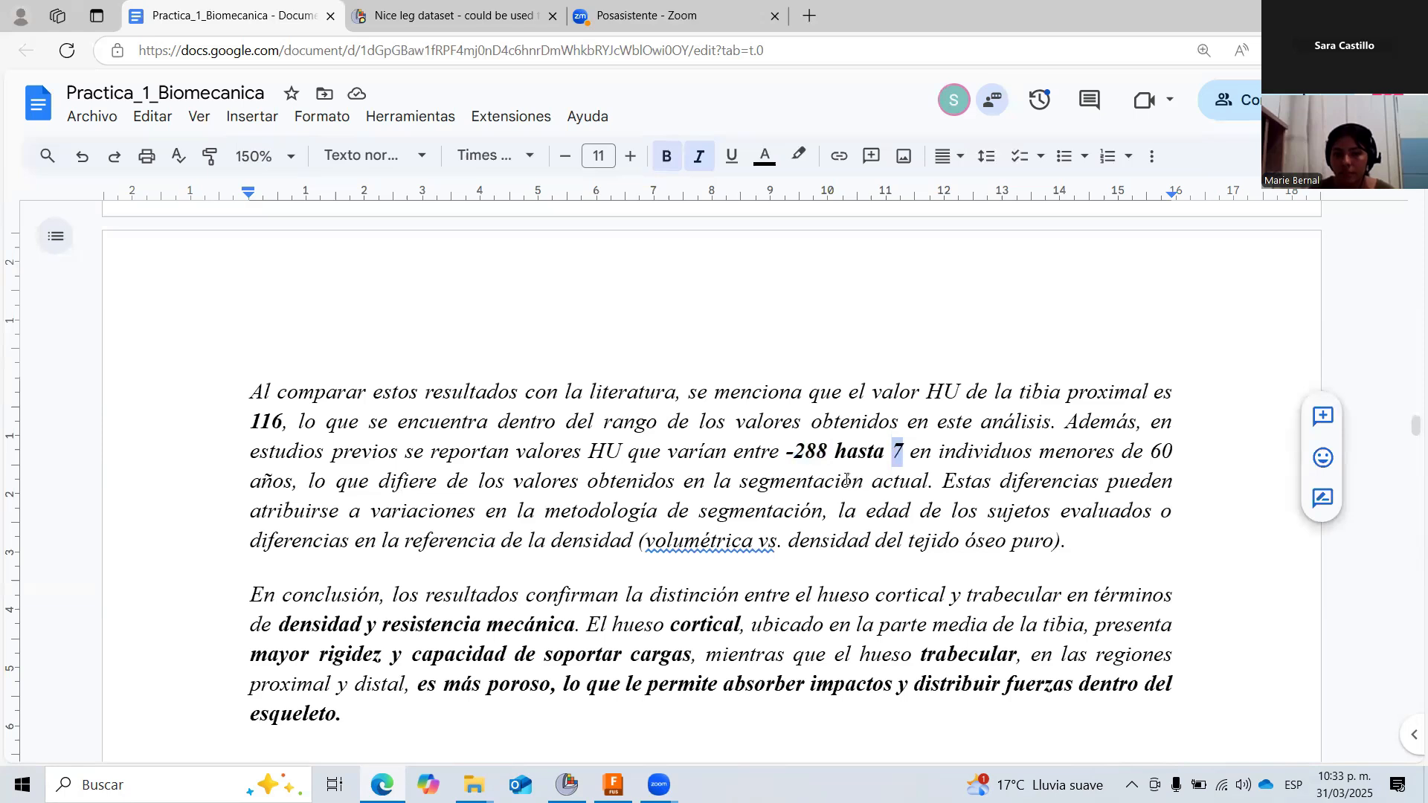
pyautogui.scroll(-1, 846, 483)
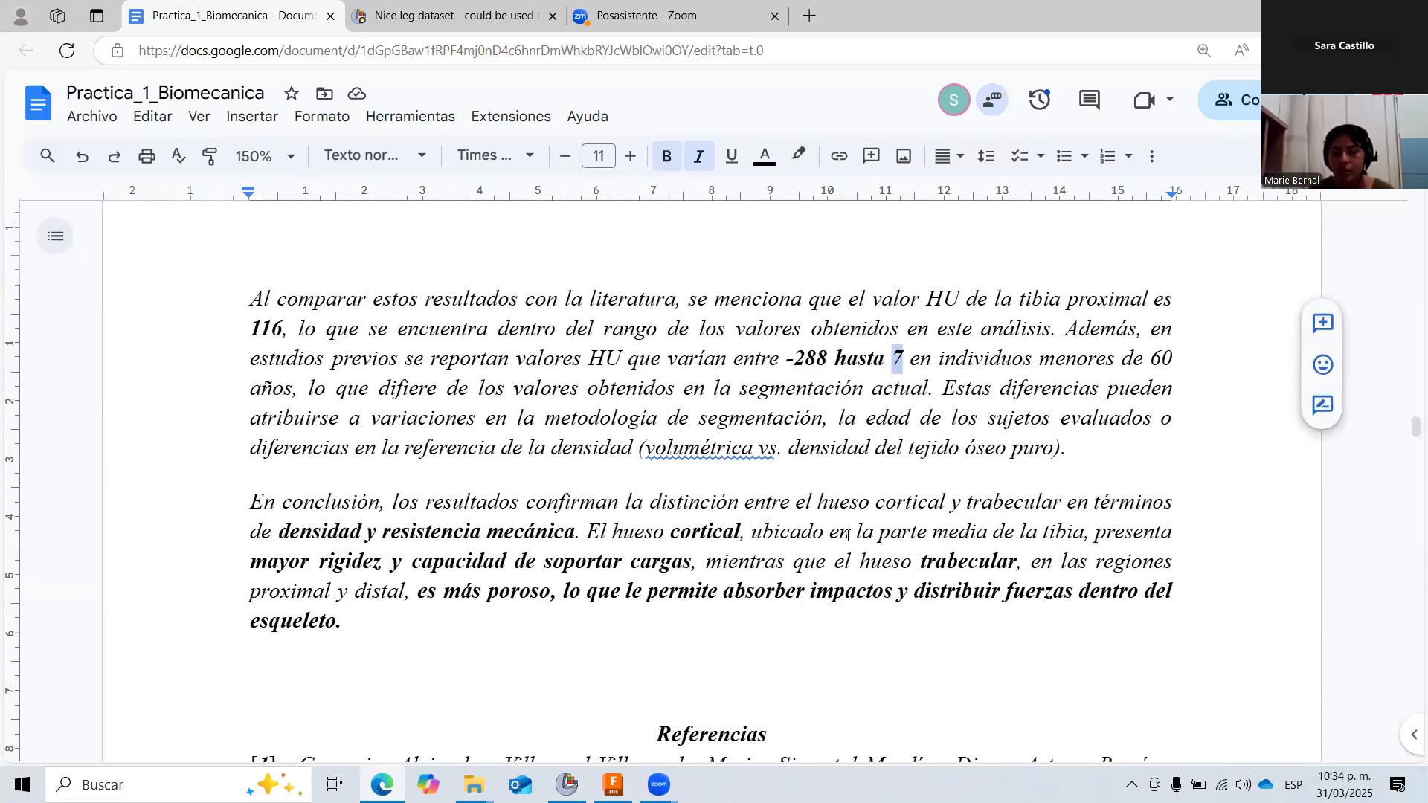
pyautogui.scroll(1, 870, 535)
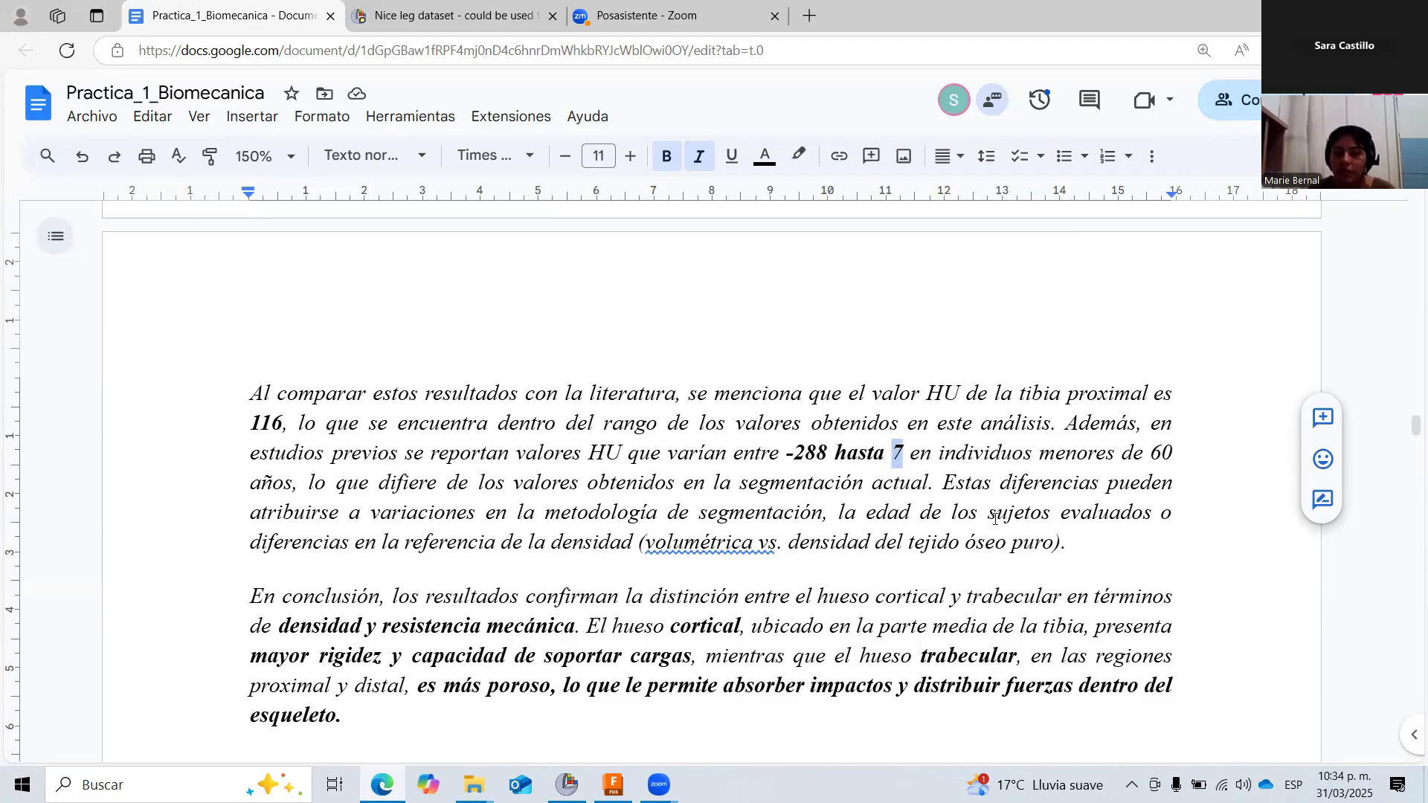
# Highlight the cortical density and Young's modulus limits and the trabecular density and modulus ranges in the discussion paragraphs.
pyautogui.scroll(1, 927, 509)
pyautogui.scroll(5, 927, 510)
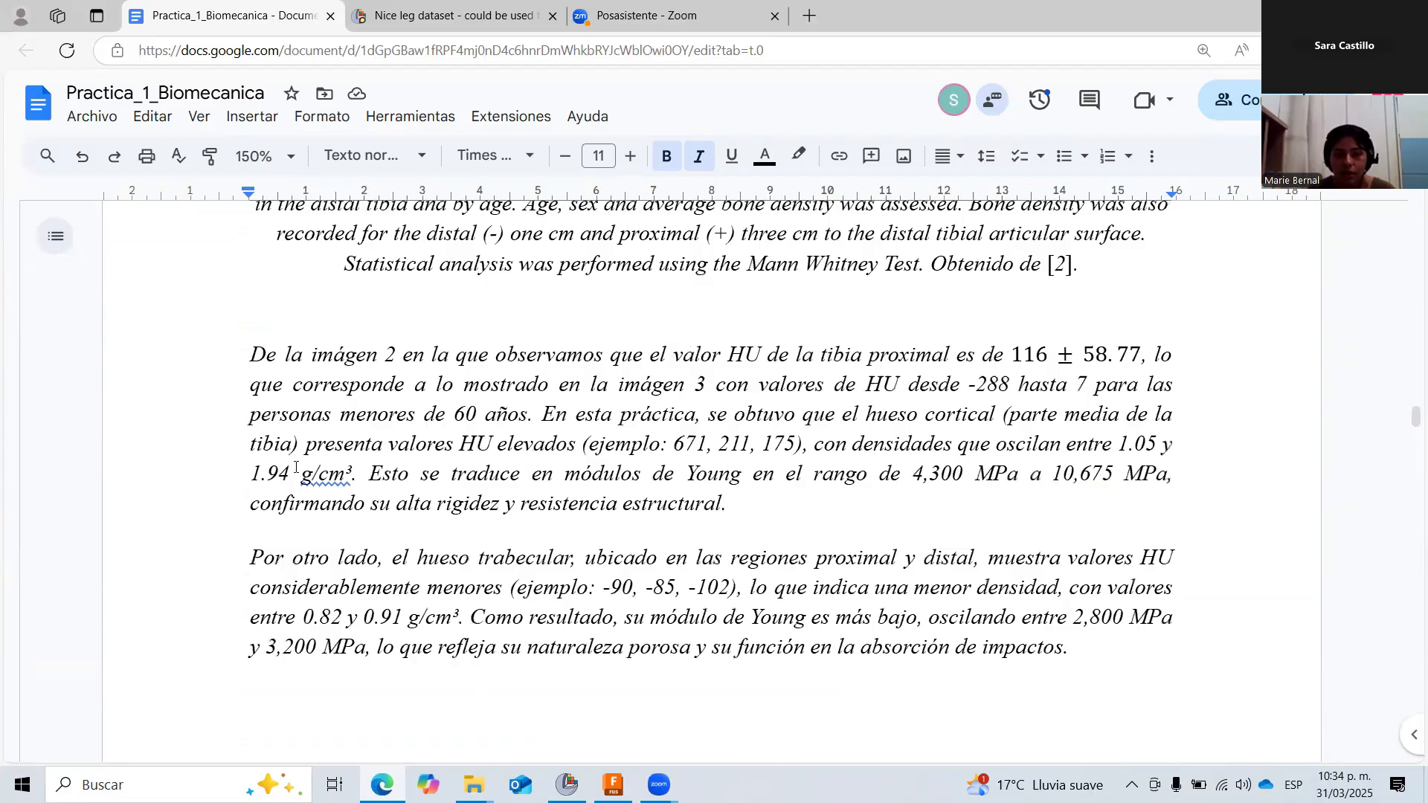
pyautogui.click(251, 474)
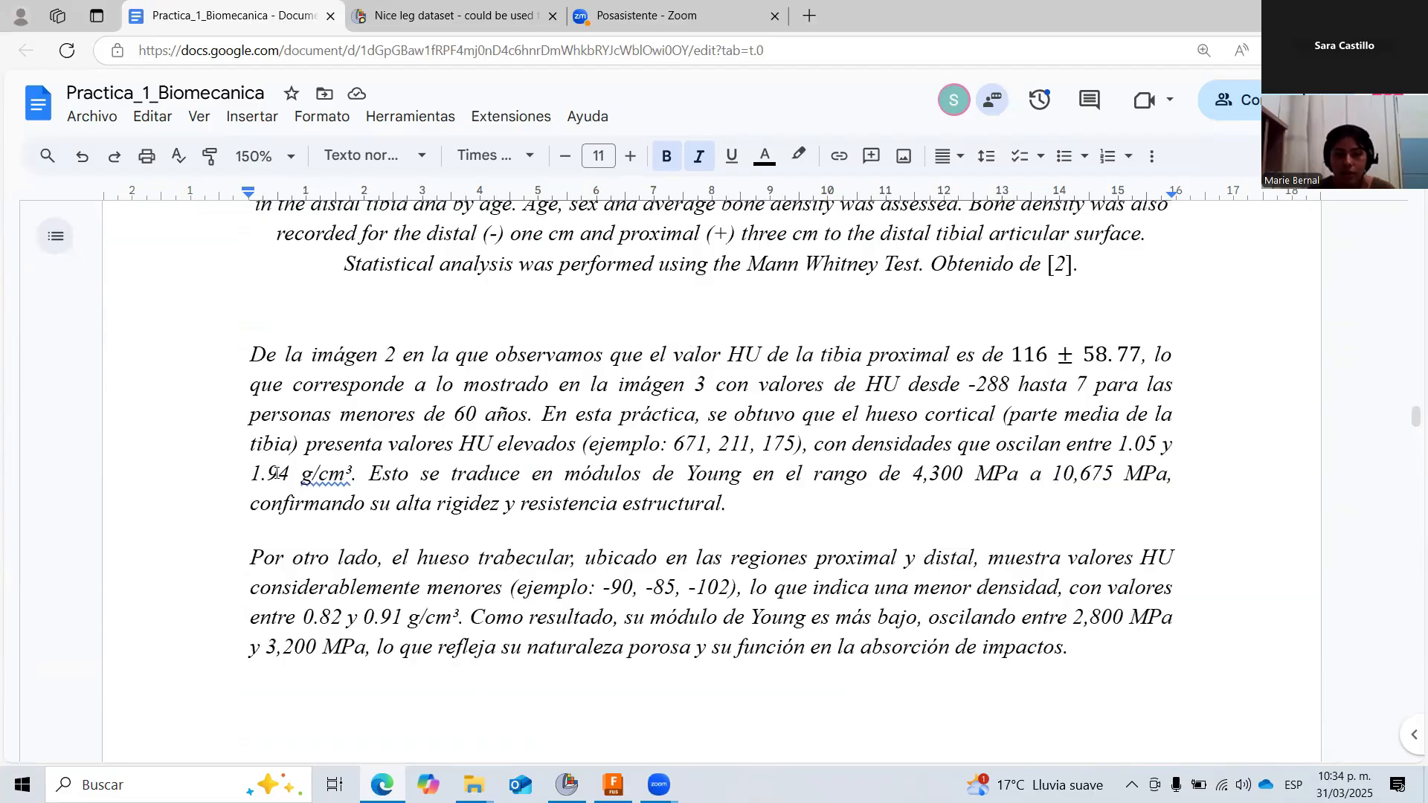
pyautogui.keyDown('shift'); pyautogui.click(349, 473); pyautogui.keyUp('shift')
pyautogui.hotkey('ctrl', 'b')
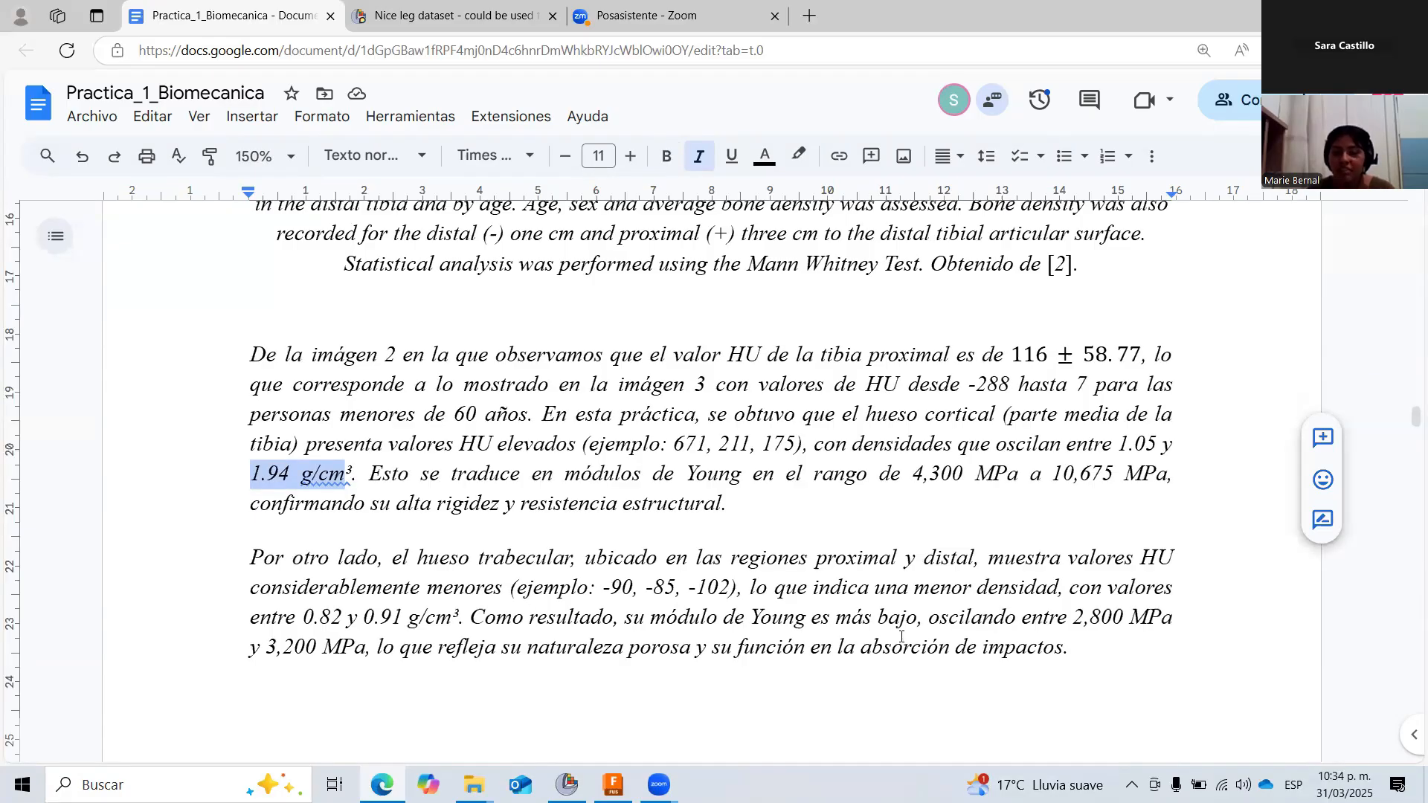
pyautogui.moveTo(913, 476); pyautogui.dragTo(963, 474)
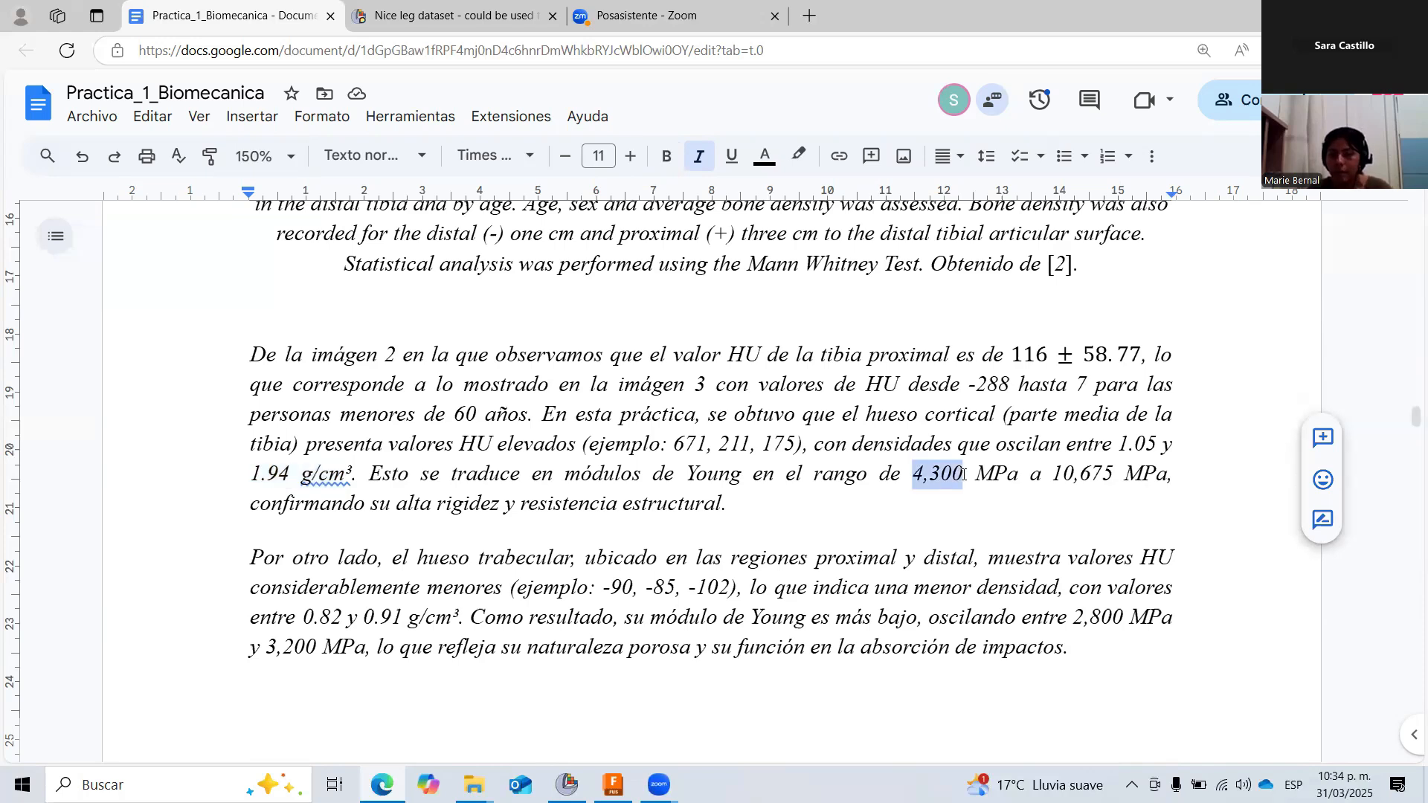
pyautogui.doubleClick(1074, 477)
pyautogui.moveTo(1074, 477); pyautogui.dragTo(1143, 474)
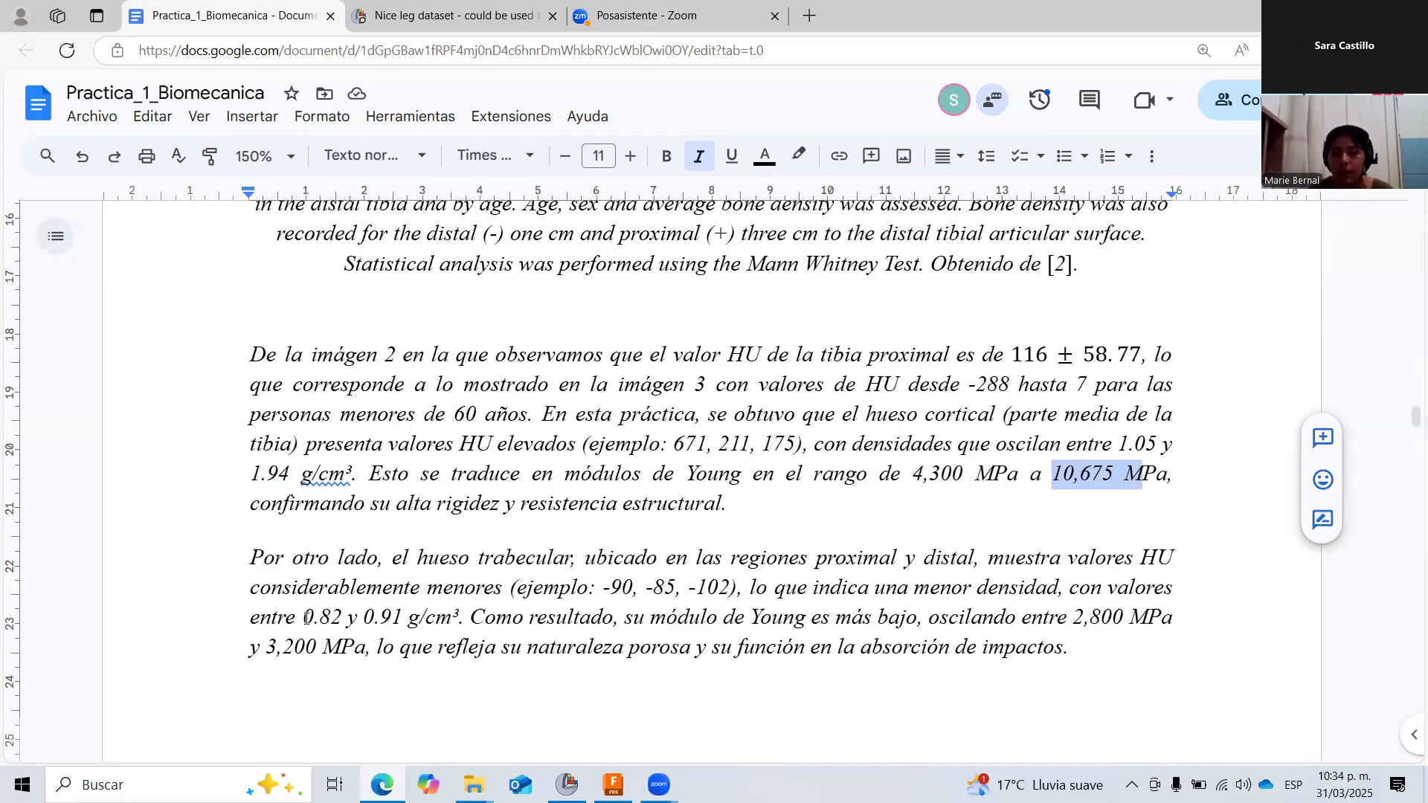
pyautogui.moveTo(303, 617); pyautogui.dragTo(400, 638)
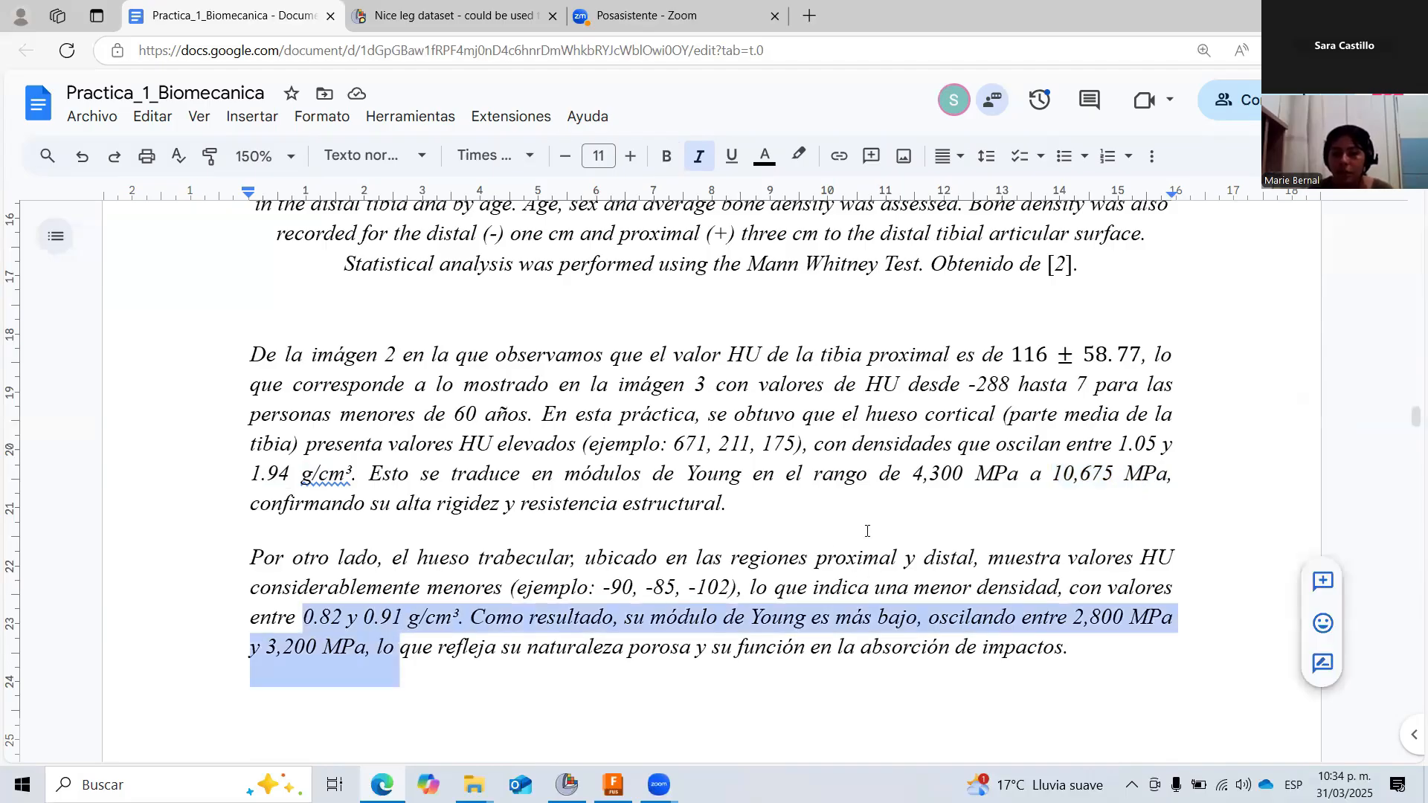
pyautogui.scroll(-10, 867, 530)
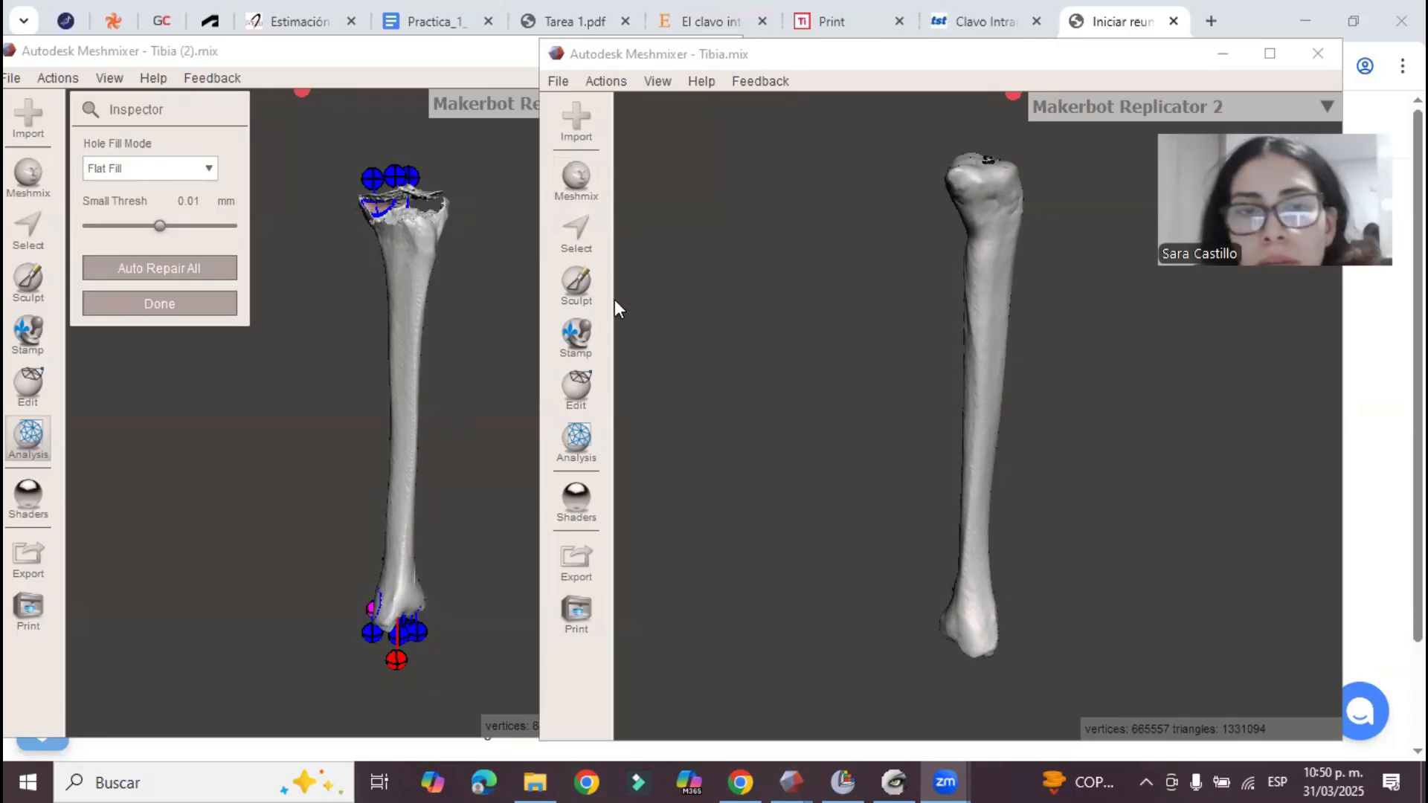
# Review the brushes available in the Sculpt tool for the Tibia.mix model in Meshmixer, leaving the mesh unedited.
pyautogui.click(577, 278)
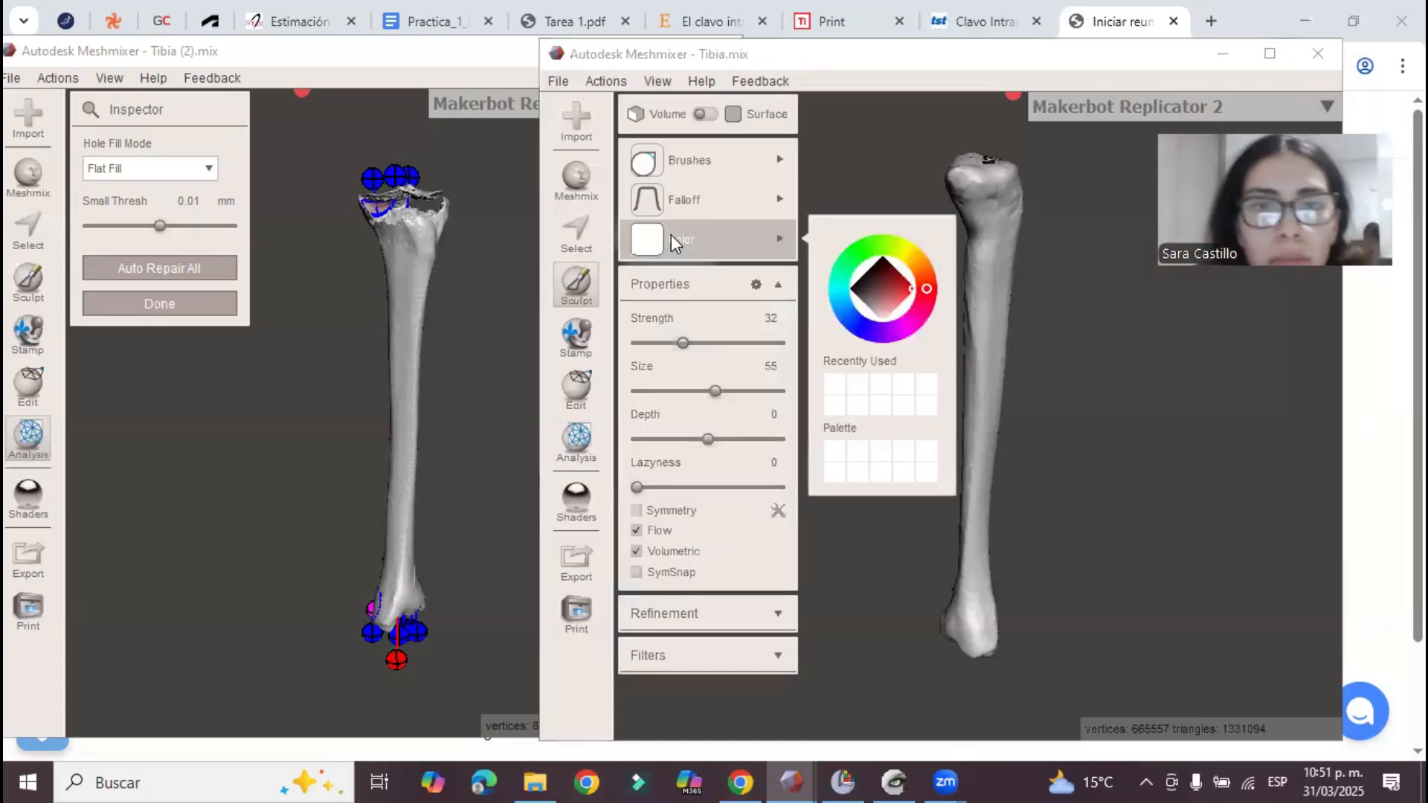
pyautogui.moveTo(701, 161)
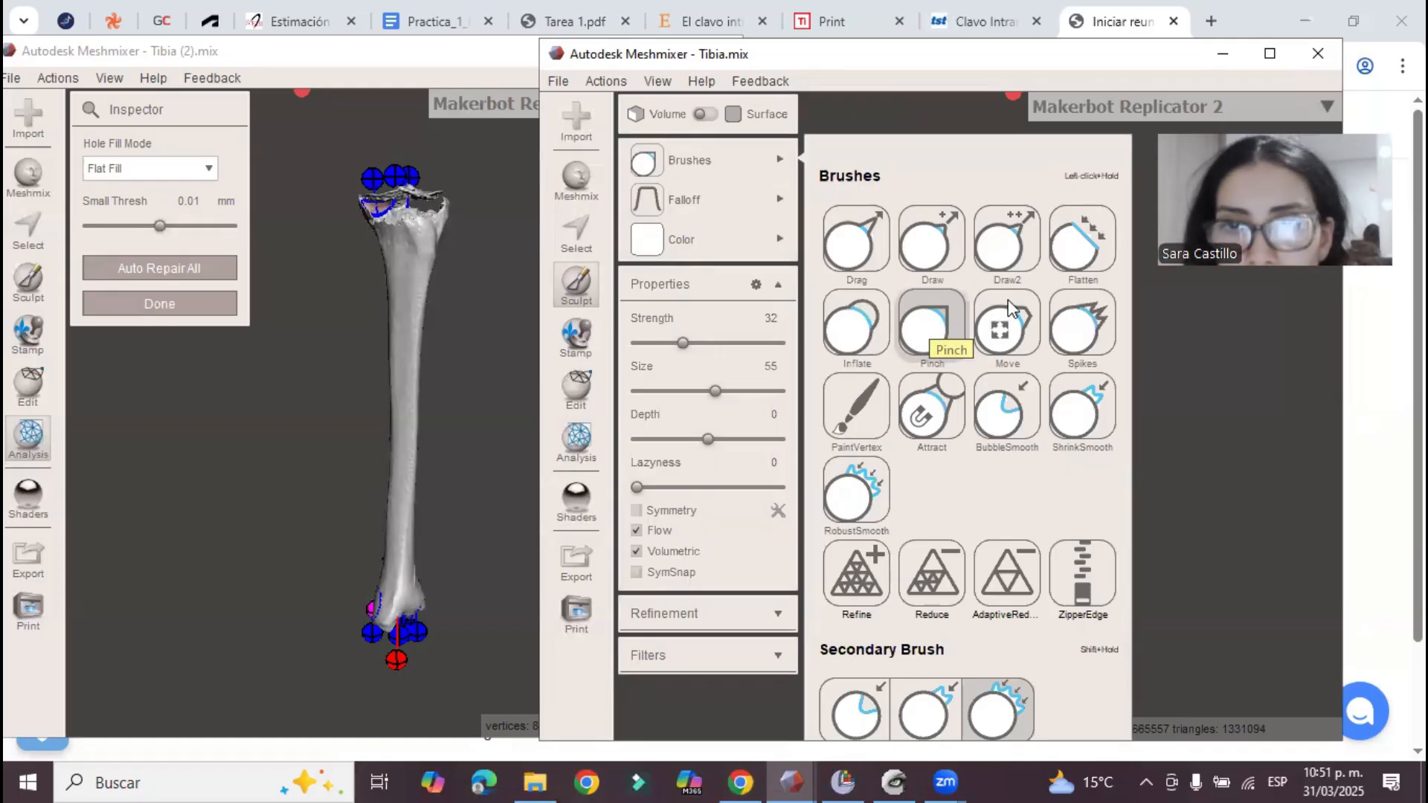
pyautogui.click(999, 327)
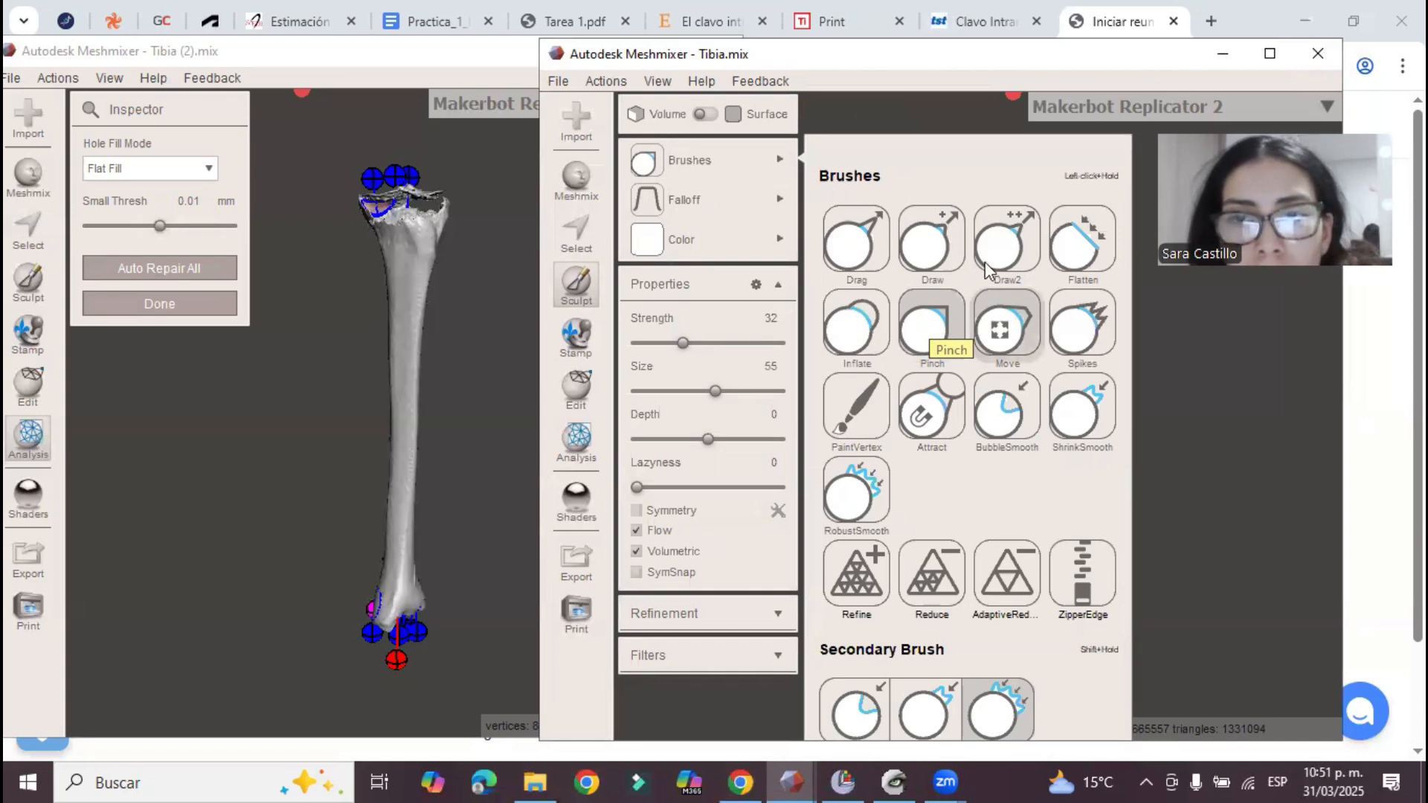
pyautogui.click(980, 247)
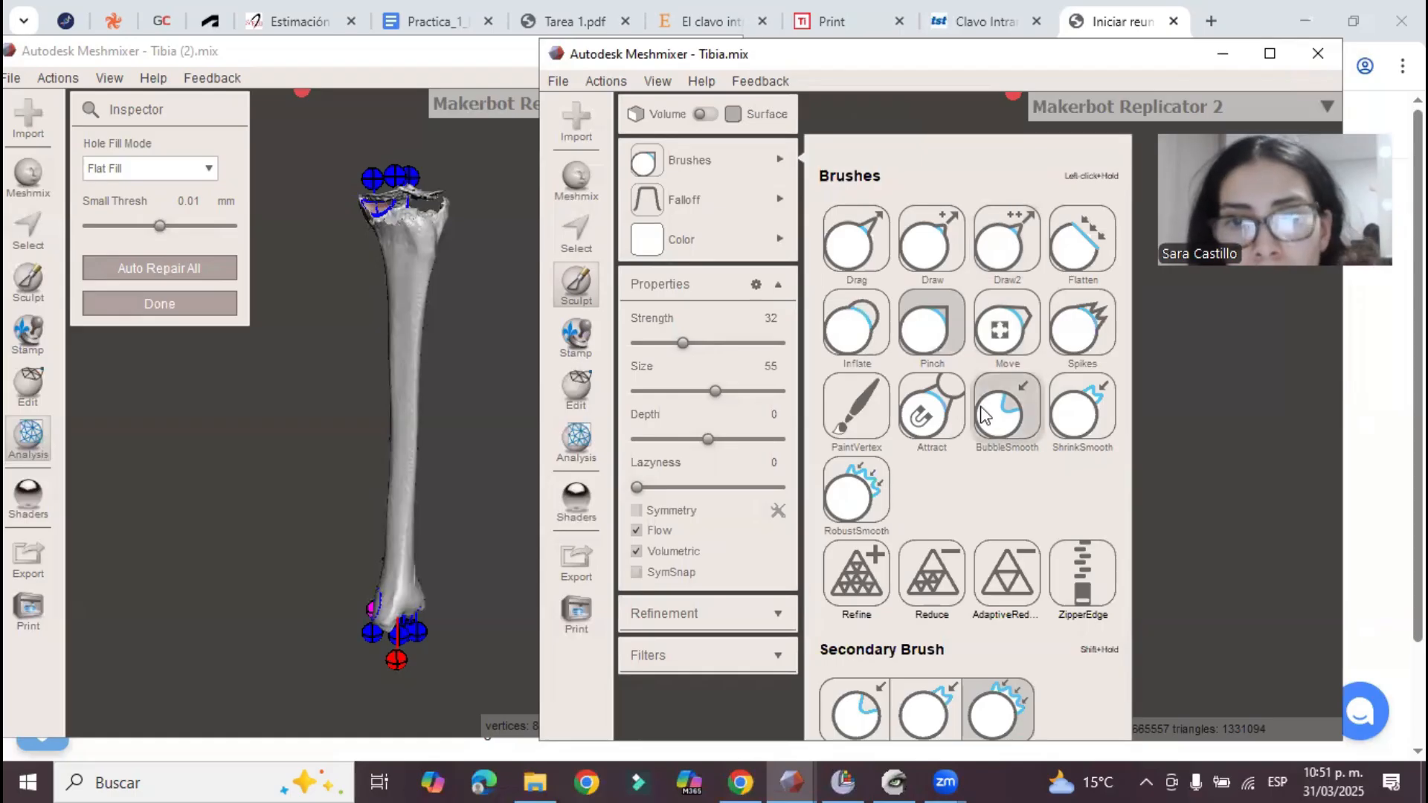
pyautogui.click(1176, 444)
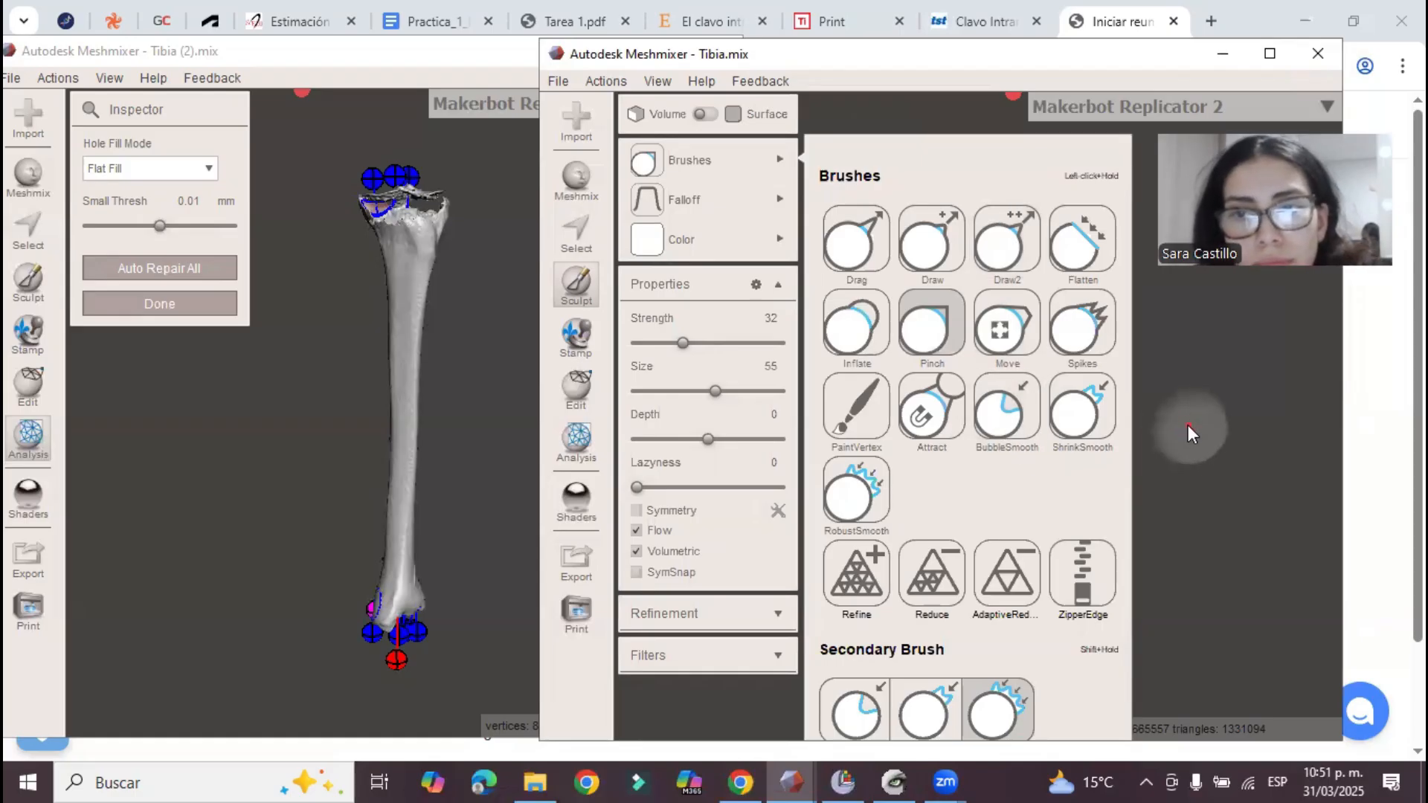
pyautogui.click(1002, 194)
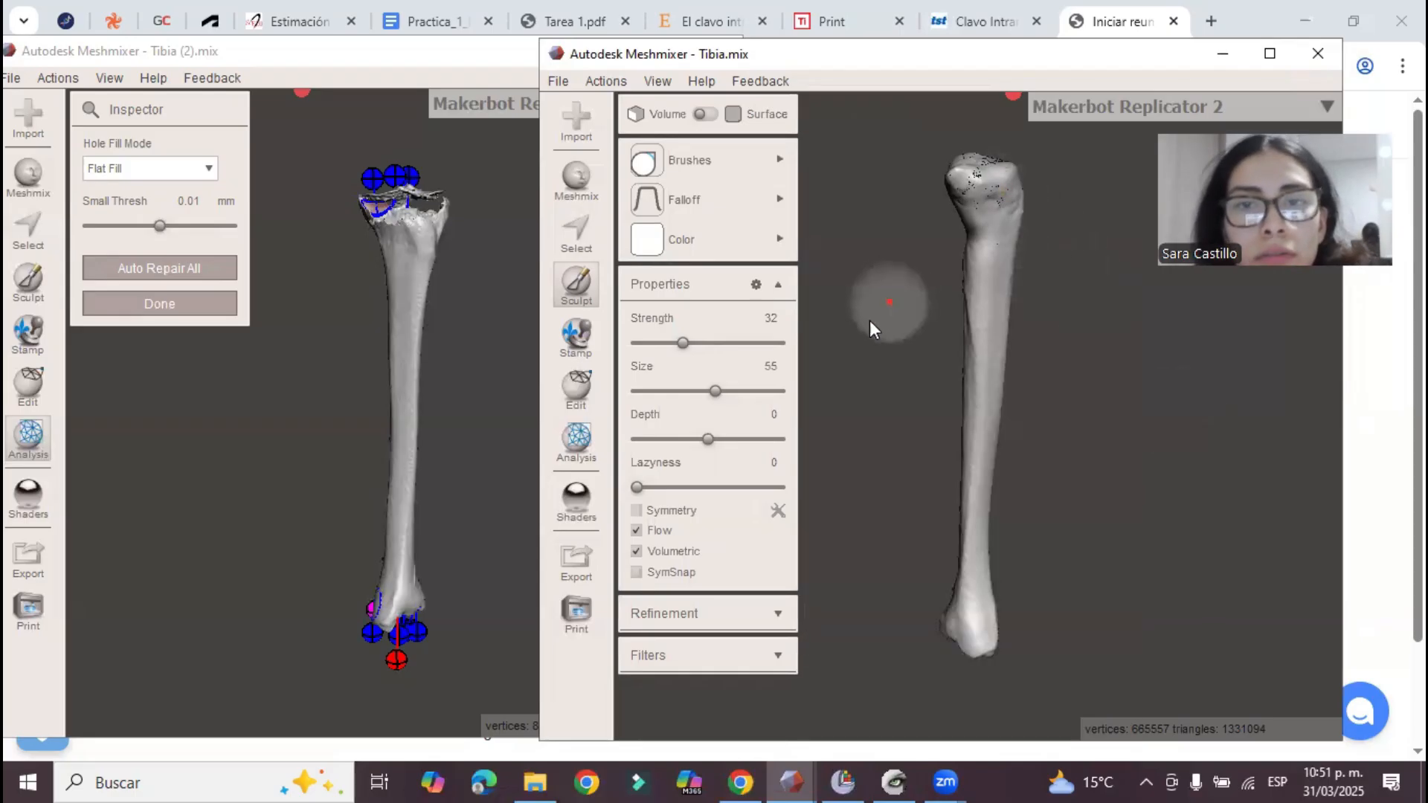
pyautogui.click(895, 335)
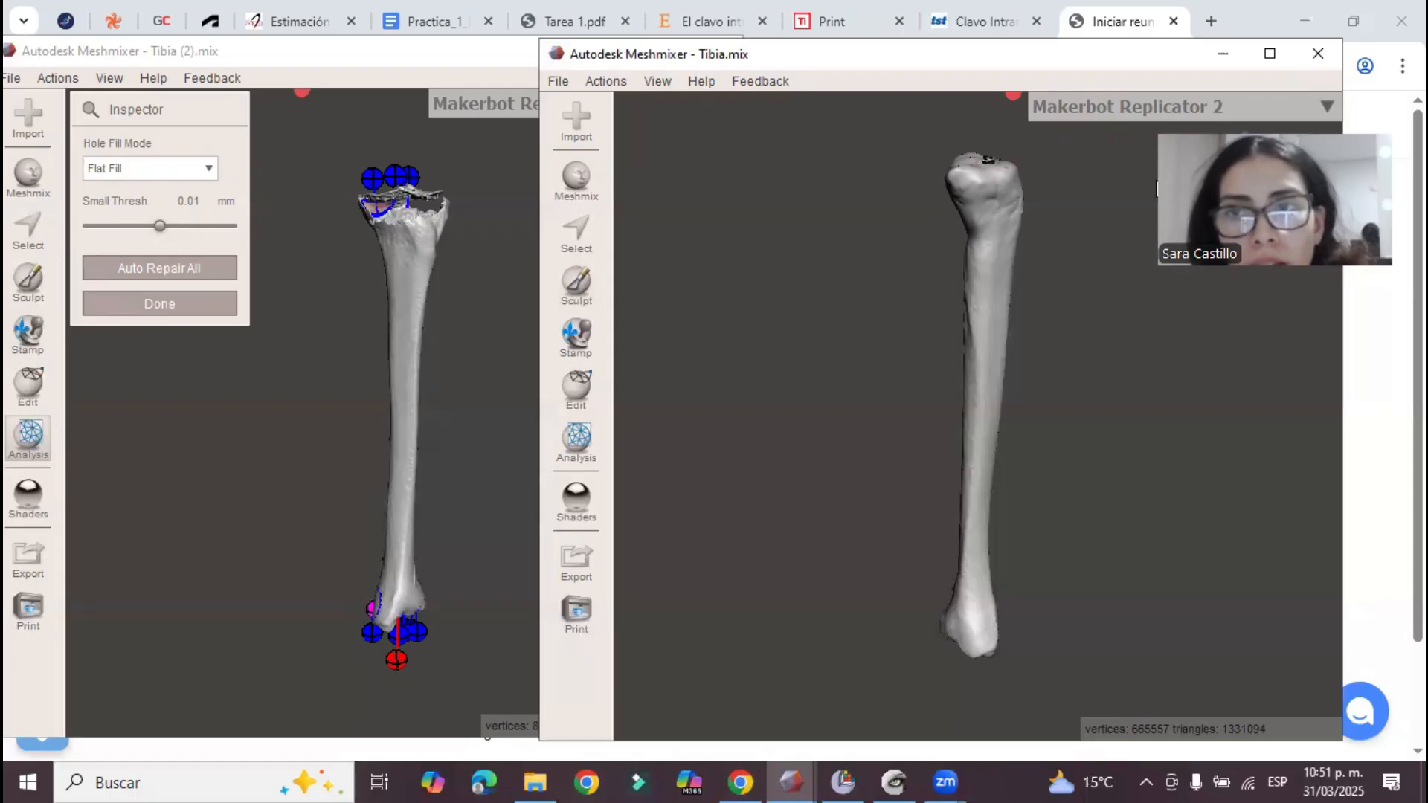
# Rotate the Tibia.mix model to examine the small holes on its proximal end from the right side.
pyautogui.click(1255, 183)
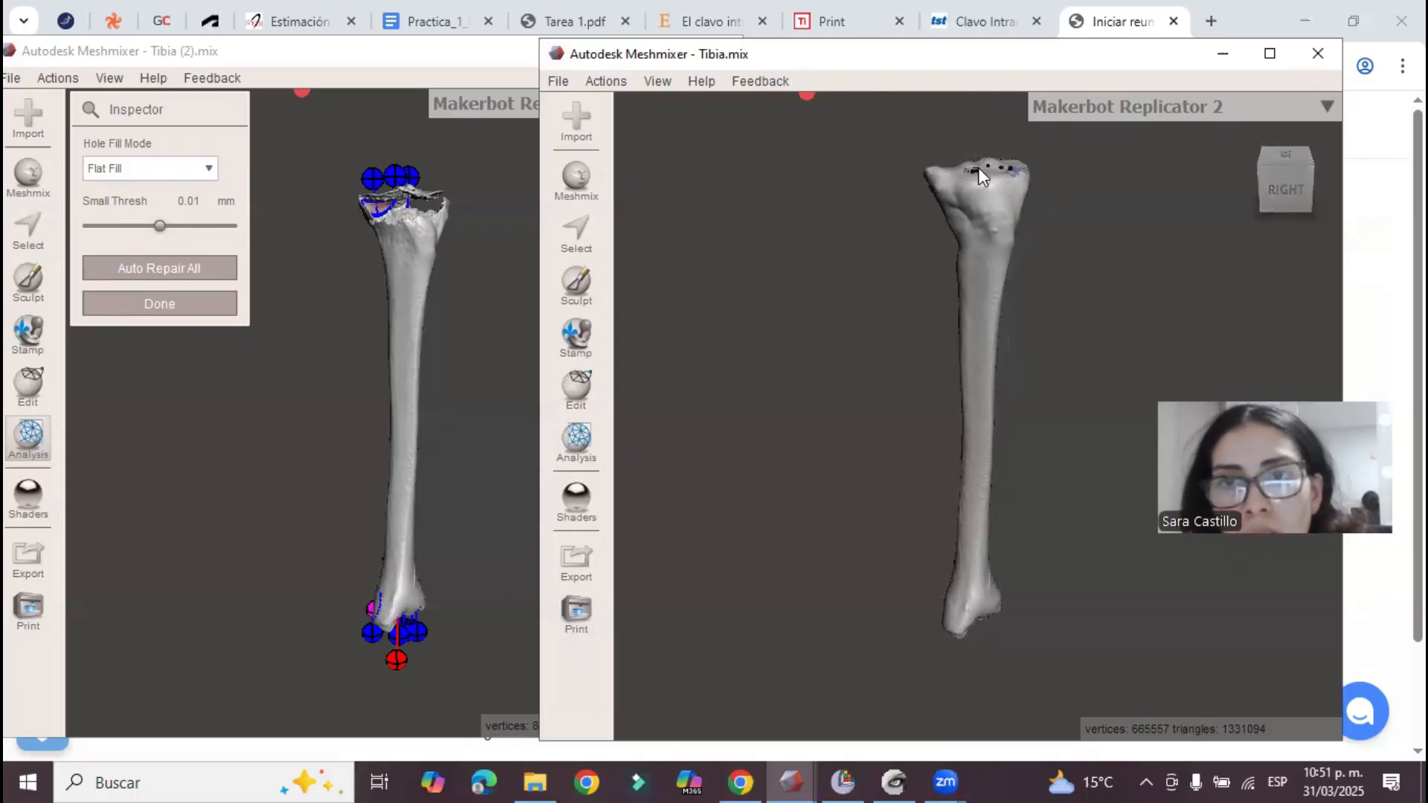
pyautogui.click(1260, 187)
pyautogui.moveTo(1384, 185); pyautogui.dragTo(1304, 183)
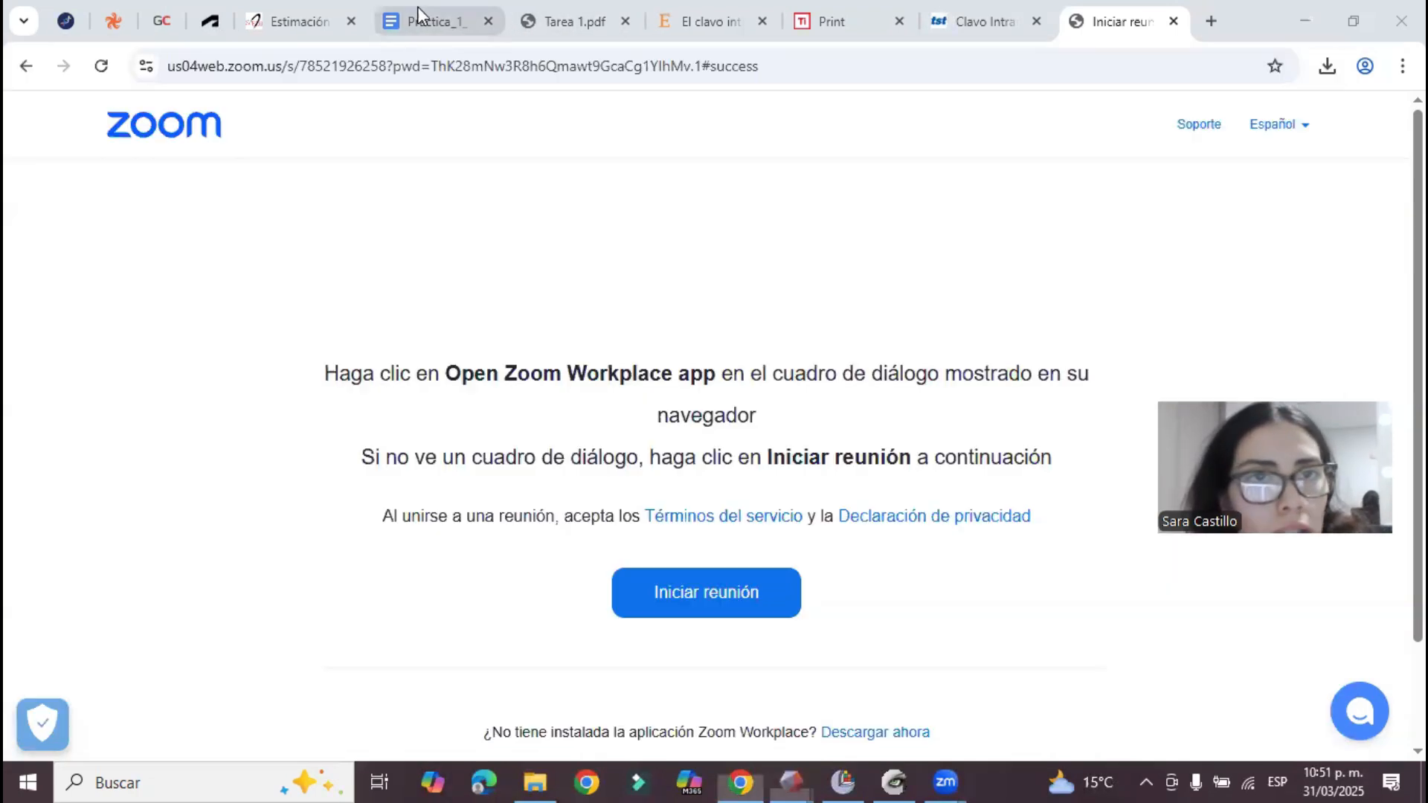
# Switch to the Practica_1_Biomecanica document to compare the tibia mesh with the anatomical illustration, and return to the Tibia.mix model in Meshmixer.
pyautogui.click(417, 6)
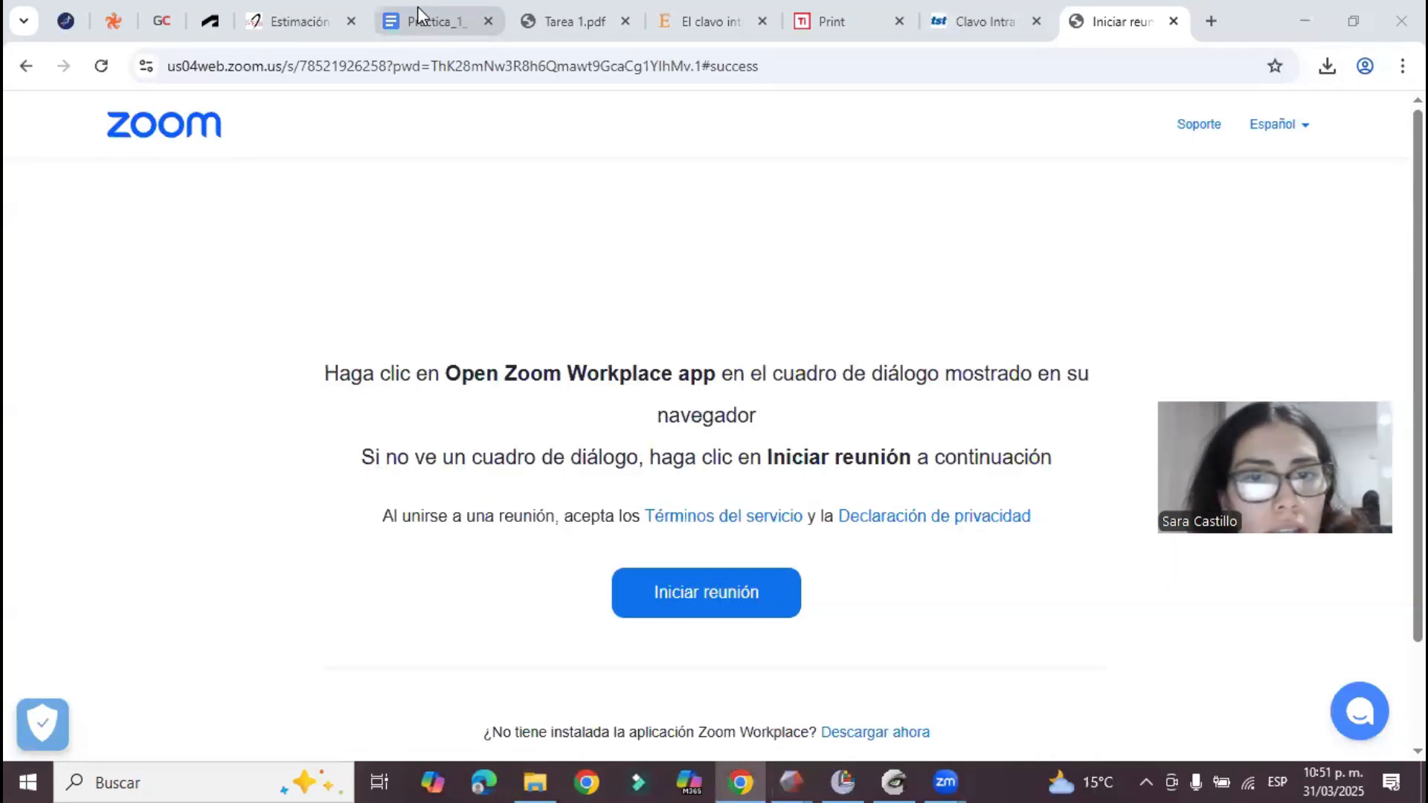
pyautogui.click(417, 6)
pyautogui.scroll(-1, 744, 494)
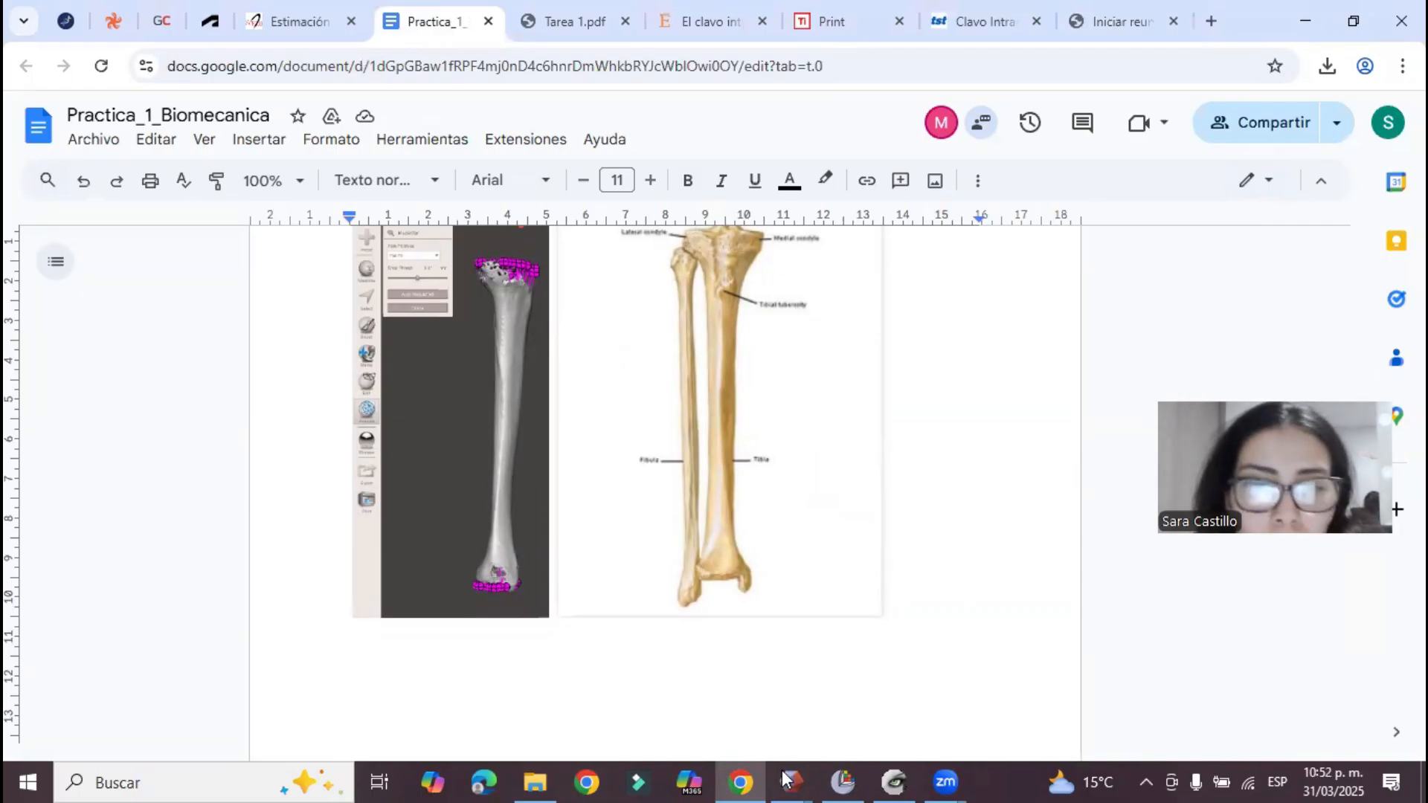
pyautogui.moveTo(787, 779)
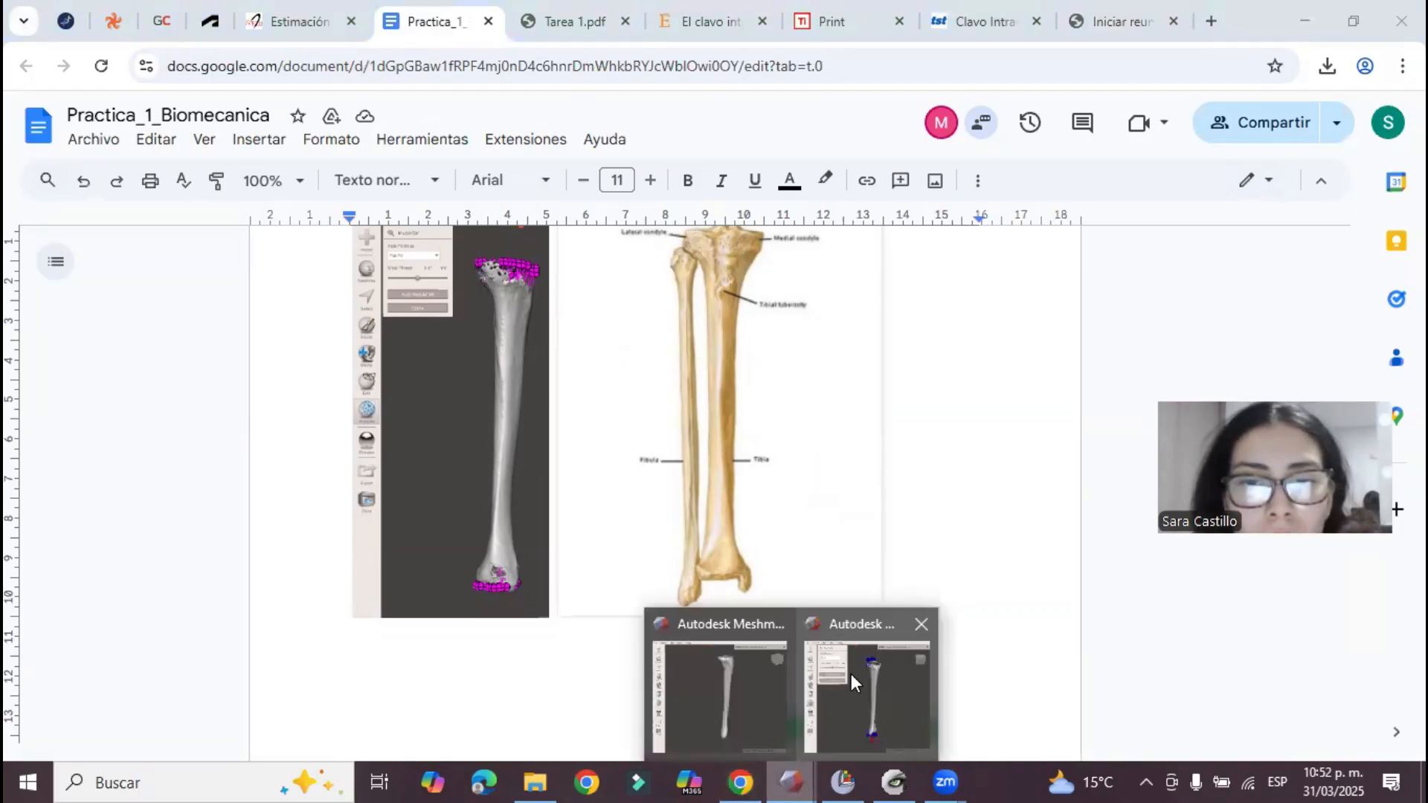
pyautogui.click(716, 674)
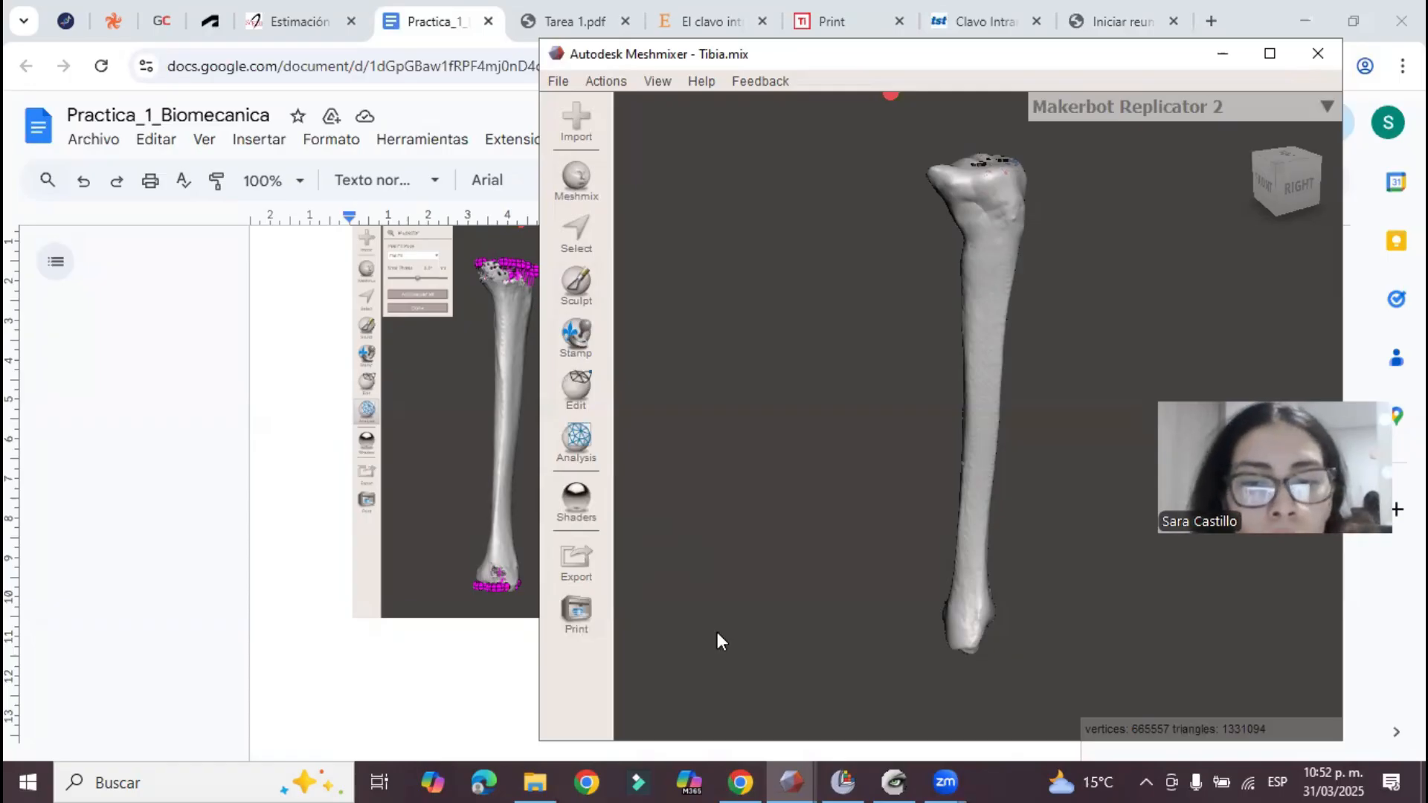
# Switch to MeshLab and simplify the Tibia_obj mesh with Quadric Edge Collapse Decimation, using 8000 target faces and Preserve Topology.
pyautogui.moveTo(893, 779)
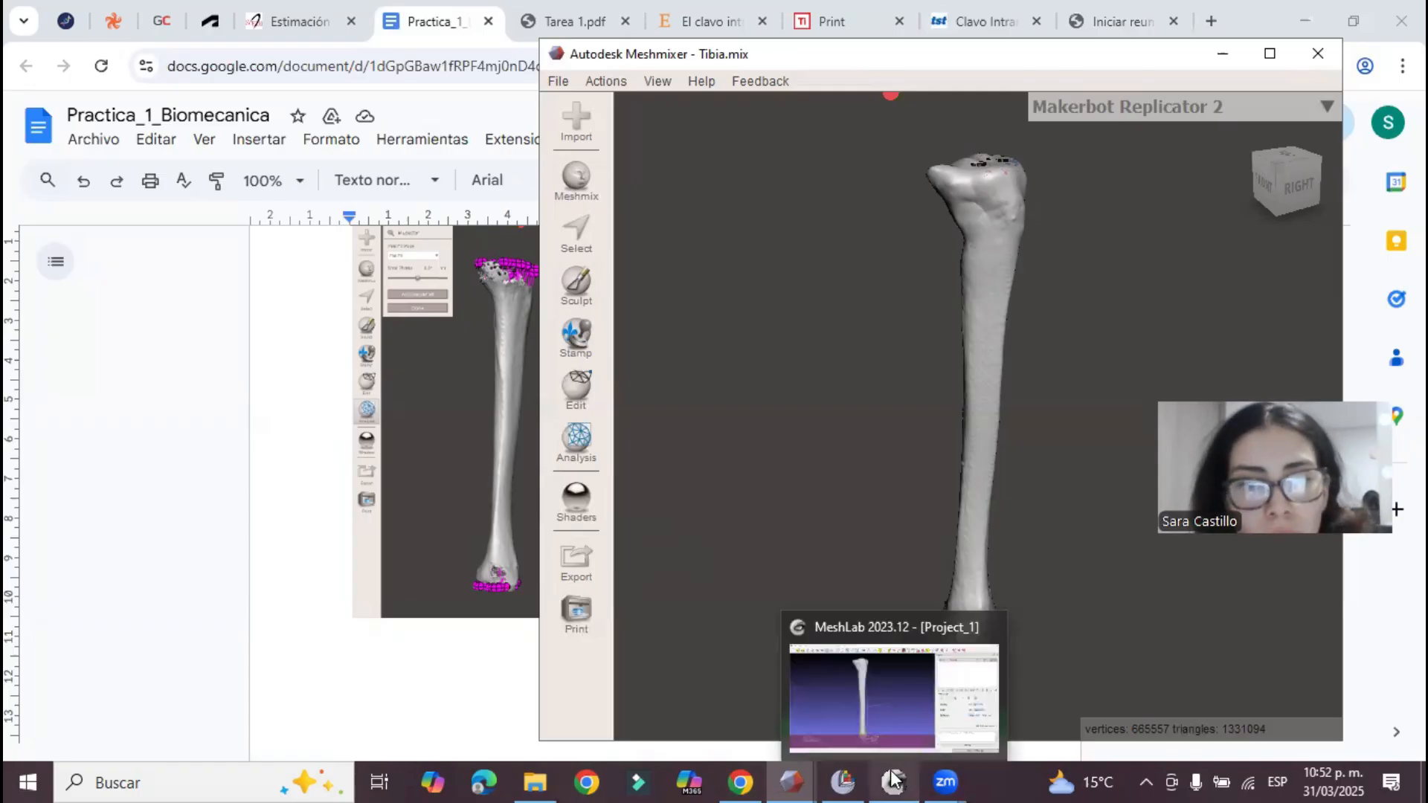
pyautogui.click(852, 690)
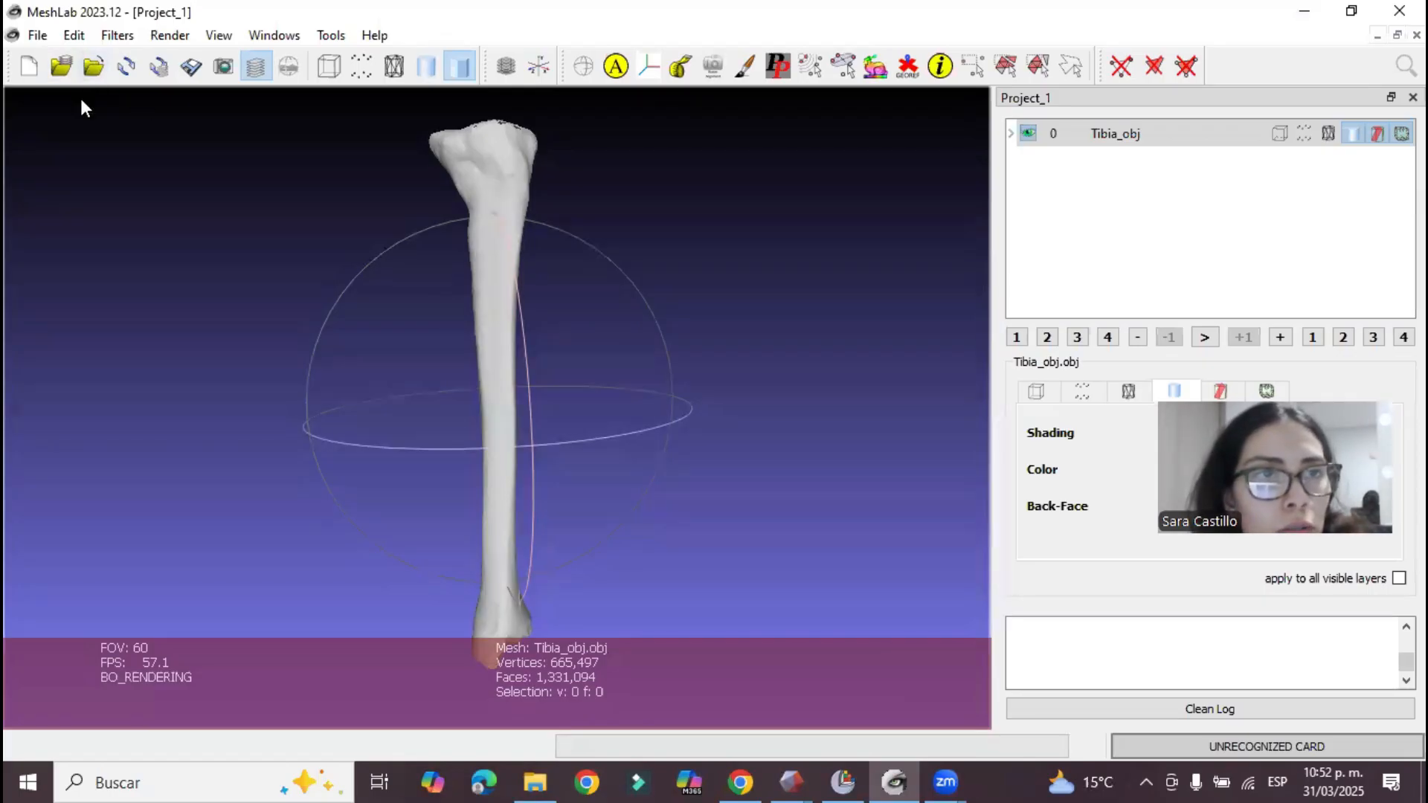
pyautogui.click(121, 41)
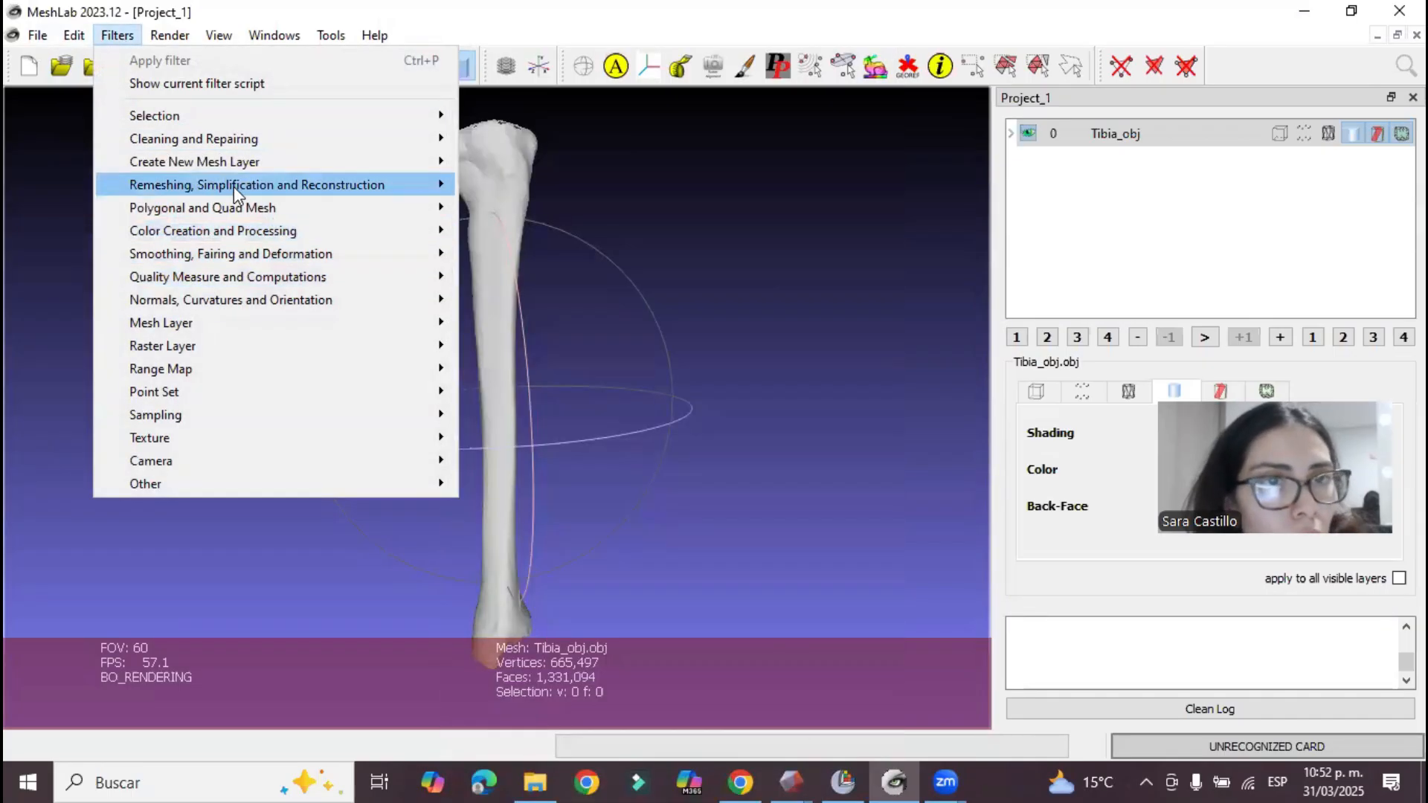
pyautogui.moveTo(352, 186)
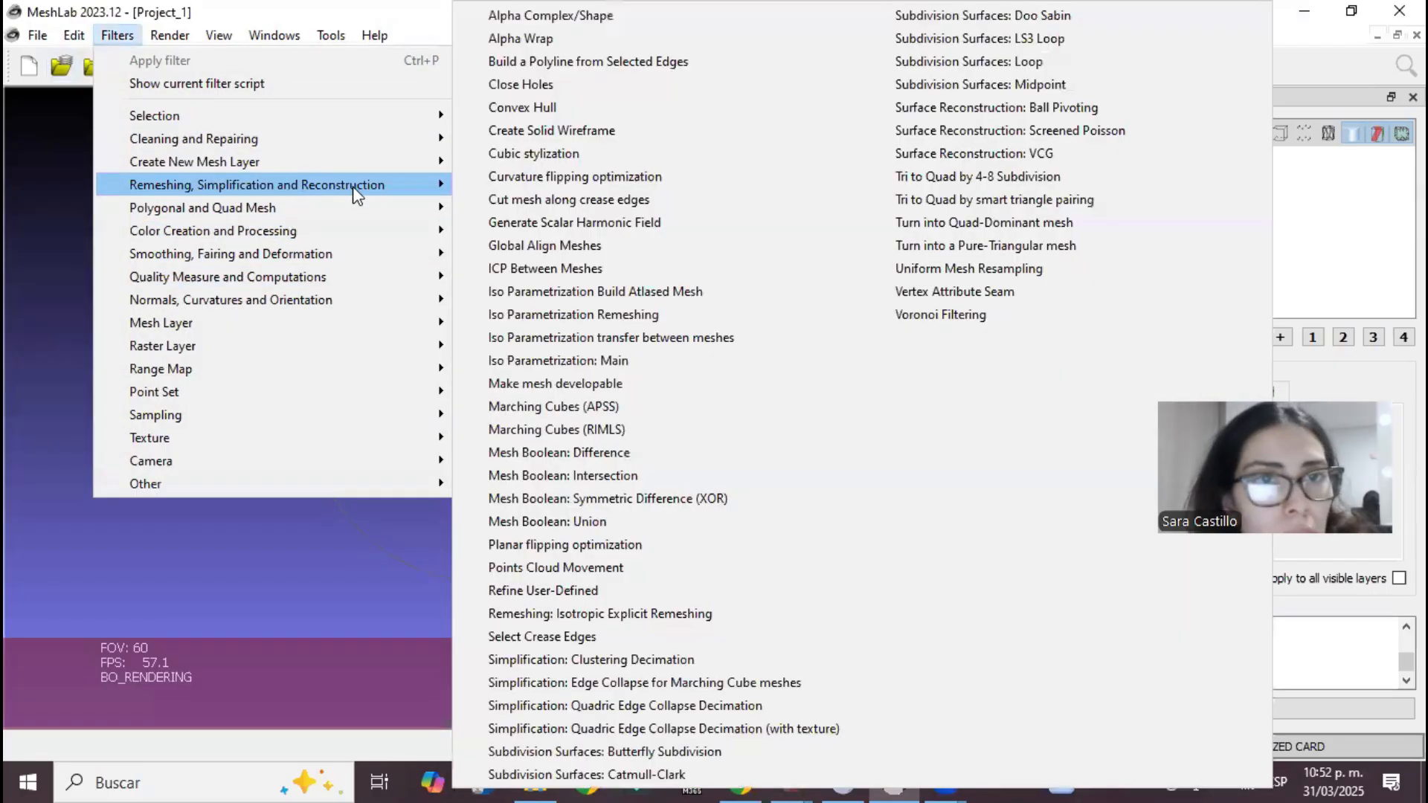
pyautogui.click(733, 705)
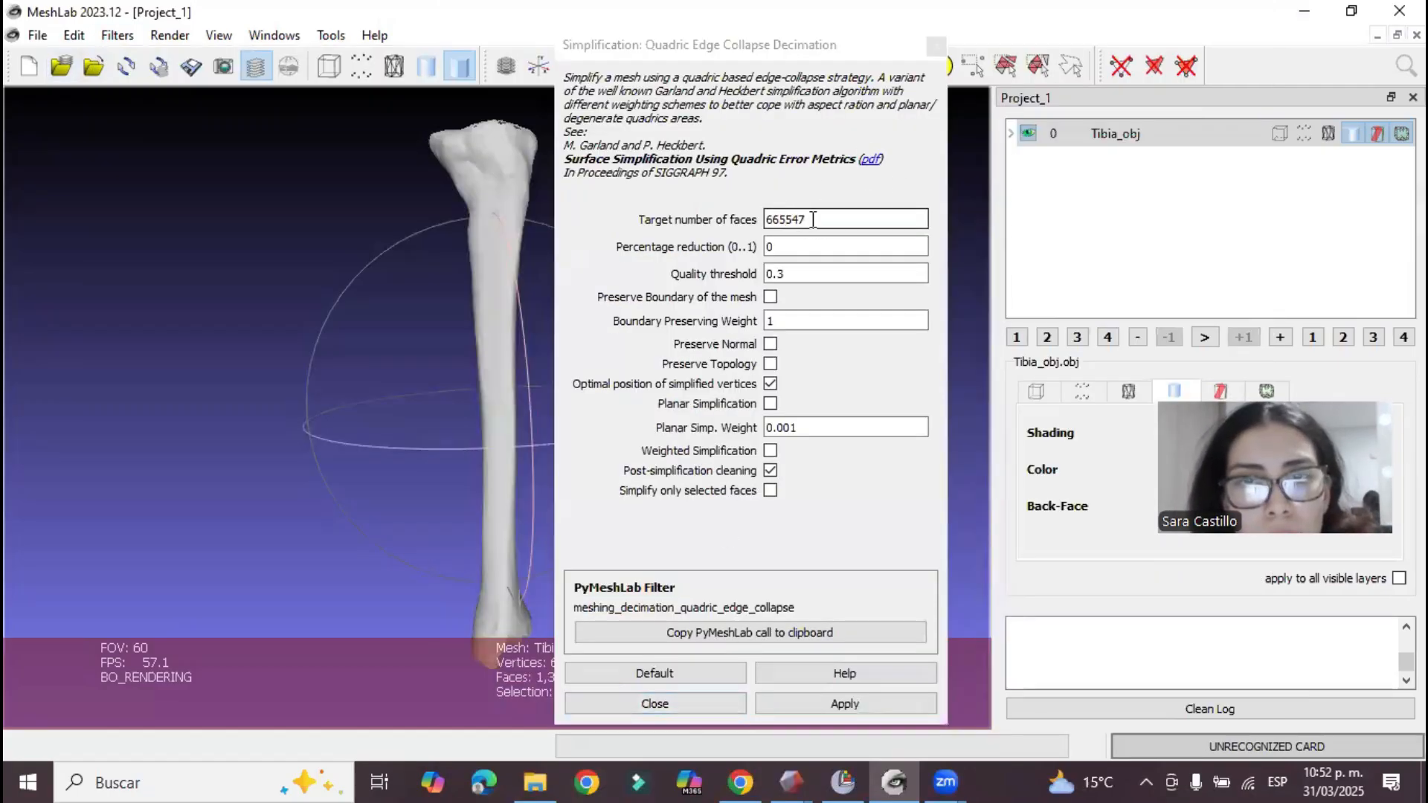
pyautogui.moveTo(815, 221); pyautogui.dragTo(751, 223)
pyautogui.write('8000')
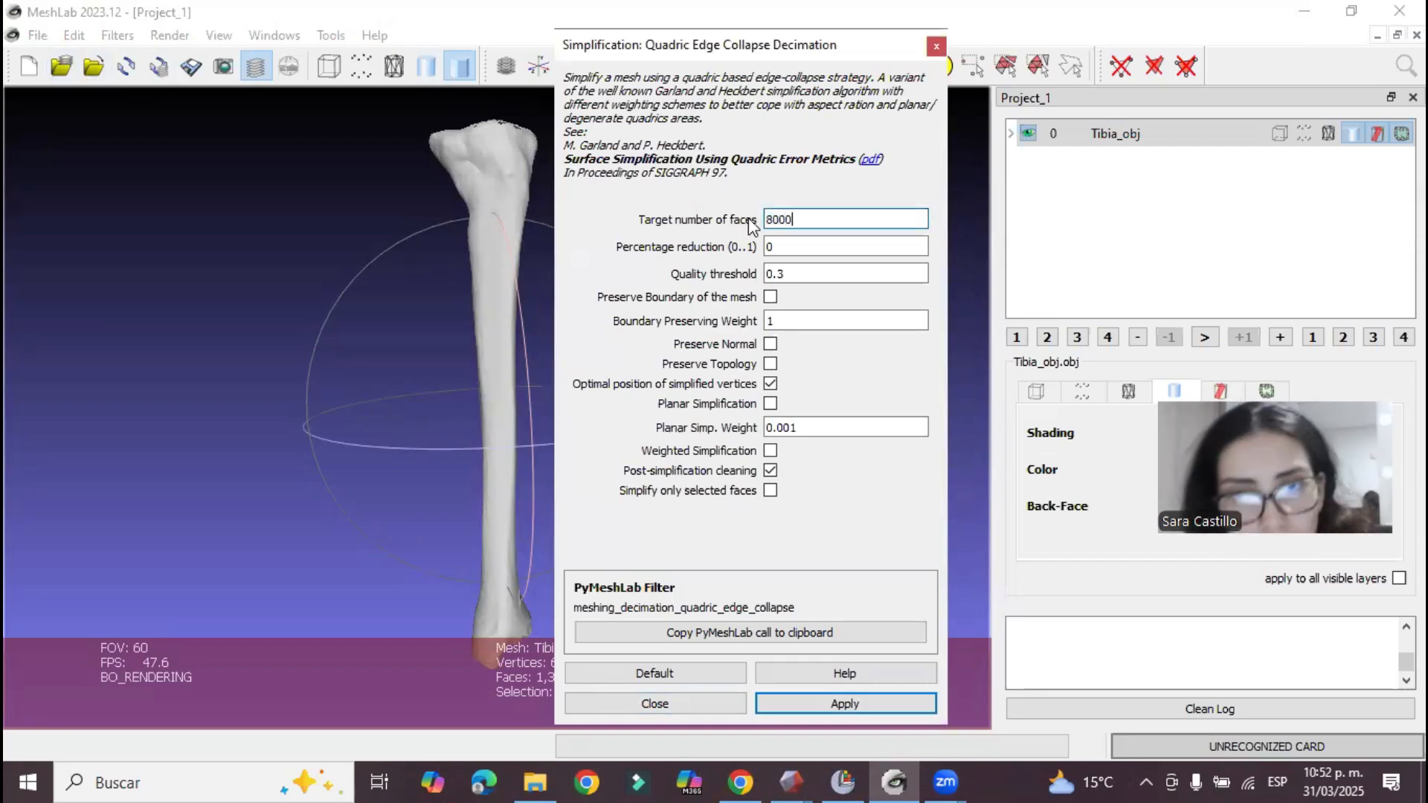
pyautogui.click(770, 365)
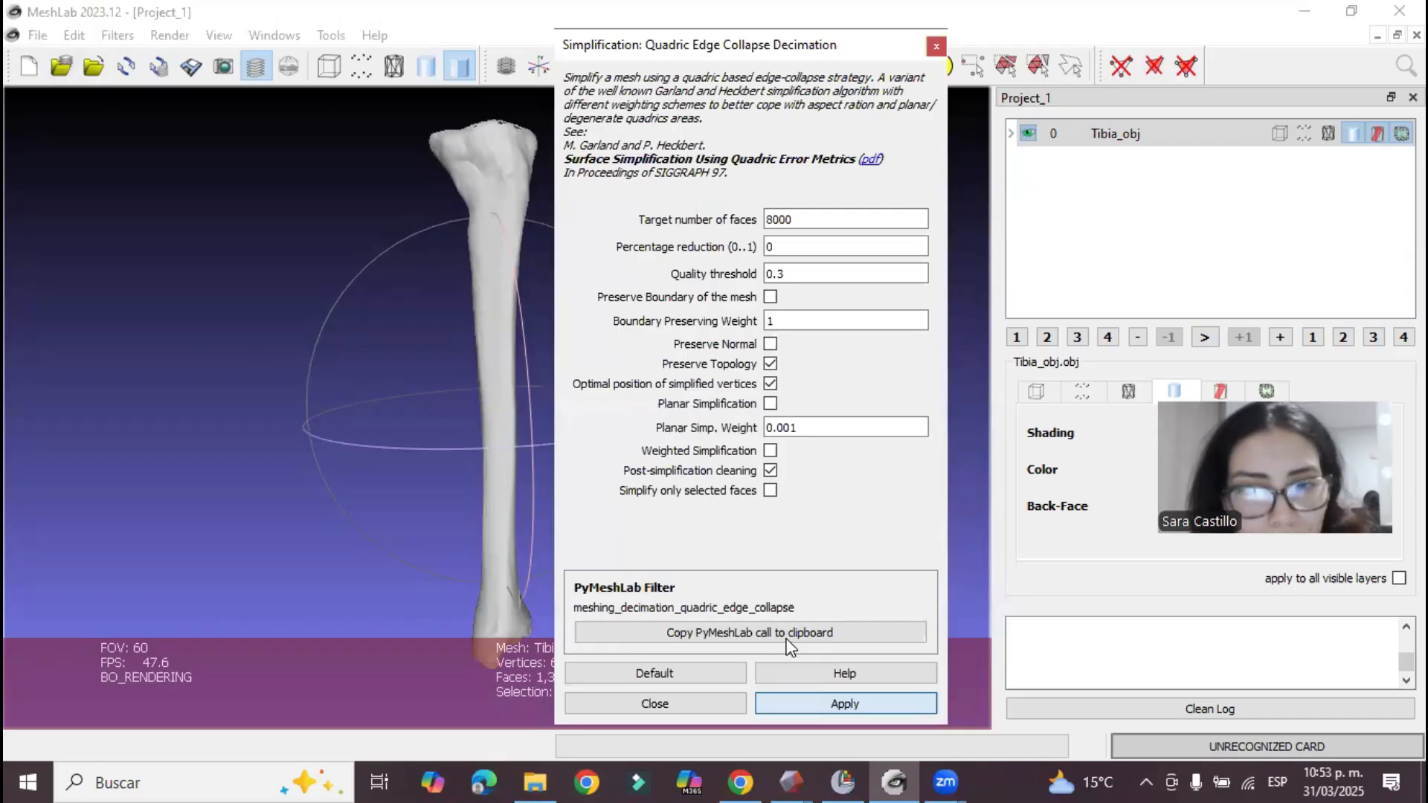
pyautogui.press('Return')
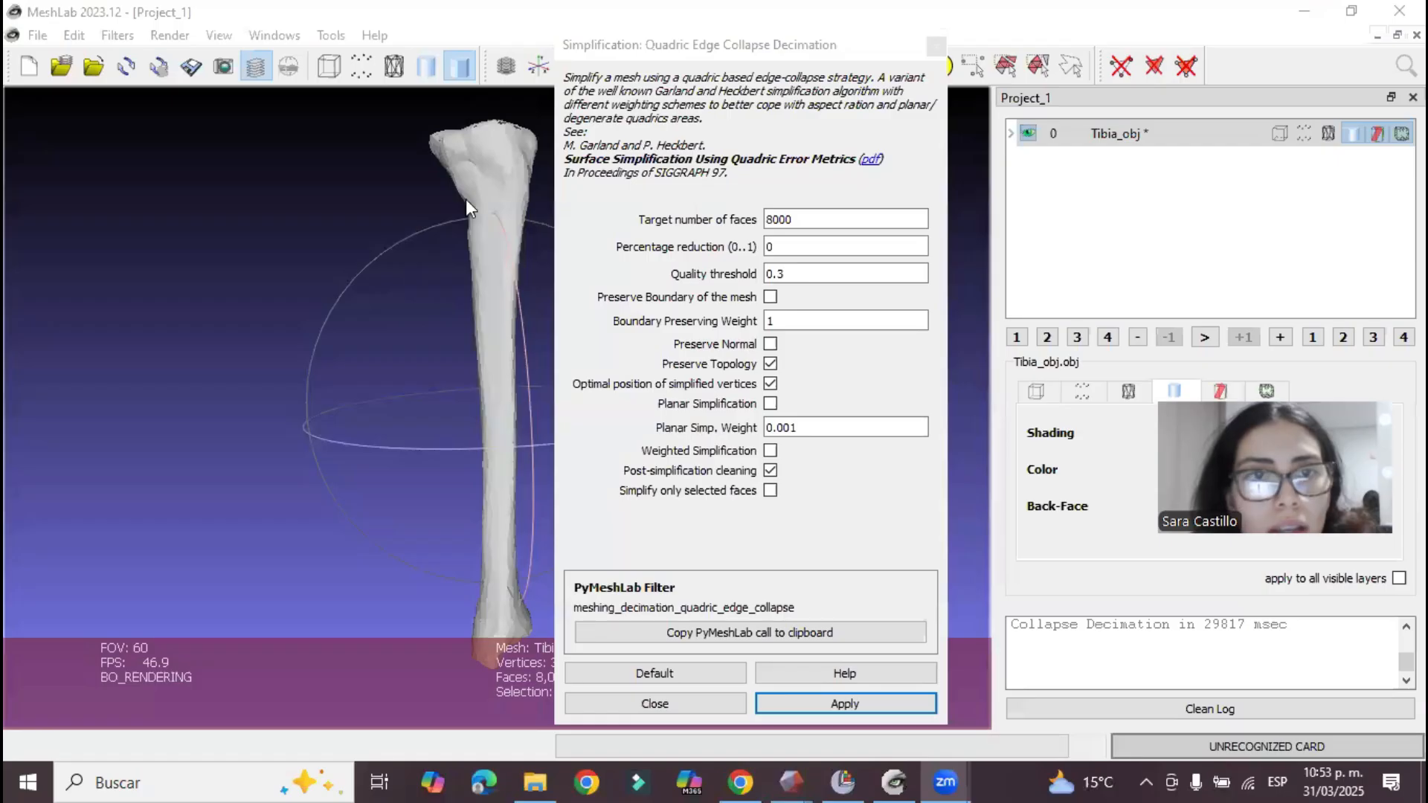
pyautogui.click(654, 704)
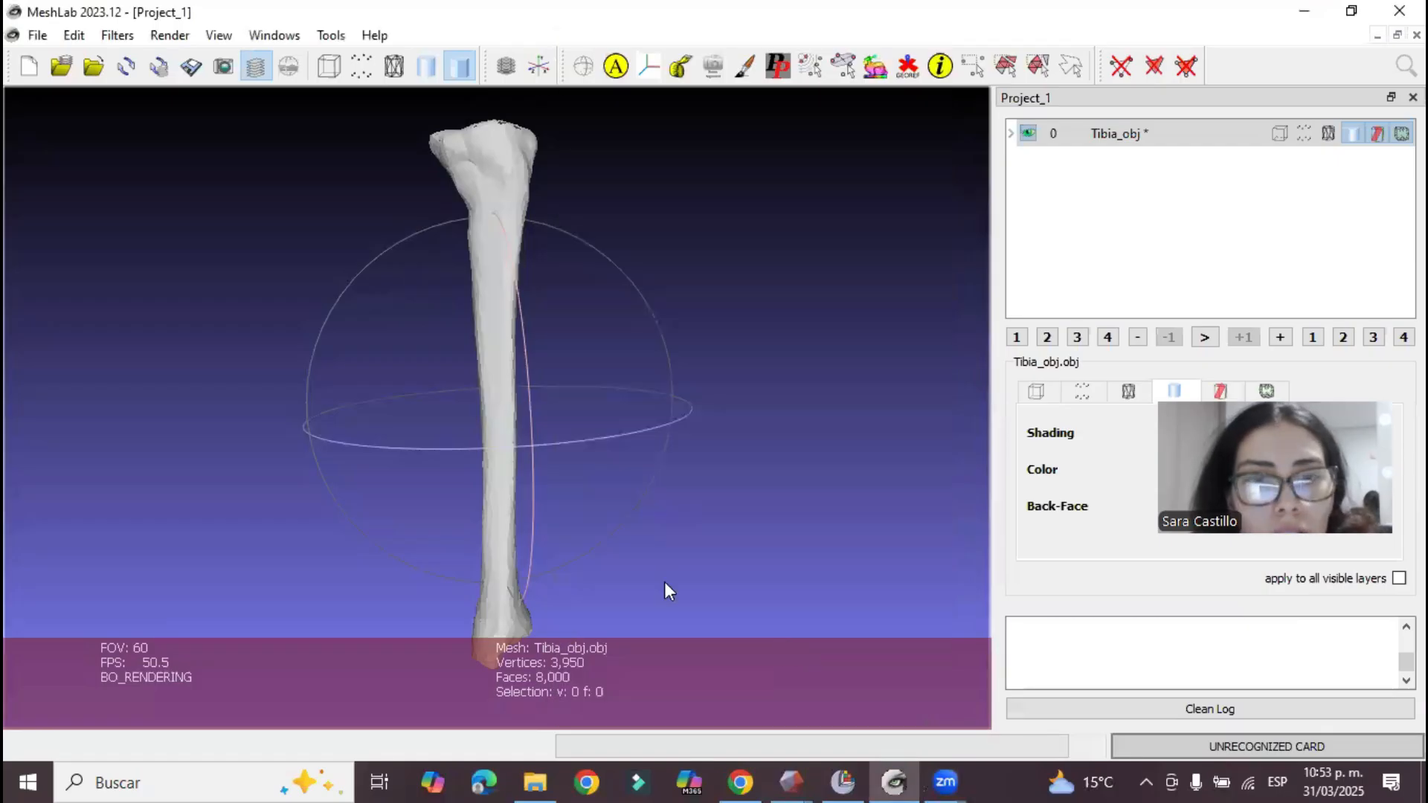
# Rotate and zoom the decimated tibia to examine its faceted surface along the shaft and at both ends.
pyautogui.moveTo(601, 430)
pyautogui.mouseDown()
pyautogui.moveTo(297, 440)
pyautogui.moveTo(621, 437)
pyautogui.mouseUp()
pyautogui.scroll(-2, 474, 159)
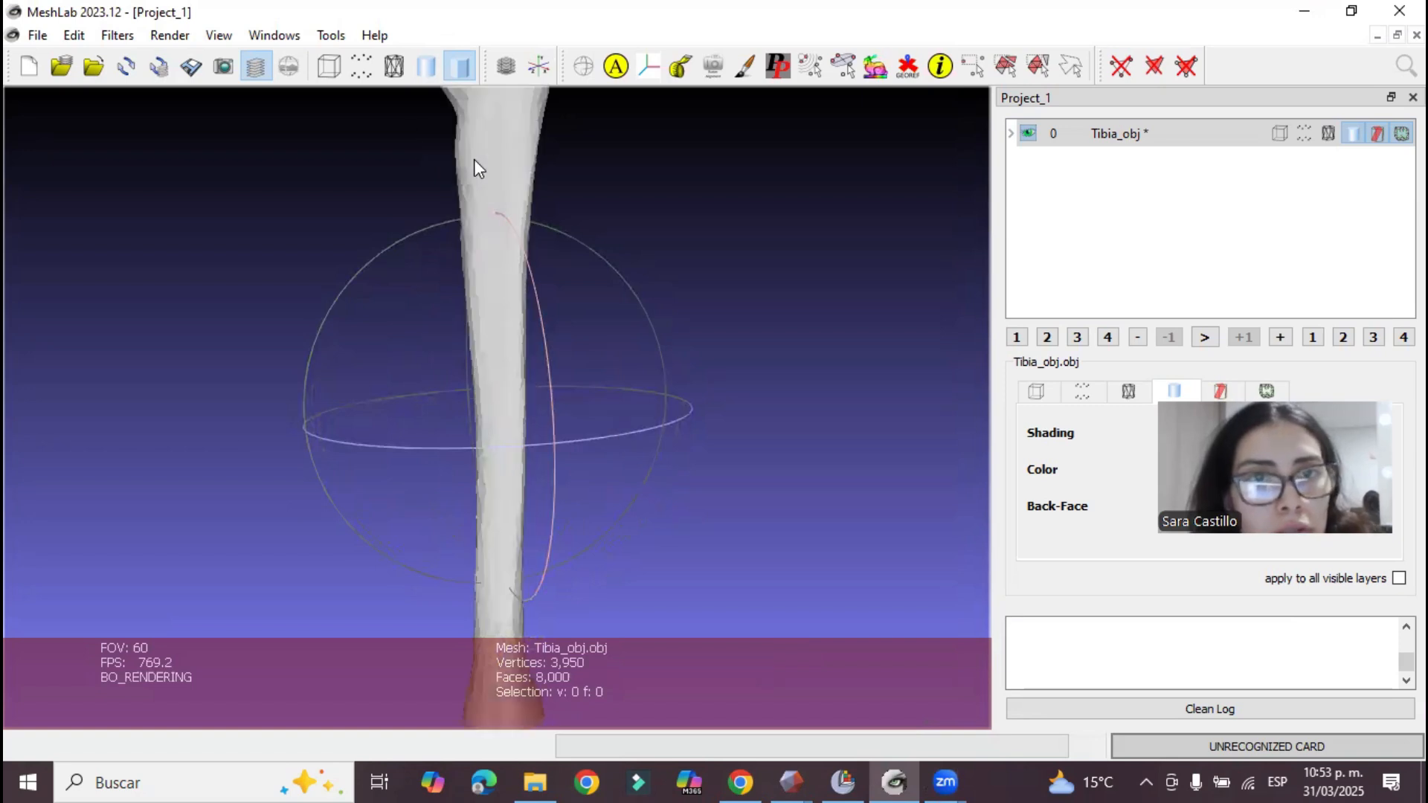
pyautogui.scroll(2, 504, 216)
pyautogui.scroll(1, 479, 141)
pyautogui.scroll(-1, 479, 140)
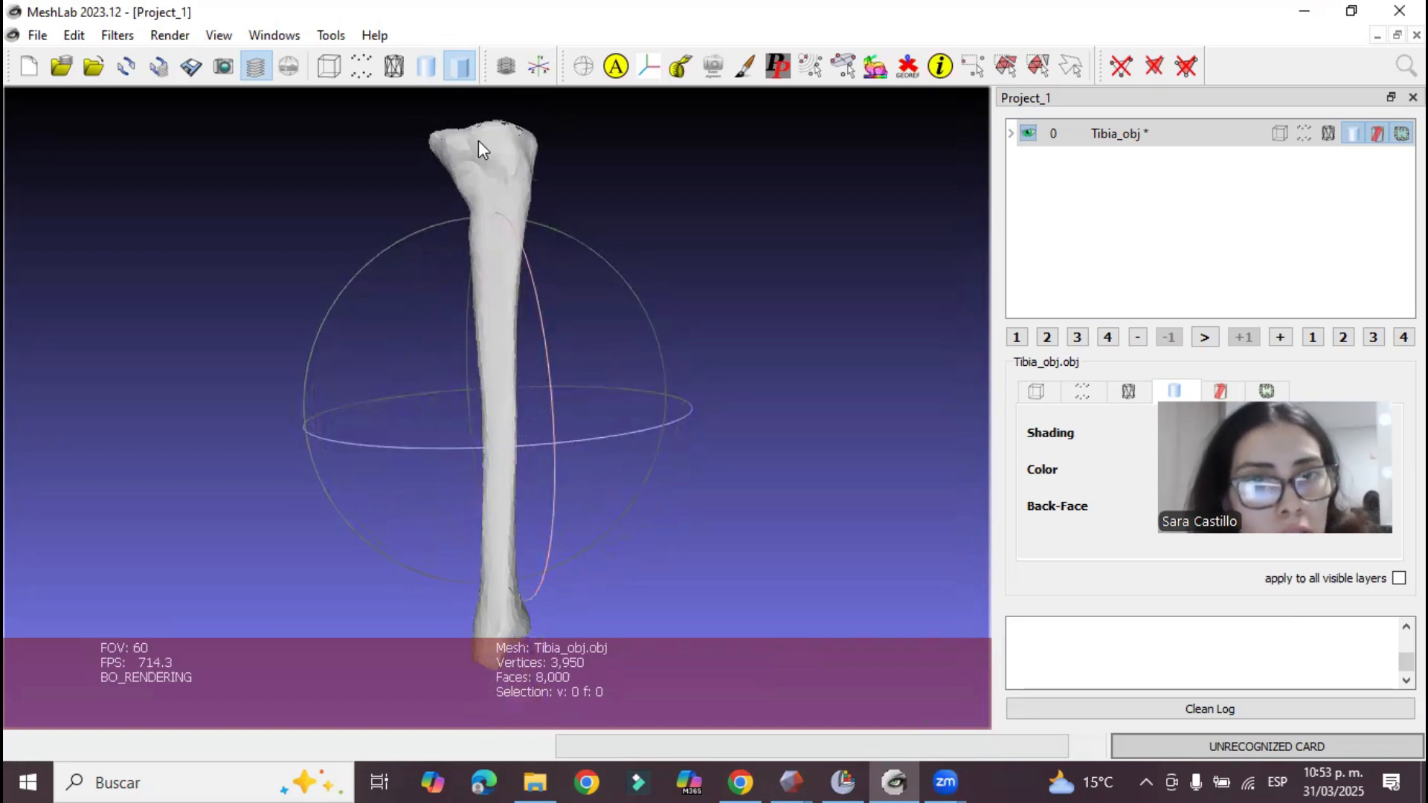
pyautogui.moveTo(629, 479); pyautogui.dragTo(573, 452)
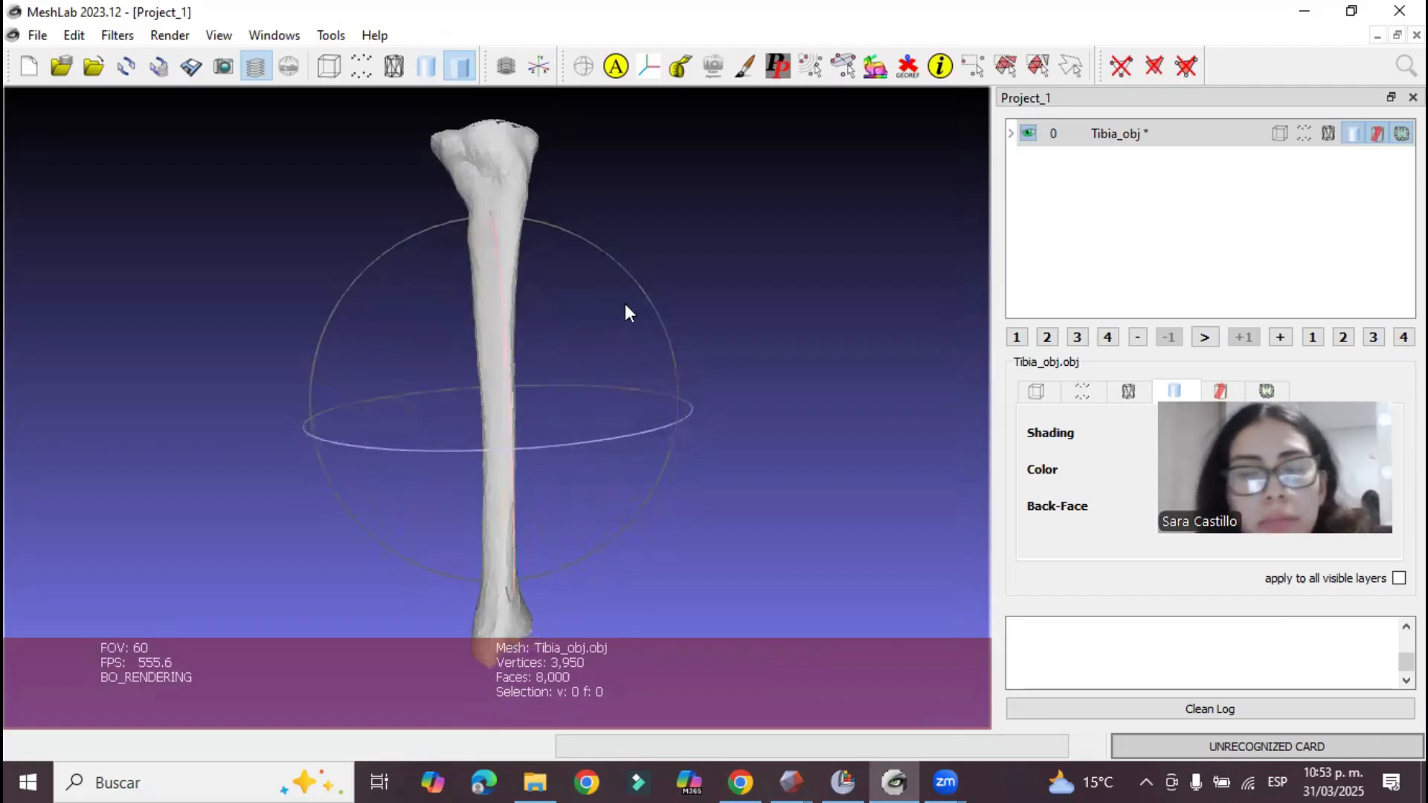
pyautogui.moveTo(714, 433); pyautogui.dragTo(570, 448)
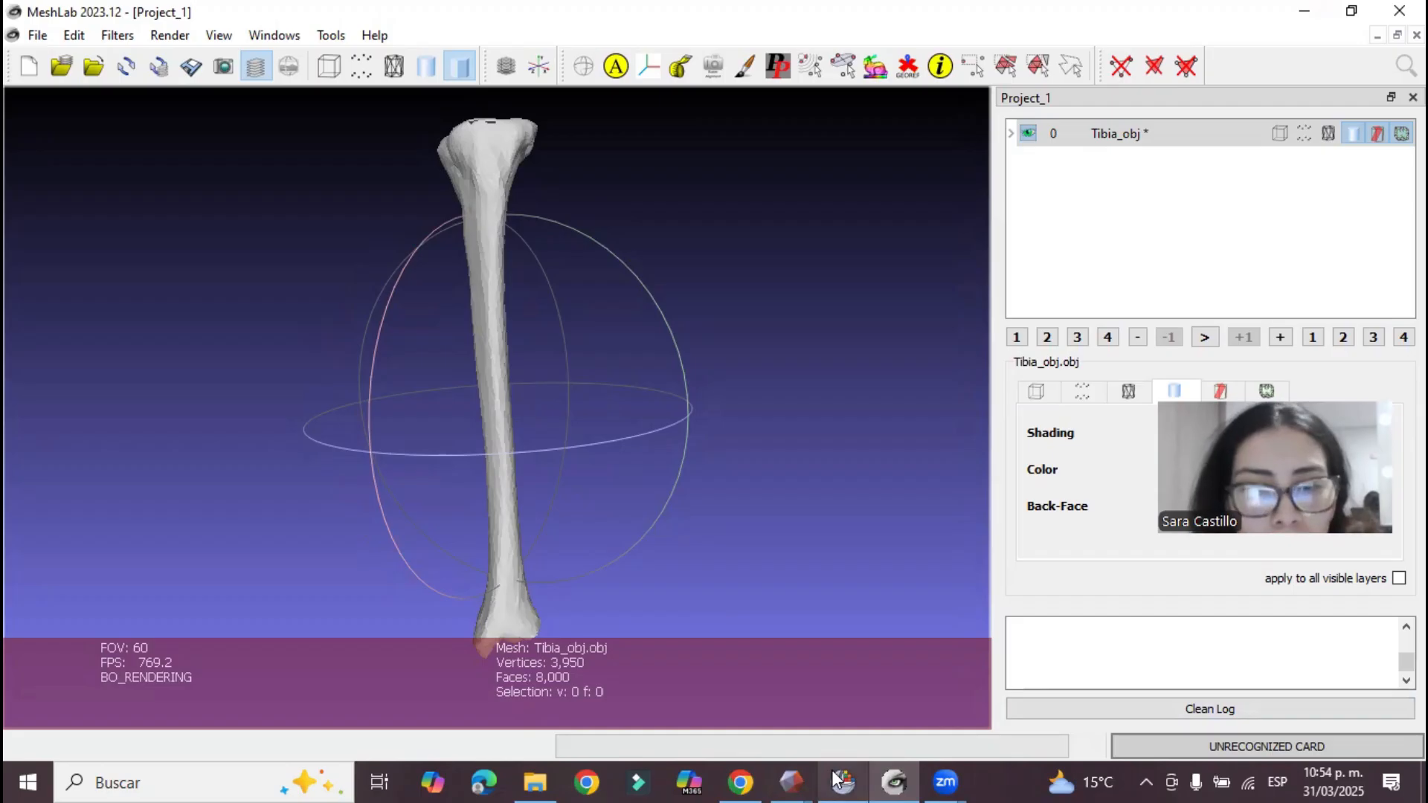
# Switch to 3D Slicer and examine the length and shaft width lines measured on the coronal tibia slice.
pyautogui.moveTo(842, 781)
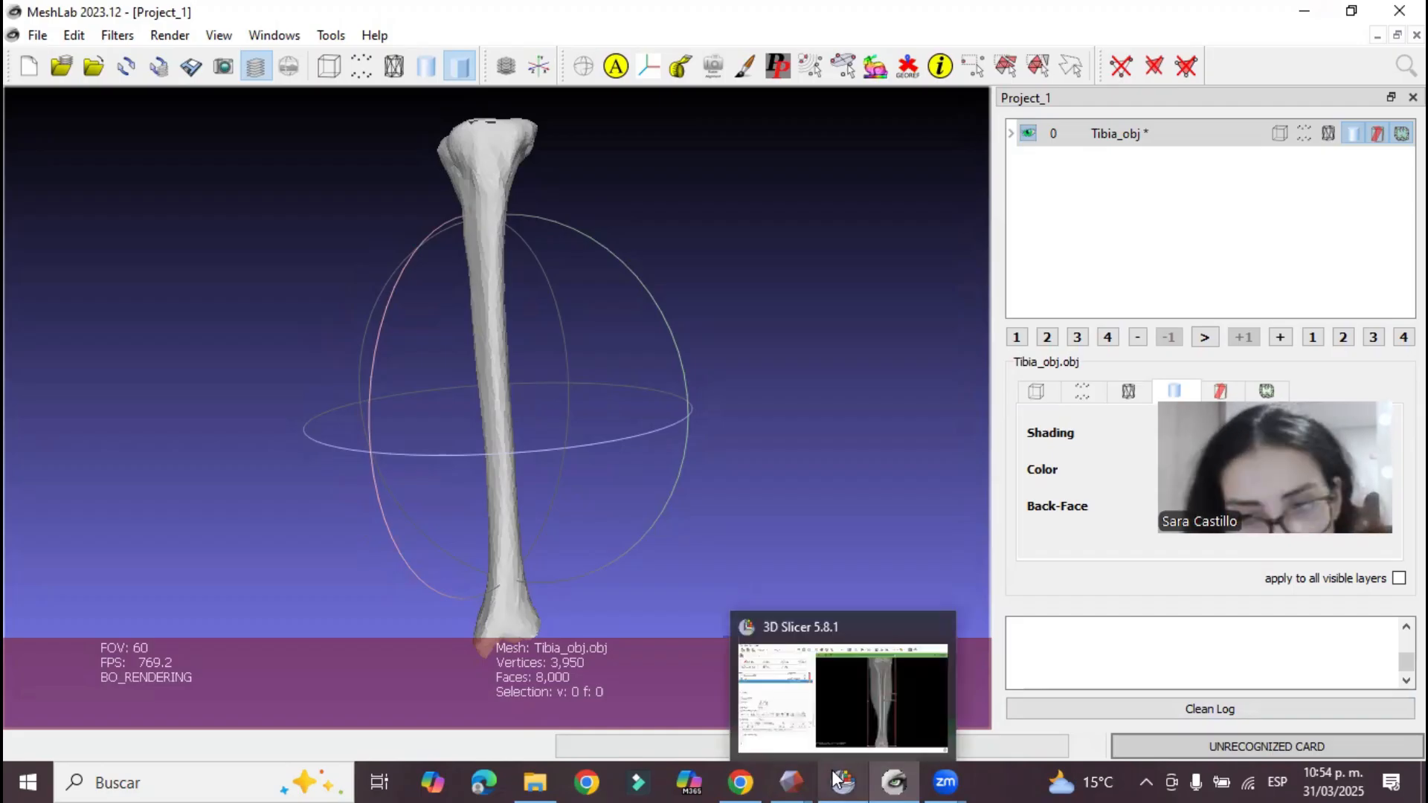
pyautogui.click(829, 687)
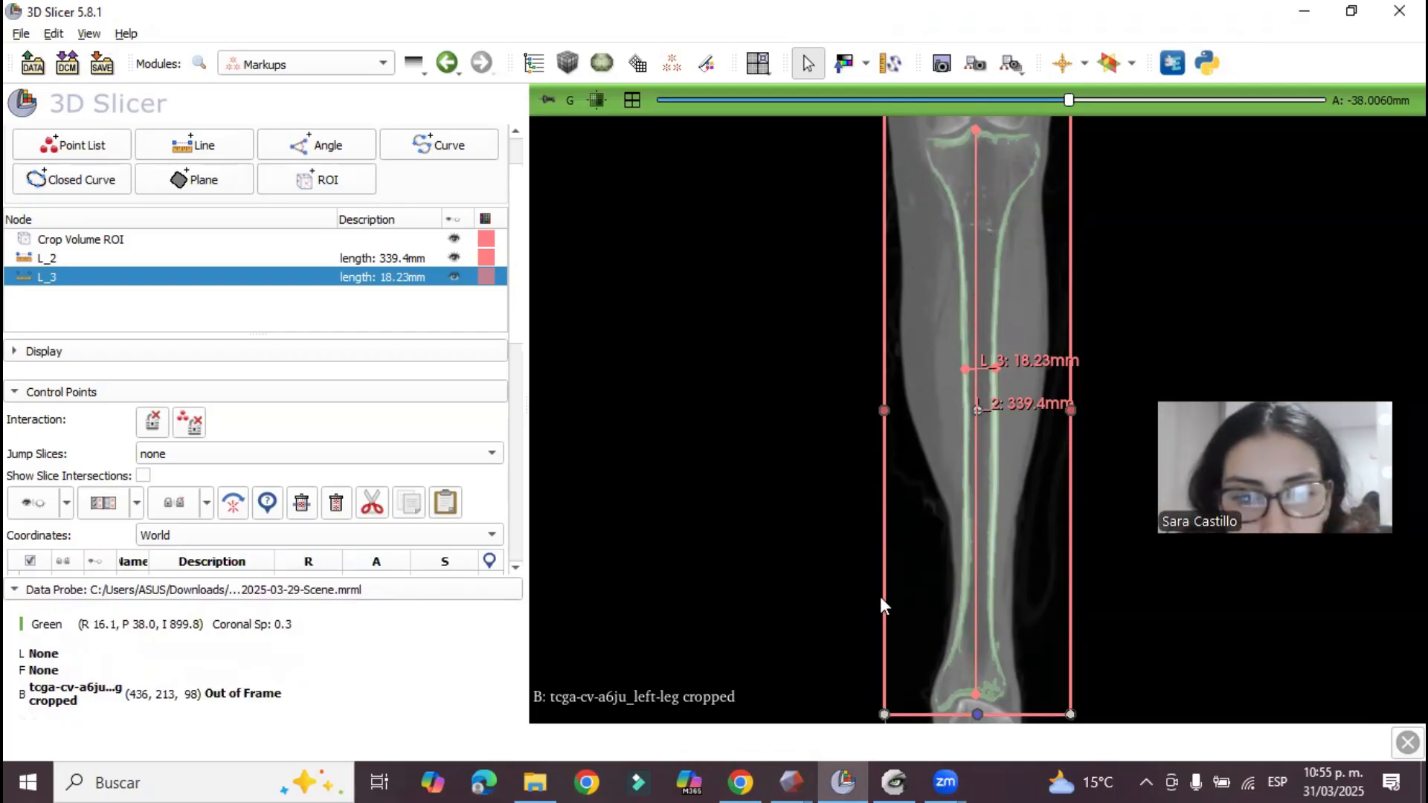
# Switch to the SciELO article in the browser, highlight the average tibia length of 38,42 cm, and return to 3D Slicer.
pyautogui.moveTo(741, 780)
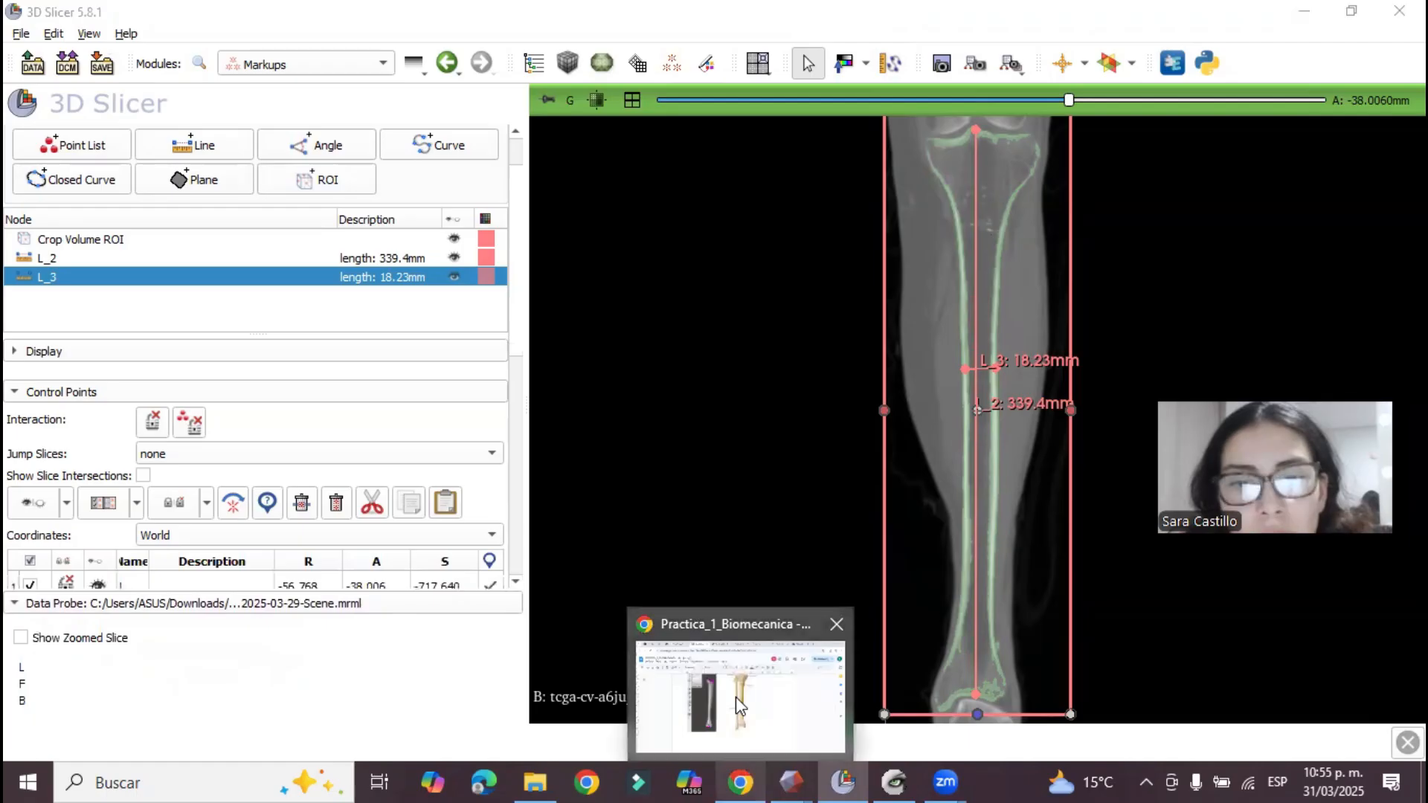
pyautogui.click(734, 697)
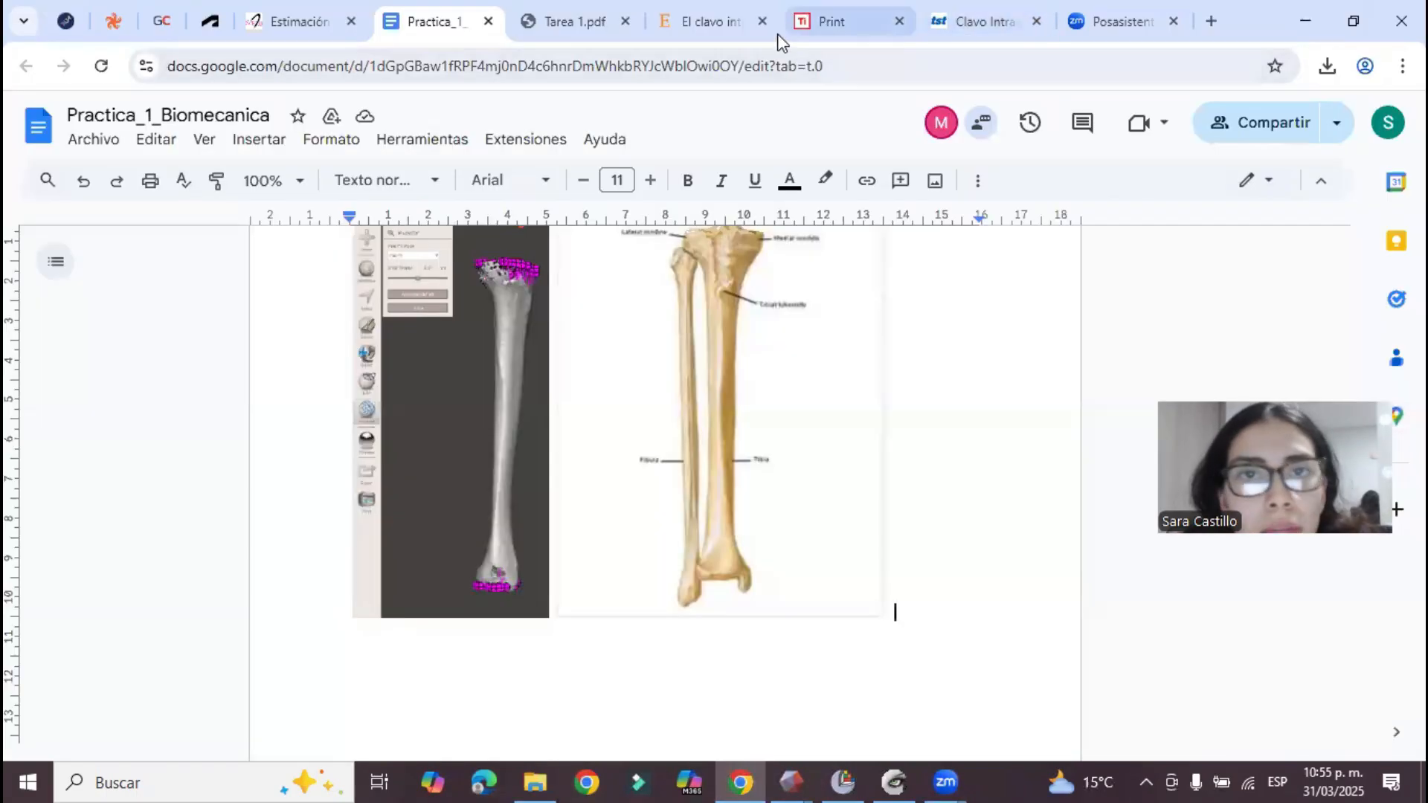
pyautogui.click(286, 14)
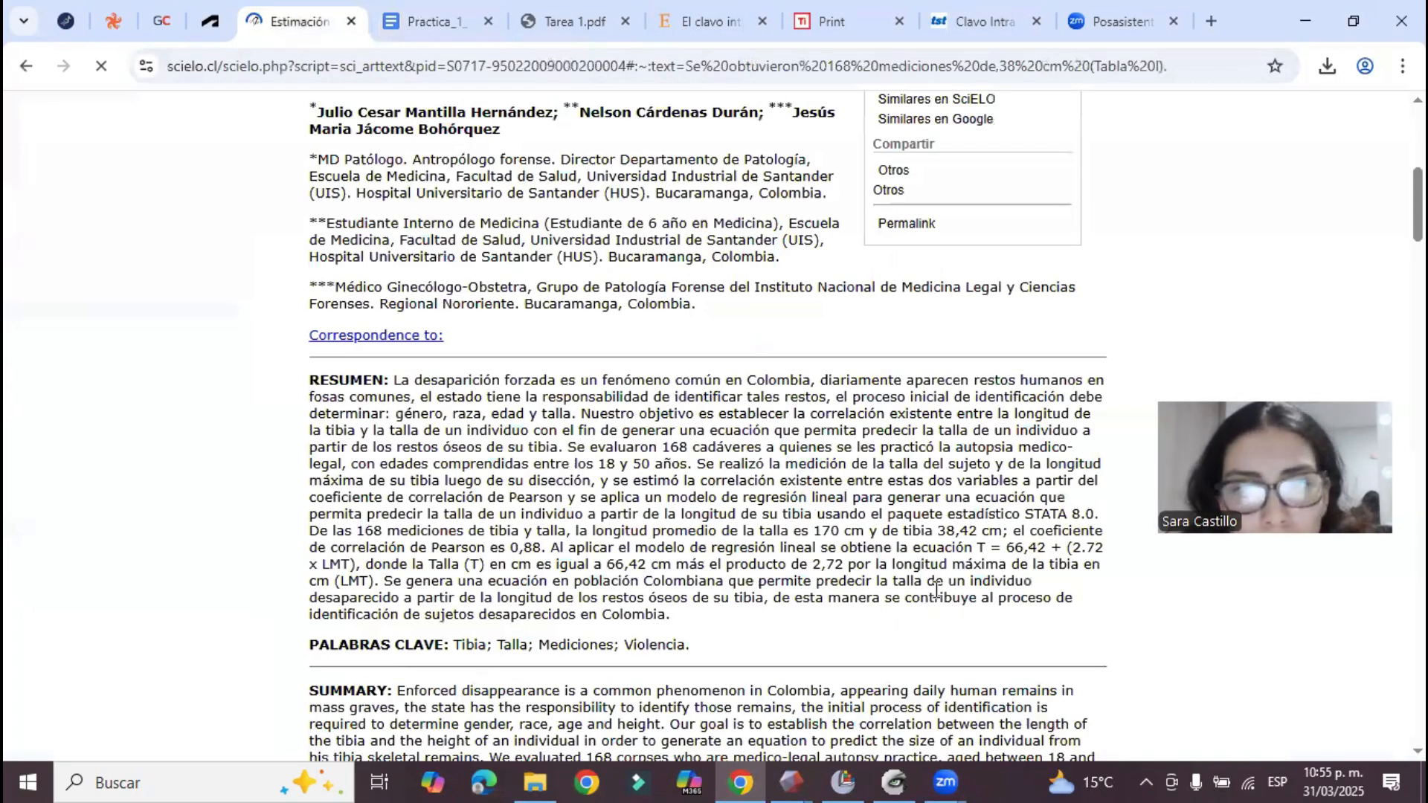
pyautogui.moveTo(957, 531); pyautogui.dragTo(1009, 532)
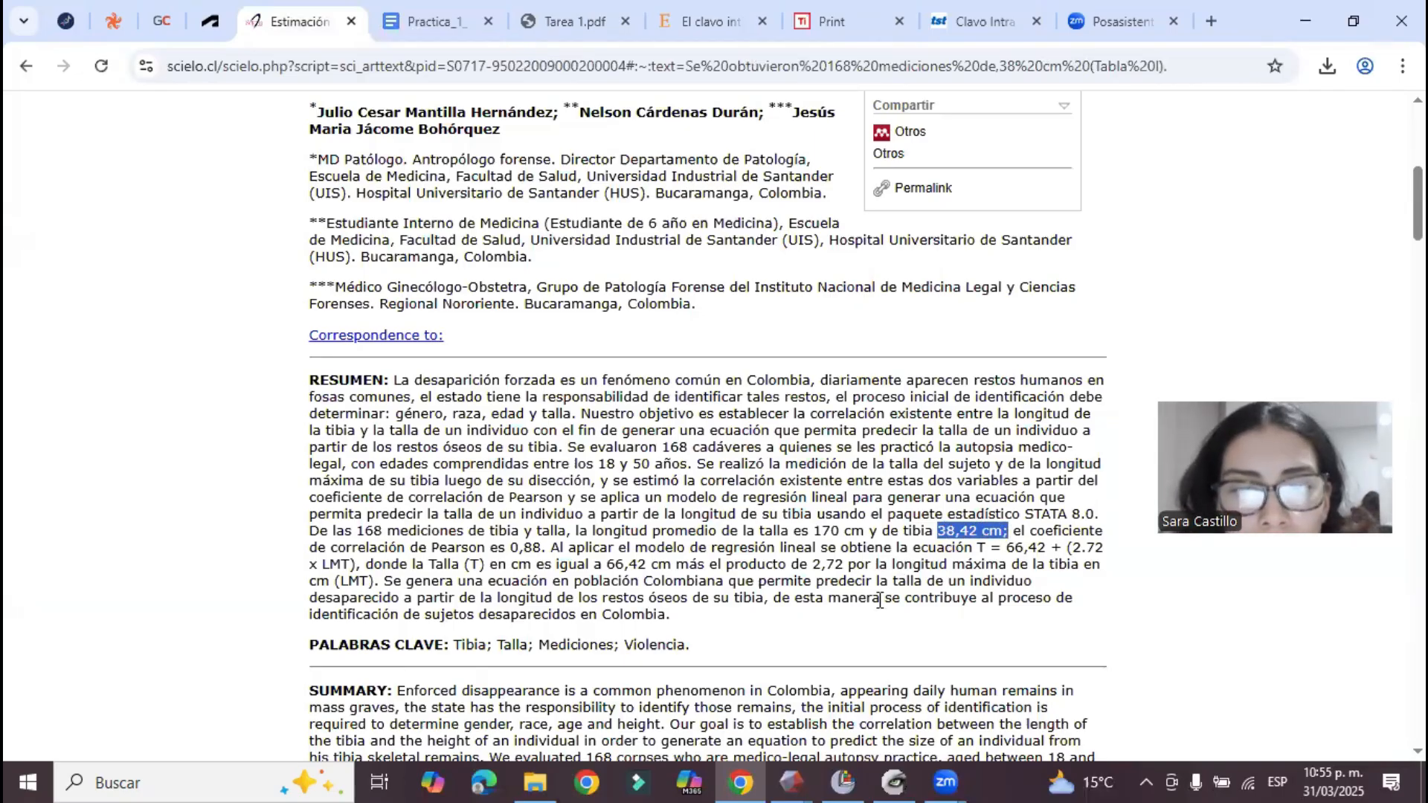
pyautogui.click(846, 772)
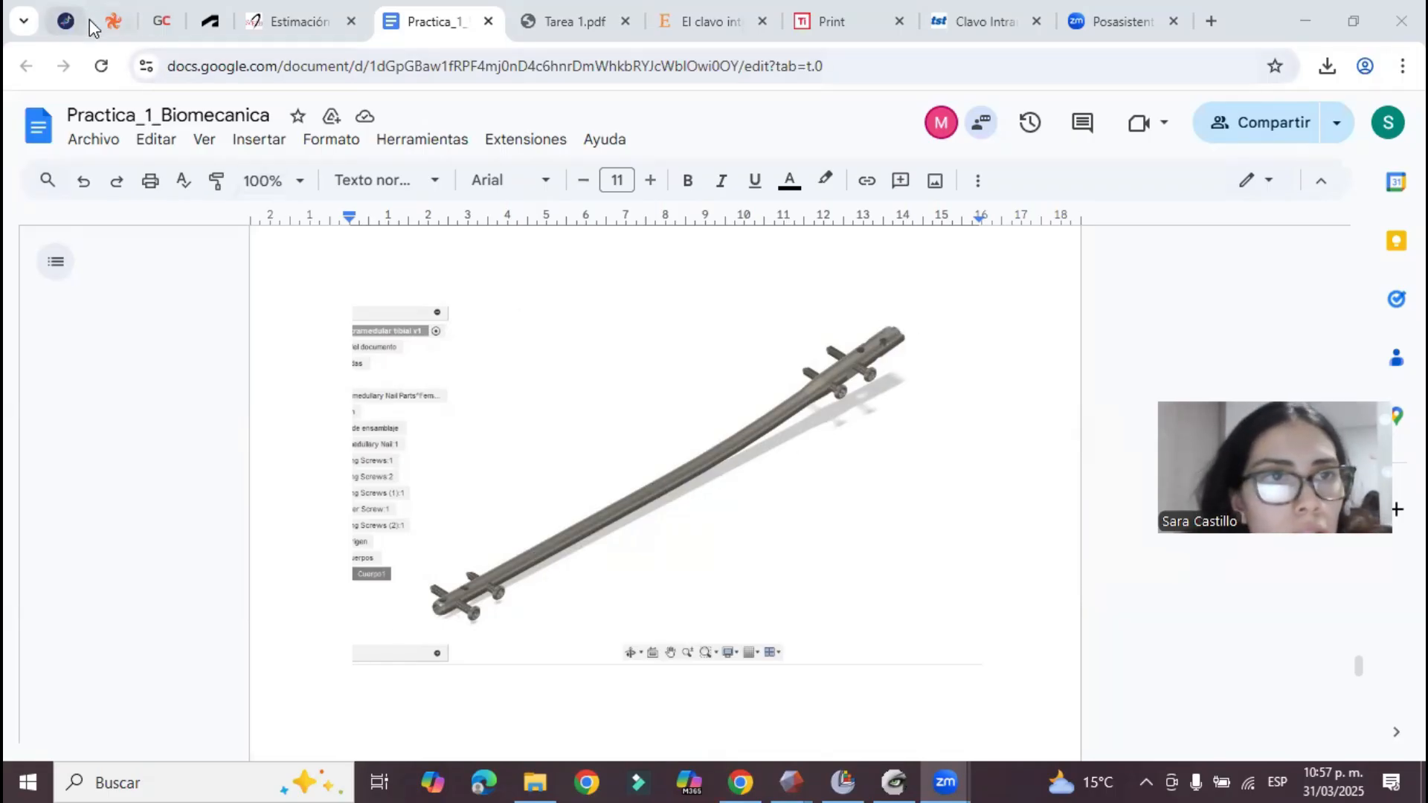
# Open the GrabCAD page for the tibial intramedullary nail and view its placement in the leg.
pyautogui.click(157, 21)
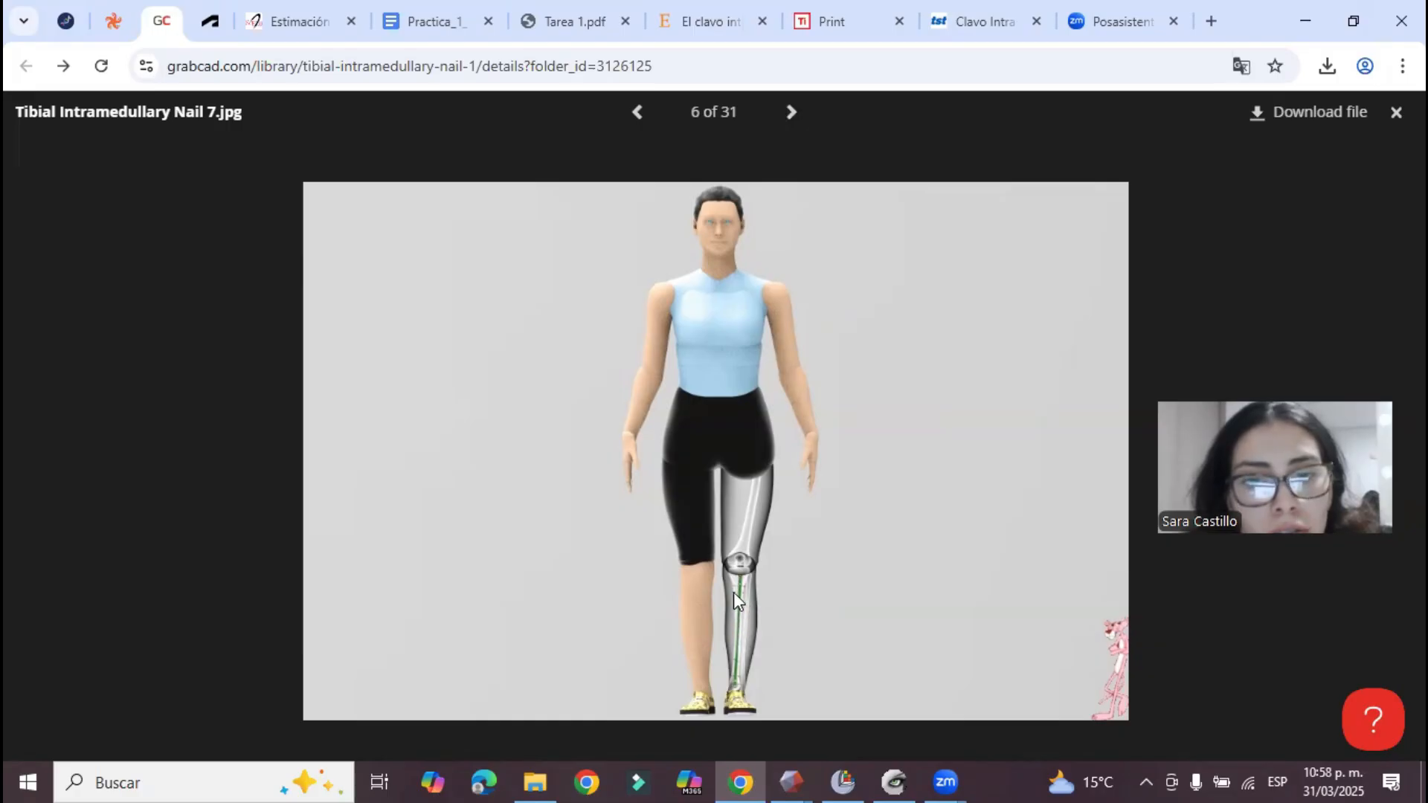
# Browse the GrabCAD gallery between the full-body rendering, the lower-leg nail close-up and the X-ray of the nail.
pyautogui.click(792, 114)
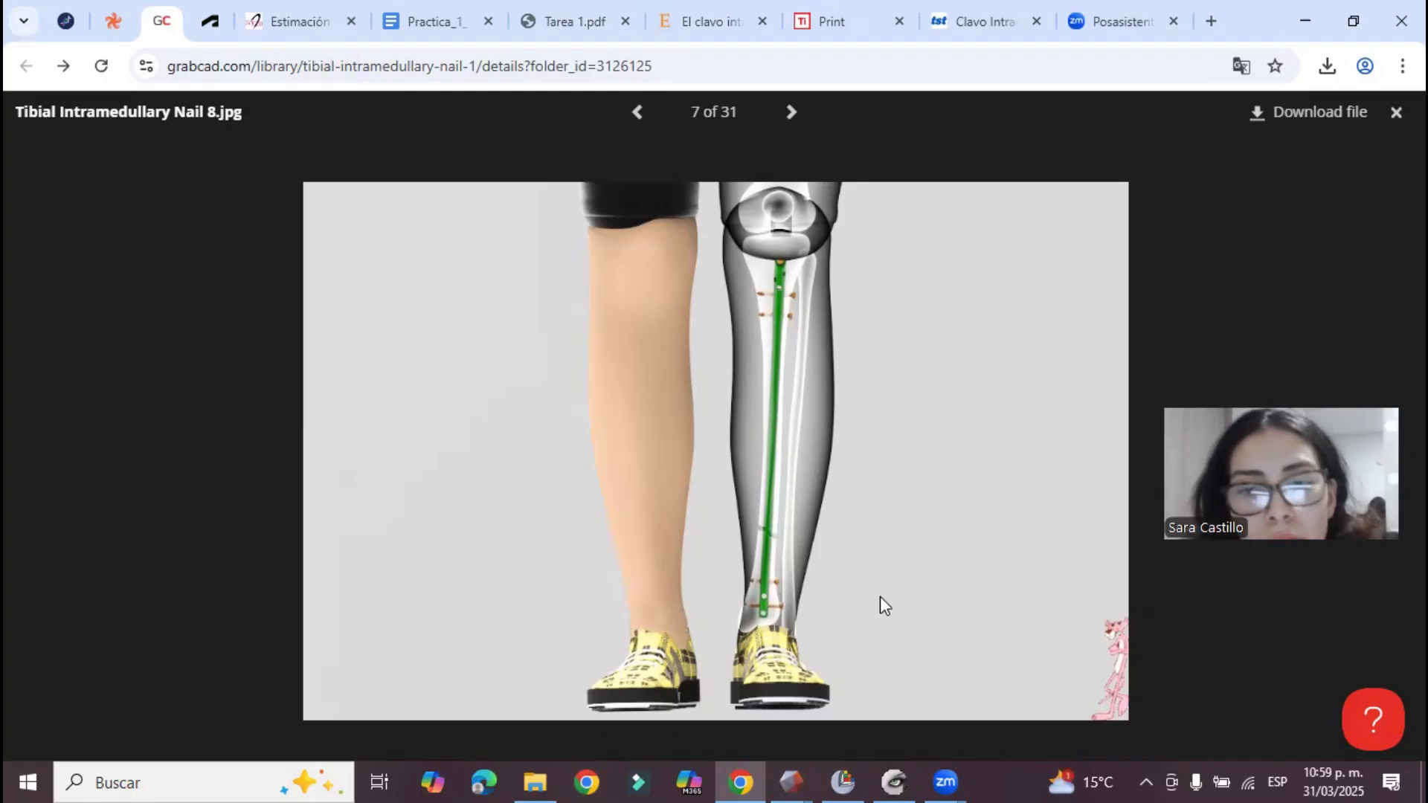
pyautogui.click(638, 113)
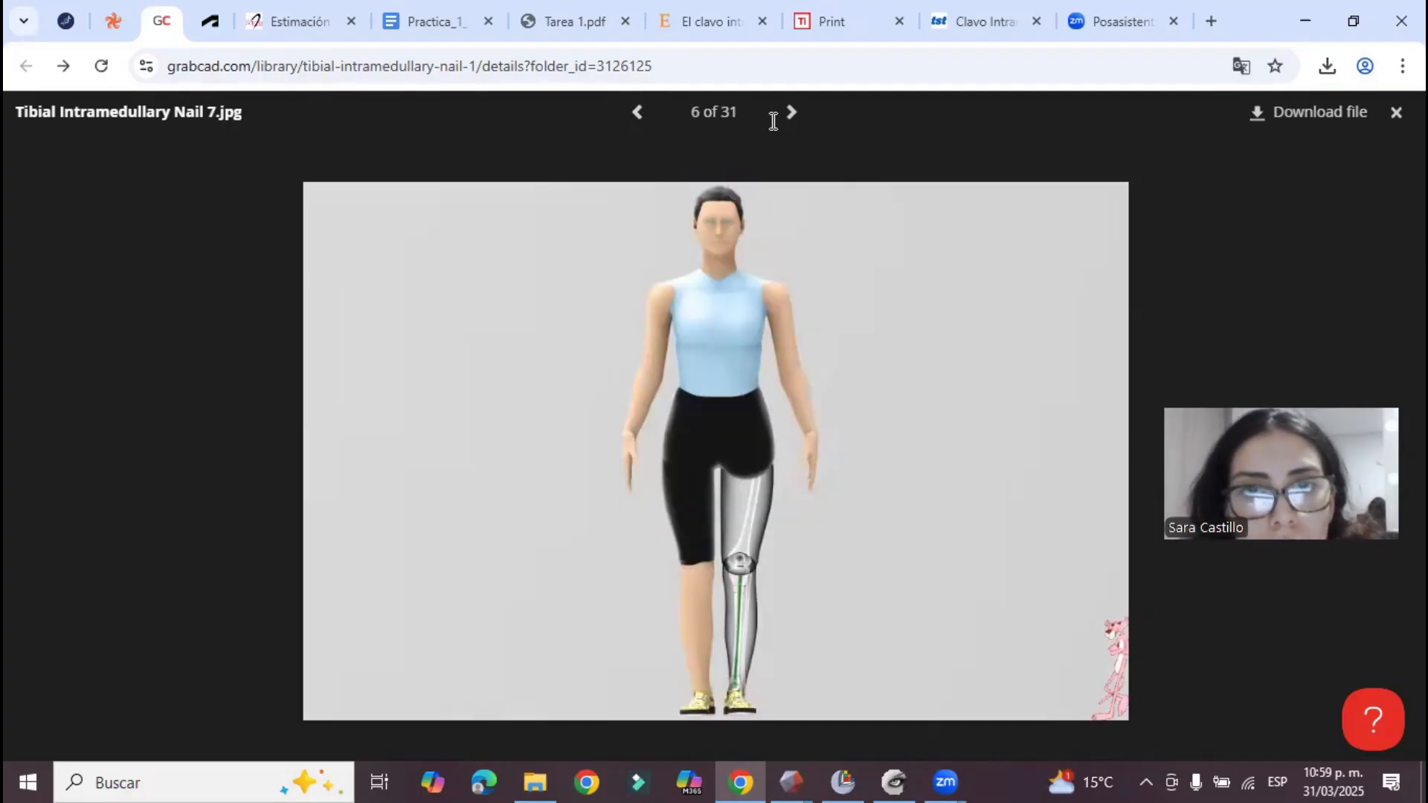
pyautogui.click(791, 115)
pyautogui.click(791, 115)
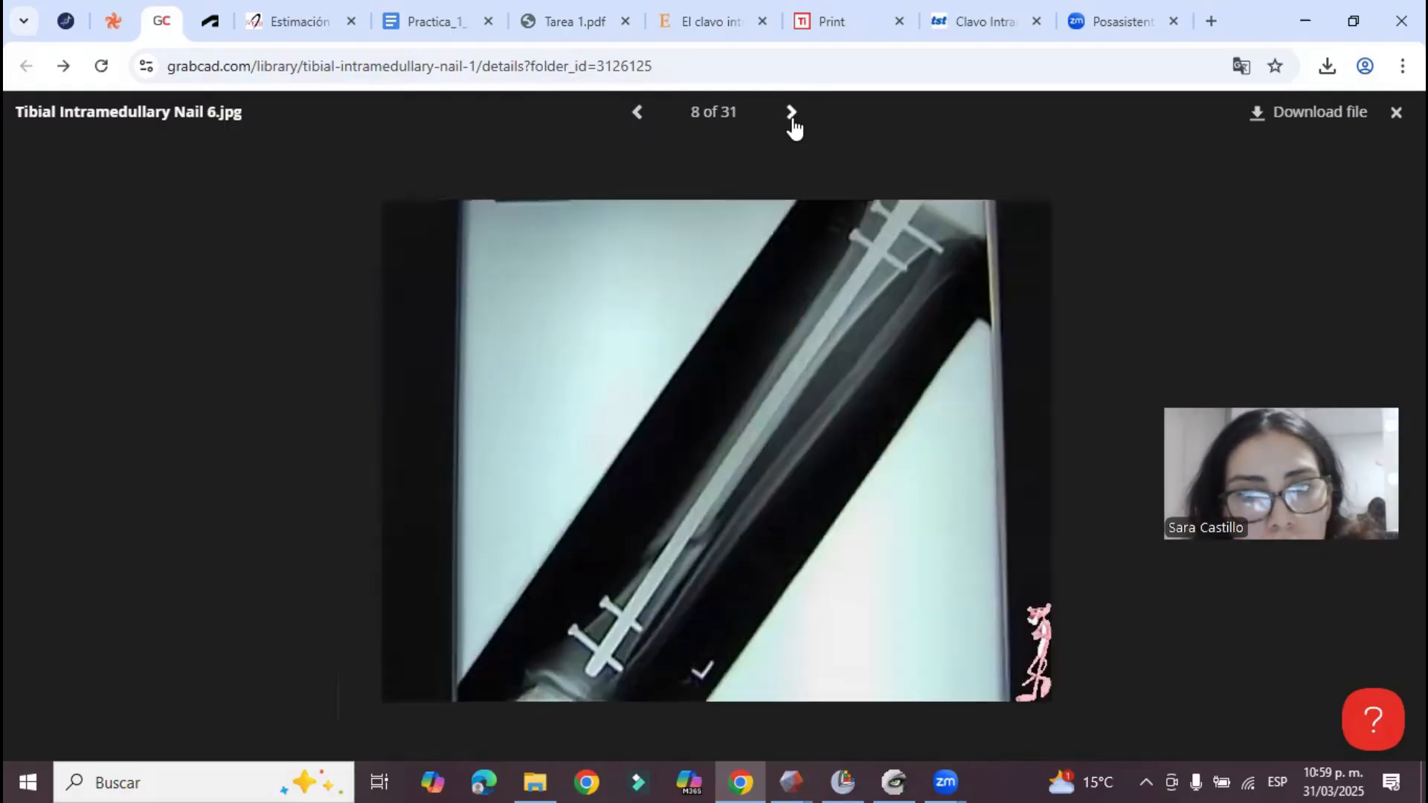
pyautogui.click(641, 107)
pyautogui.click(641, 107)
pyautogui.click(641, 107)
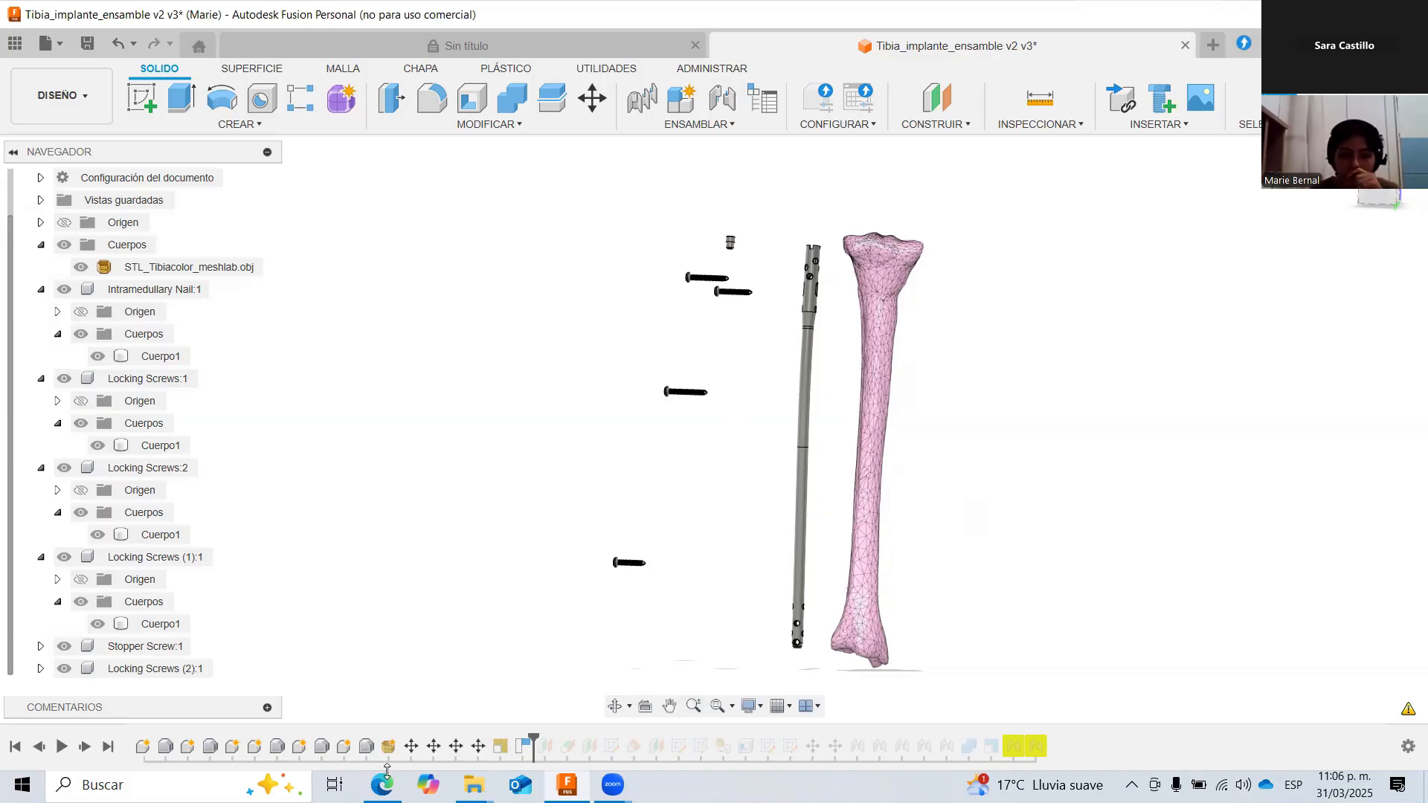
# View the nail X-ray on the GrabCAD page, return to Fusion and select the tibia mesh in the Tibia_implante_ensamble design.
pyautogui.hotkey('alt', 'Tab')
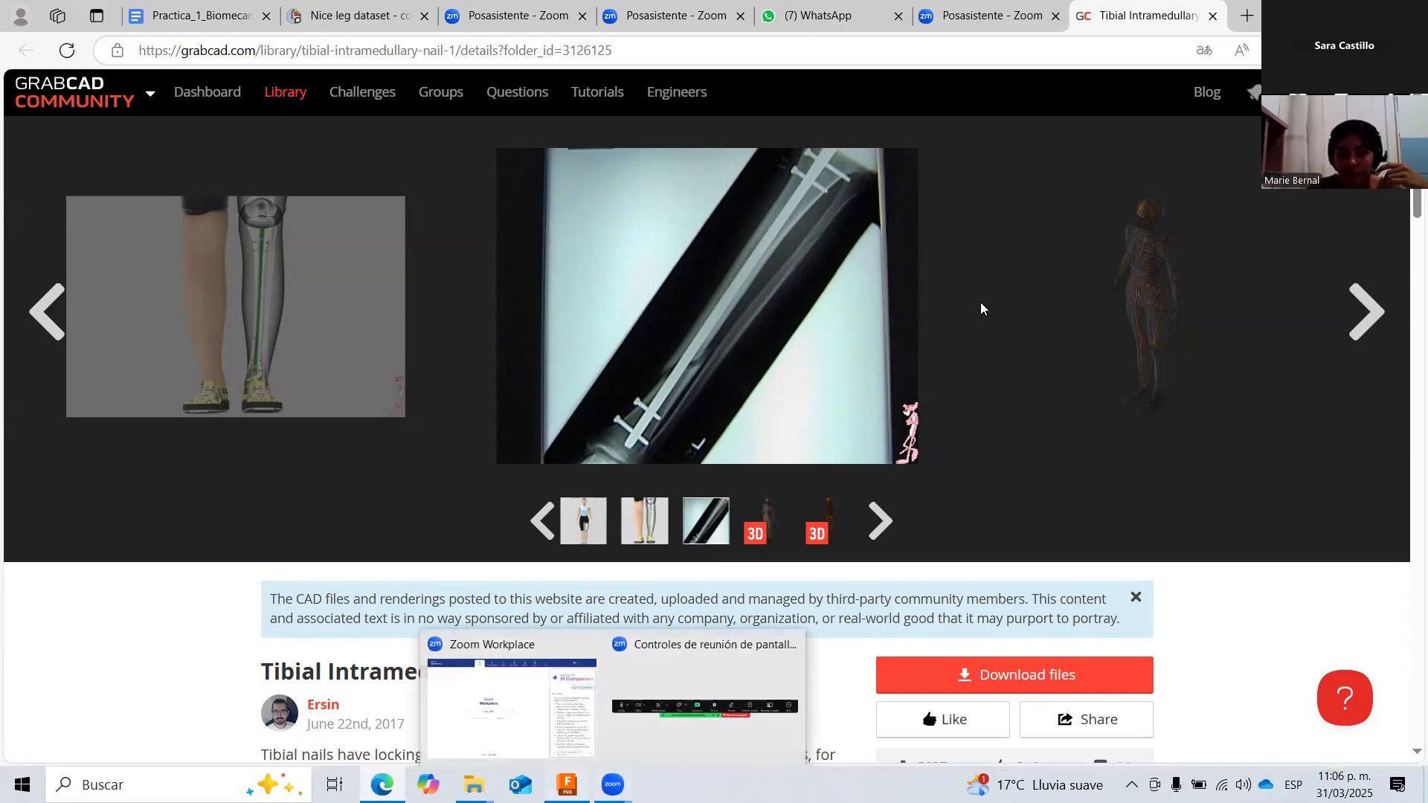
pyautogui.click(566, 784)
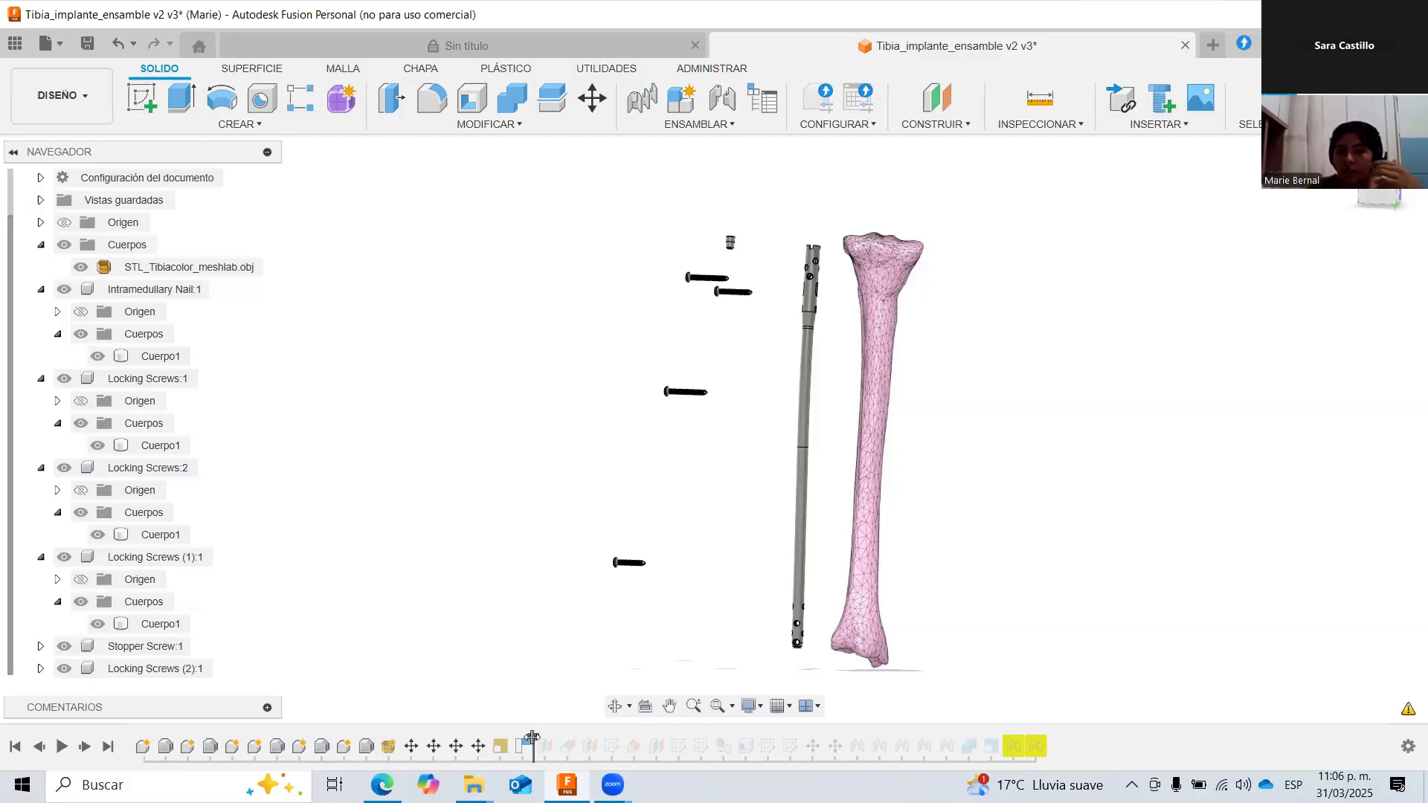
pyautogui.click(858, 610)
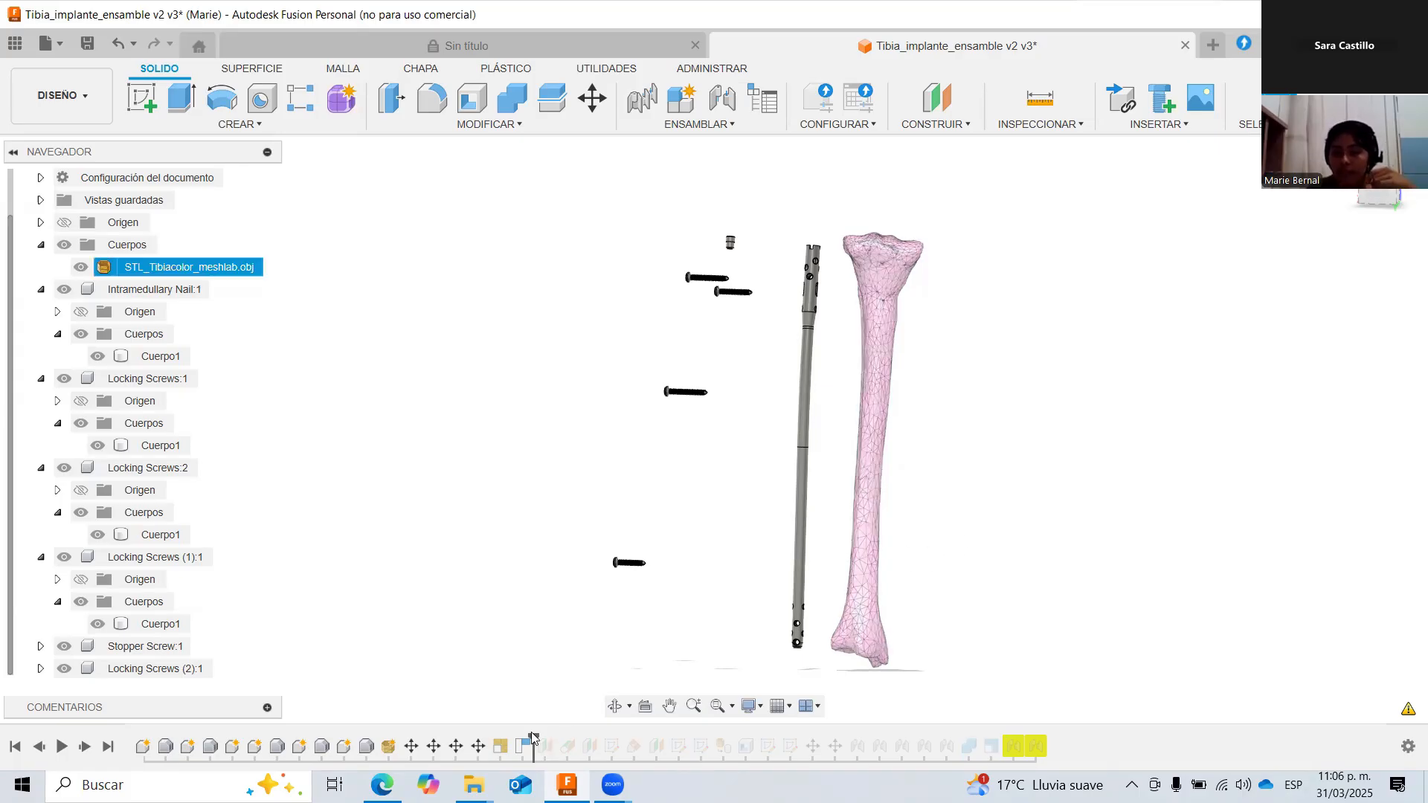
# Advance the design history through the mesh conversion, the sketches and the move features, stopping before the first joint.
pyautogui.moveTo(534, 737); pyautogui.dragTo(712, 749)
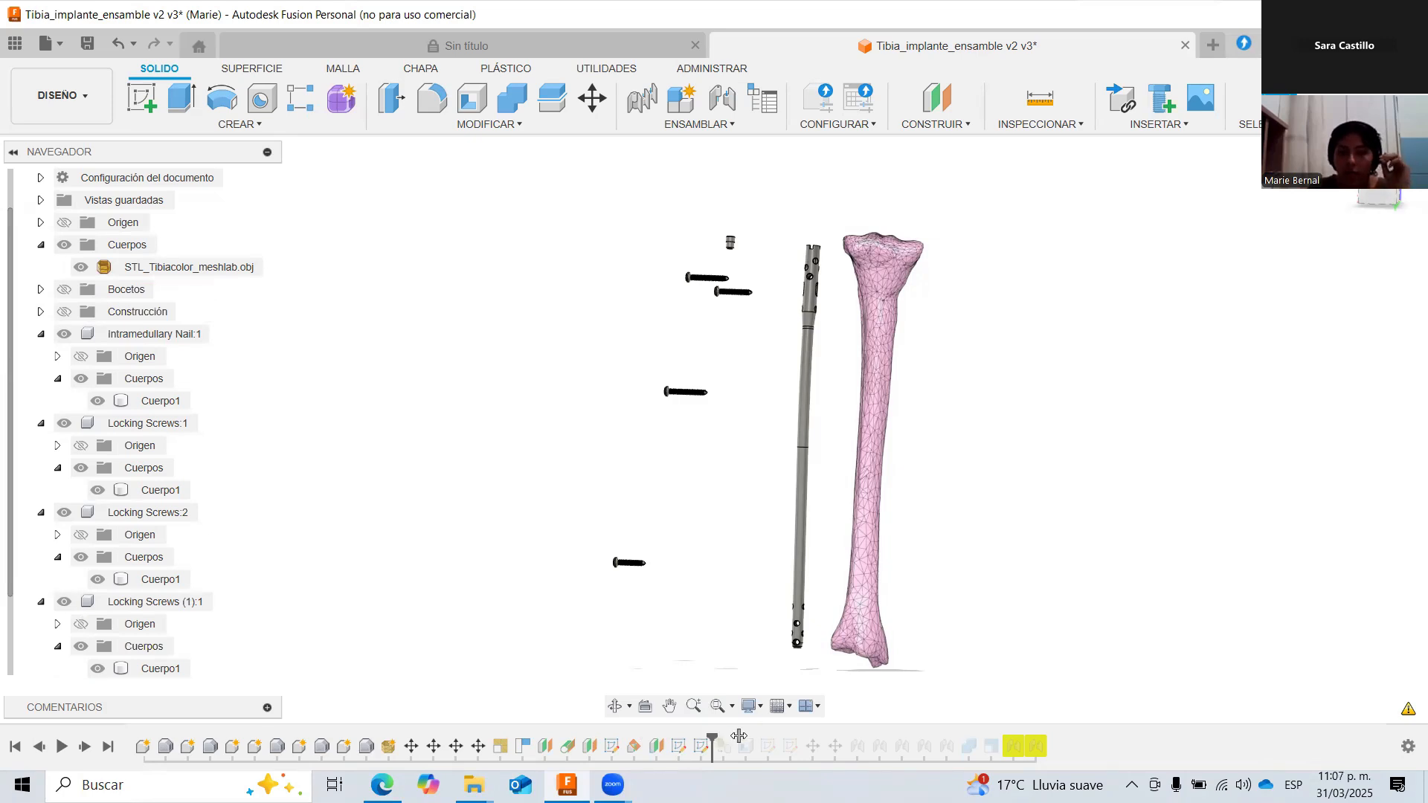
pyautogui.moveTo(711, 746); pyautogui.dragTo(734, 745)
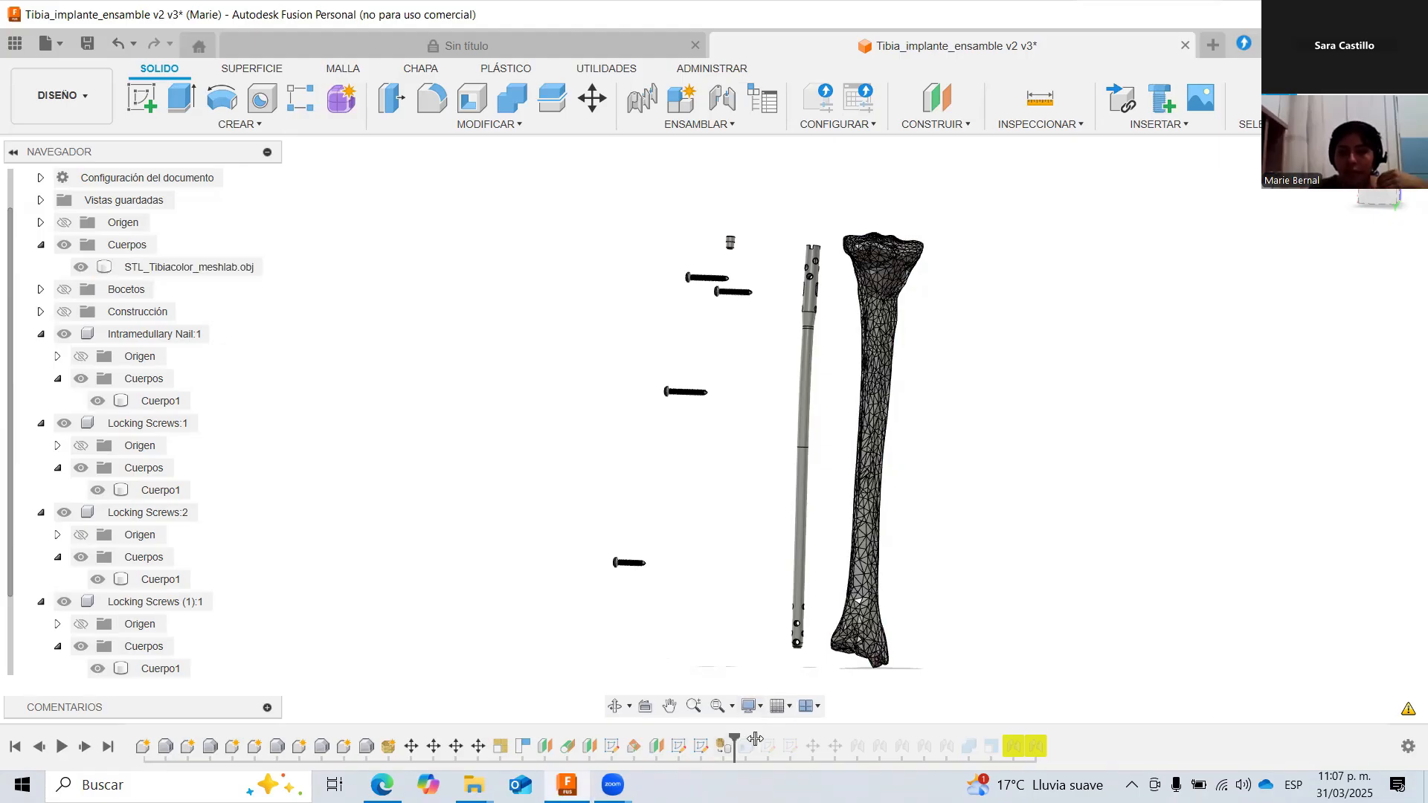
pyautogui.moveTo(754, 739); pyautogui.dragTo(755, 738)
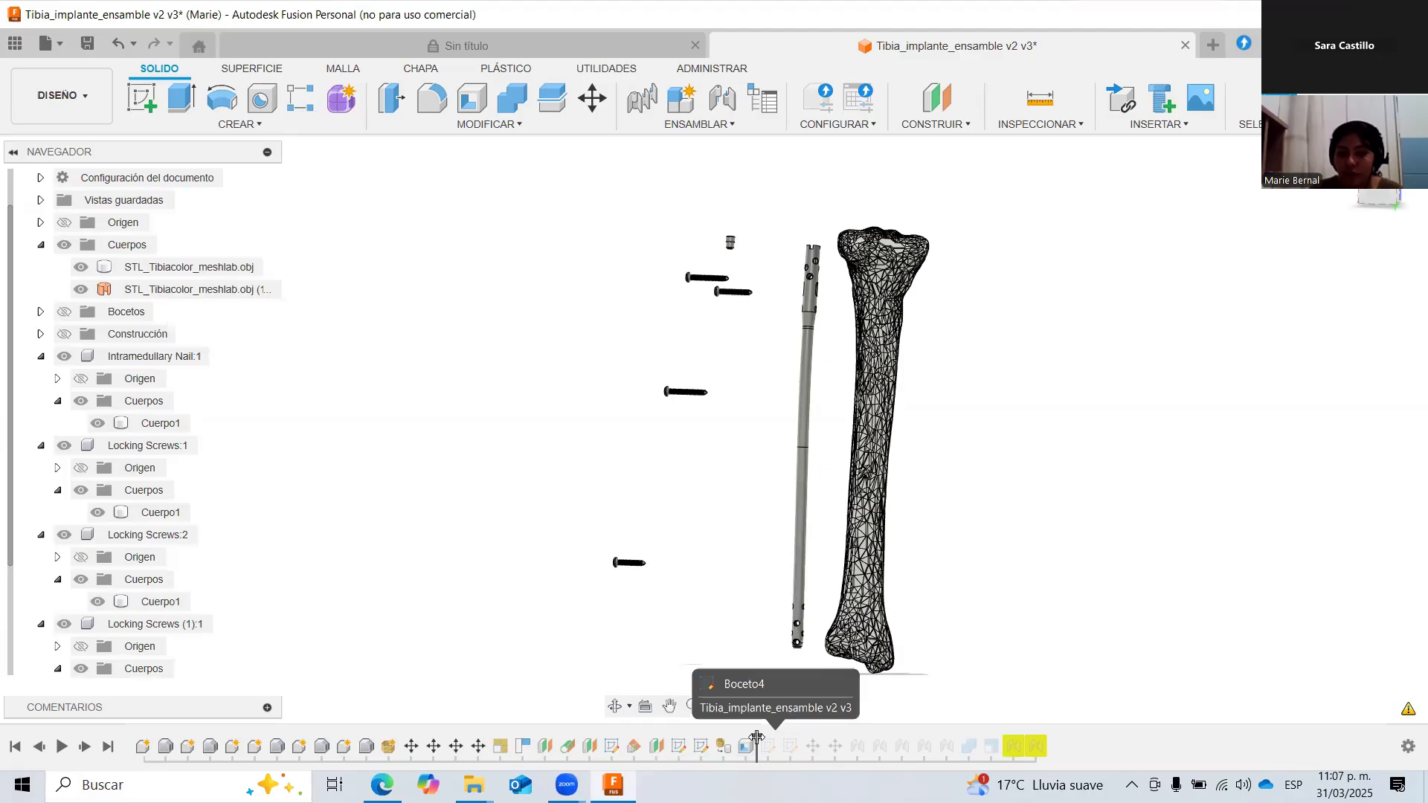
pyautogui.moveTo(757, 737); pyautogui.dragTo(845, 737)
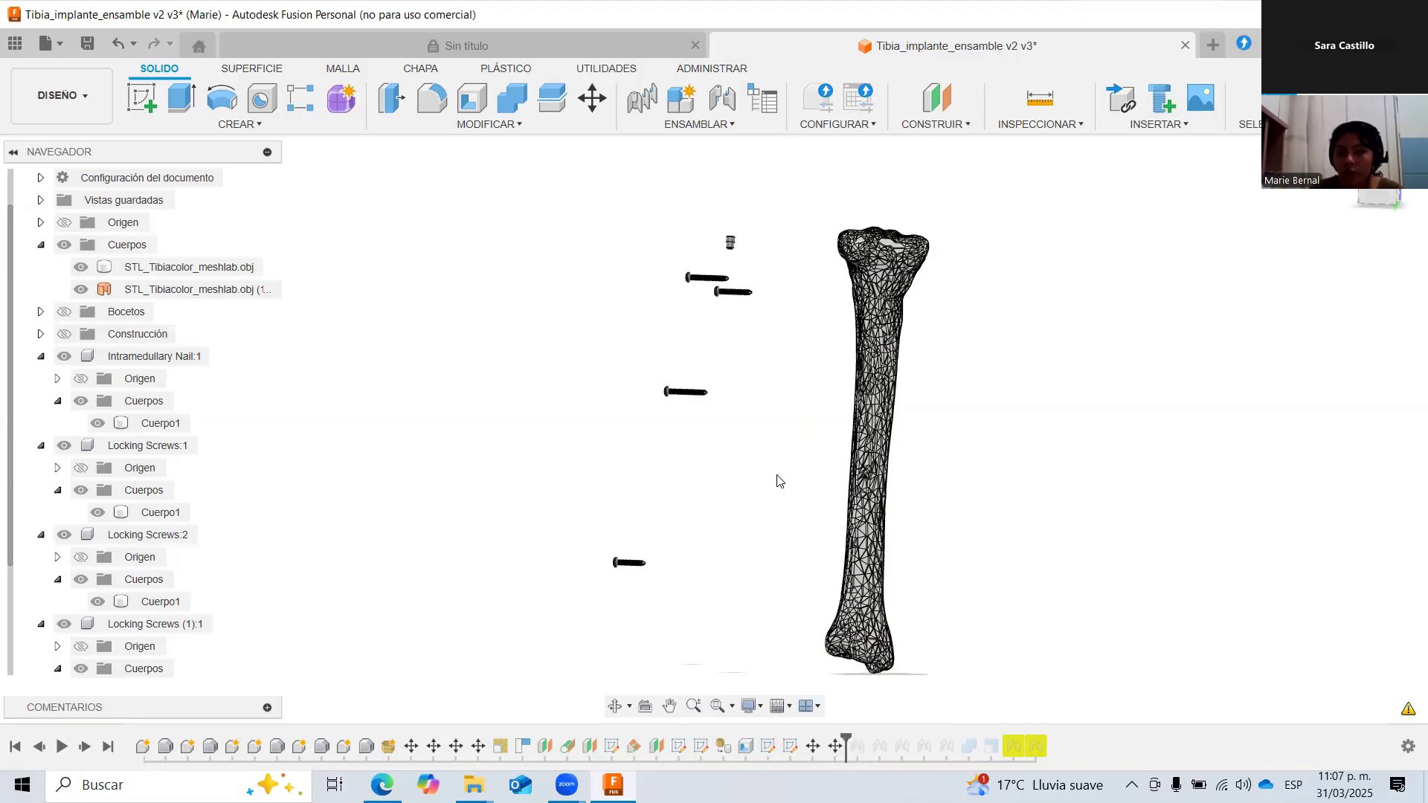
# Point out the Unión assembly command and examine the head of the Locking Screws:2 screw up close.
pyautogui.click(732, 124)
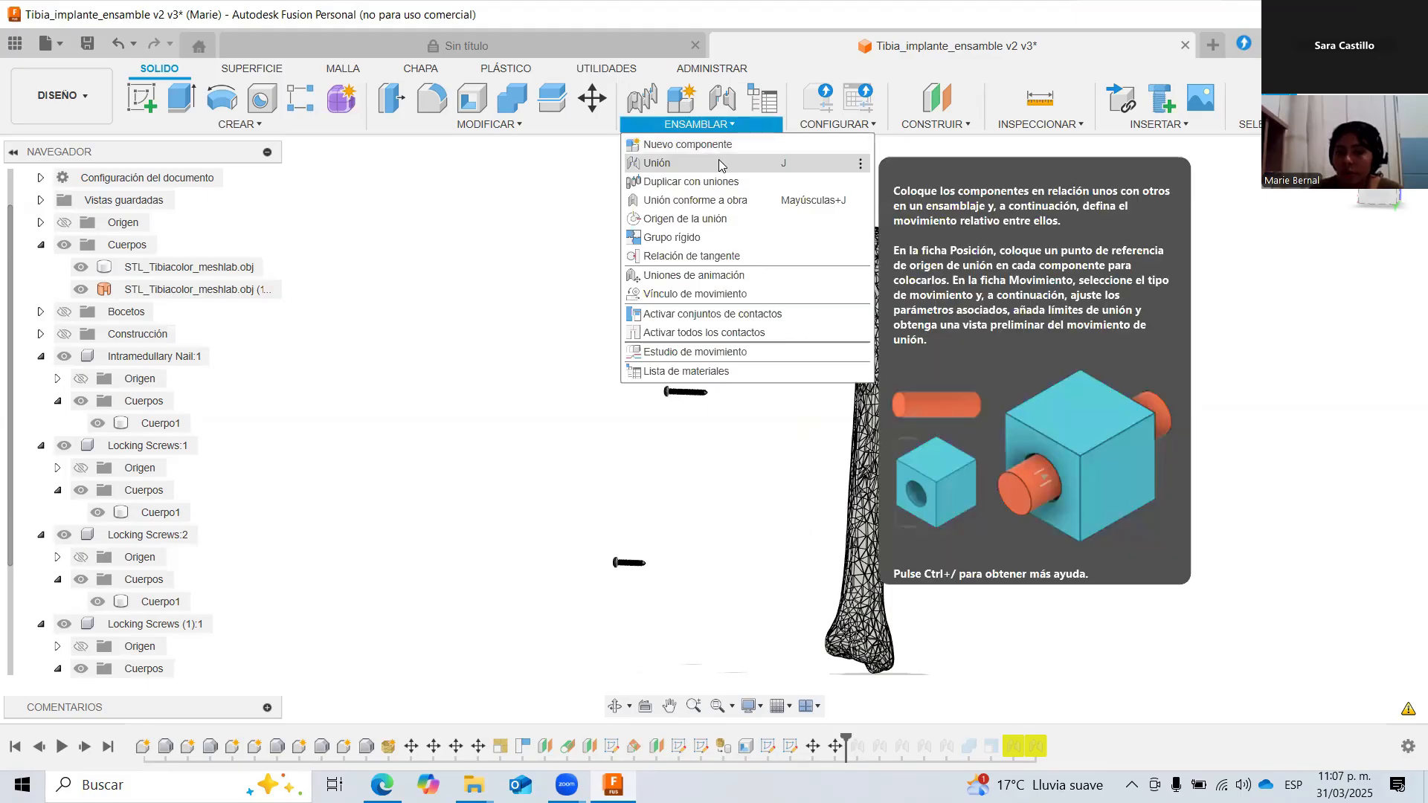
pyautogui.scroll(-2, 653, 405)
pyautogui.scroll(4, 669, 409)
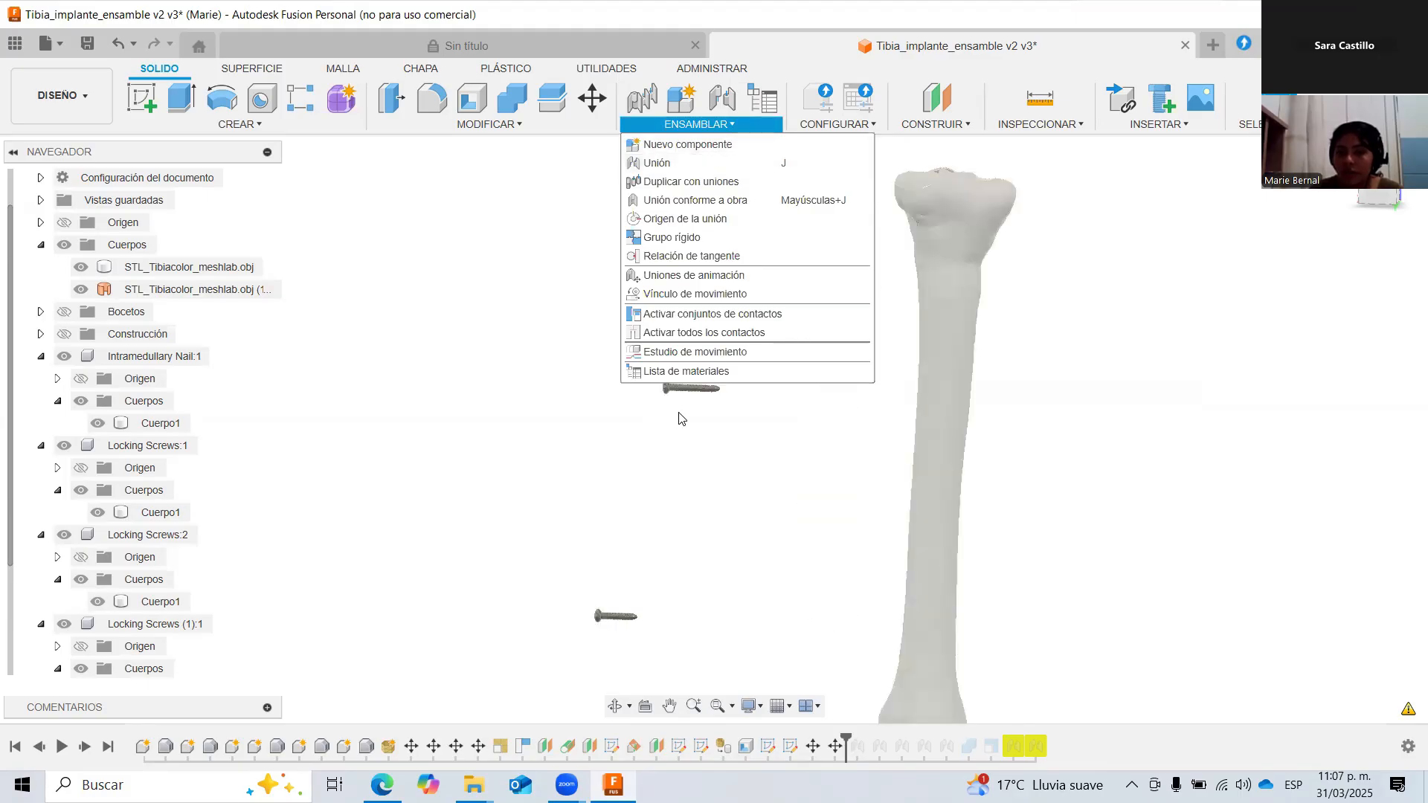
pyautogui.click(655, 391)
pyautogui.click(654, 368)
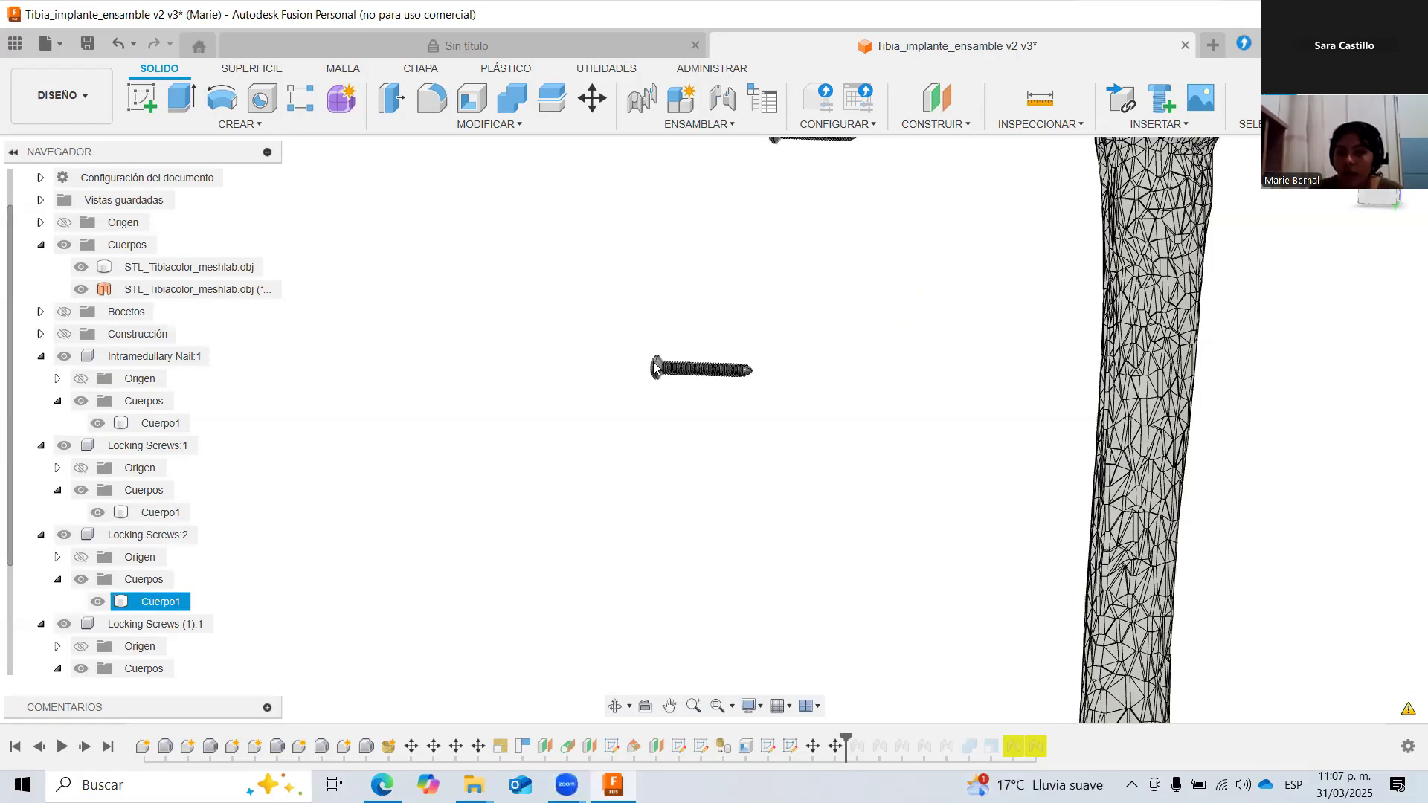
pyautogui.scroll(5, 654, 368)
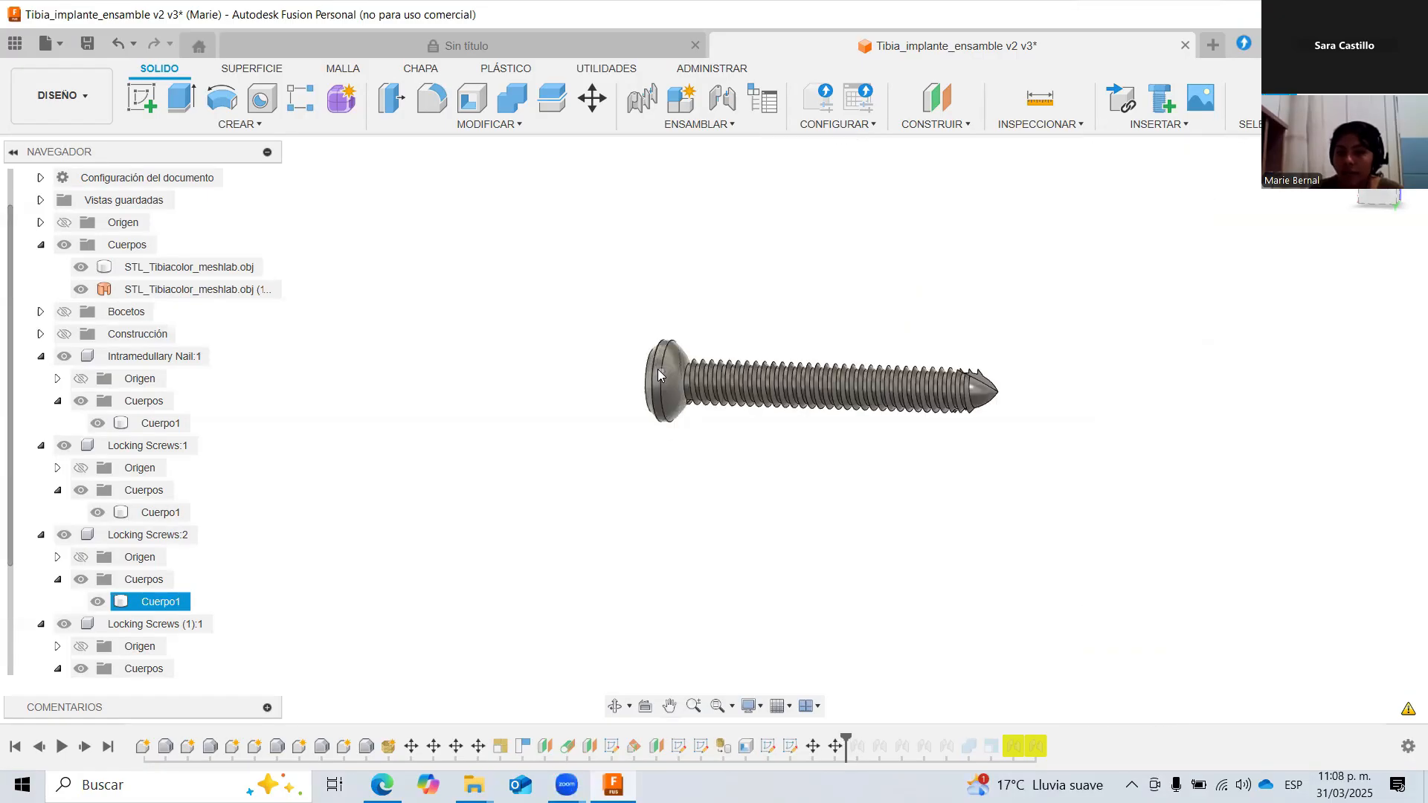
pyautogui.scroll(2, 658, 370)
pyautogui.scroll(-4, 658, 395)
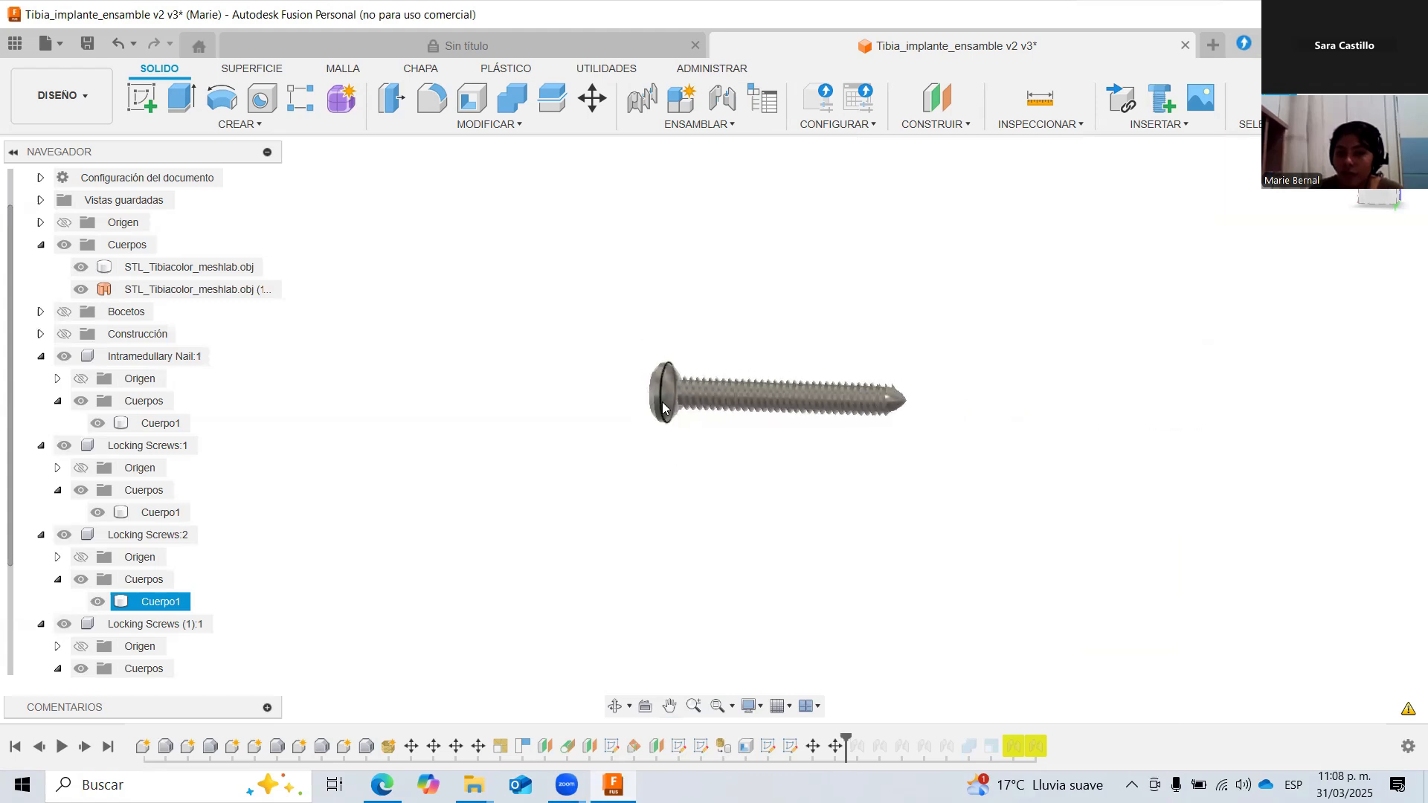
pyautogui.scroll(-7, 1087, 472)
# Hide both STL_Tibiacolor_meshlab.obj tibia bodies to expose the intramedullary nail.
pyautogui.moveTo(1113, 450); pyautogui.dragTo(817, 530, button='middle')
pyautogui.click(81, 291)
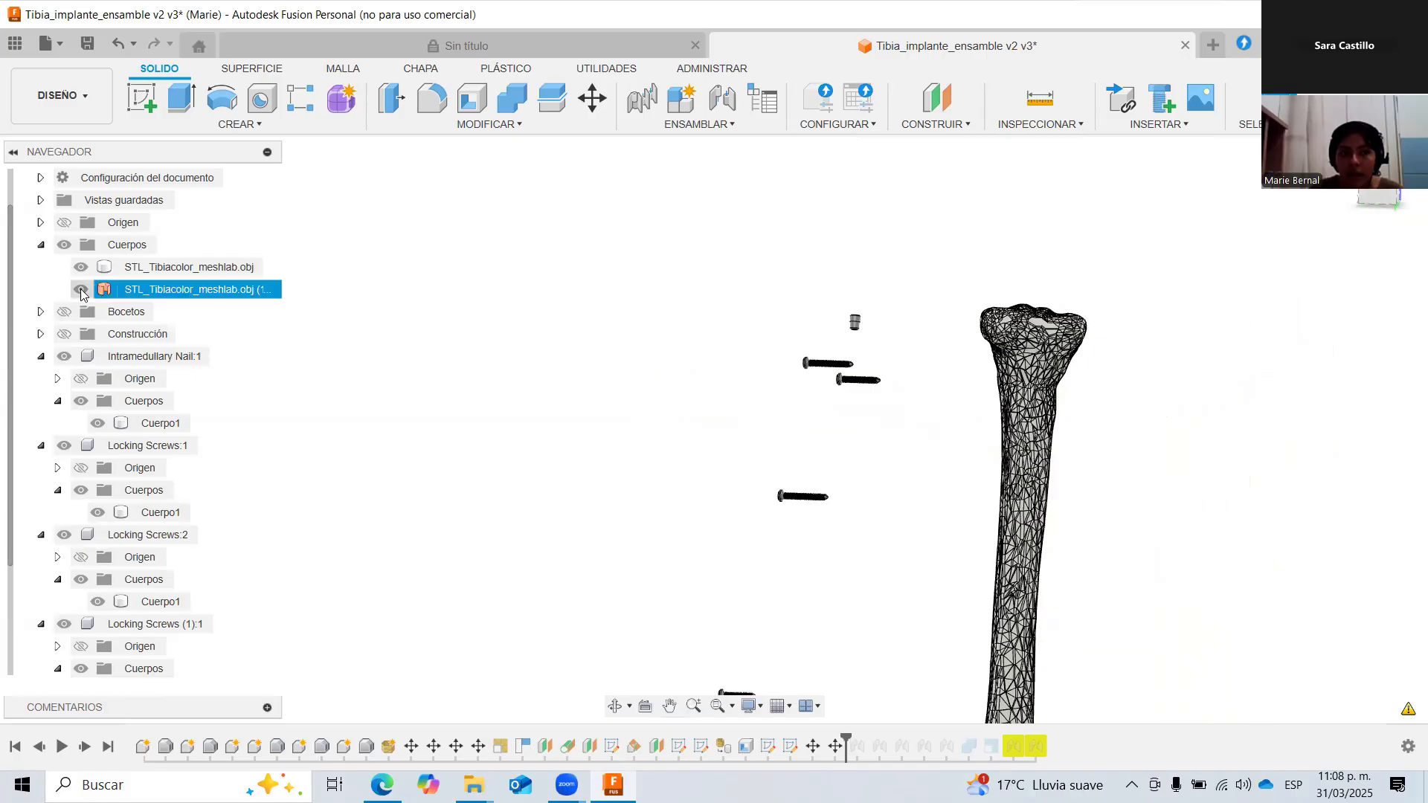
pyautogui.click(82, 290)
pyautogui.click(82, 270)
pyautogui.click(82, 269)
# Examine the locking screw holes at the upper end of the intramedullary nail.
pyautogui.scroll(3, 999, 370)
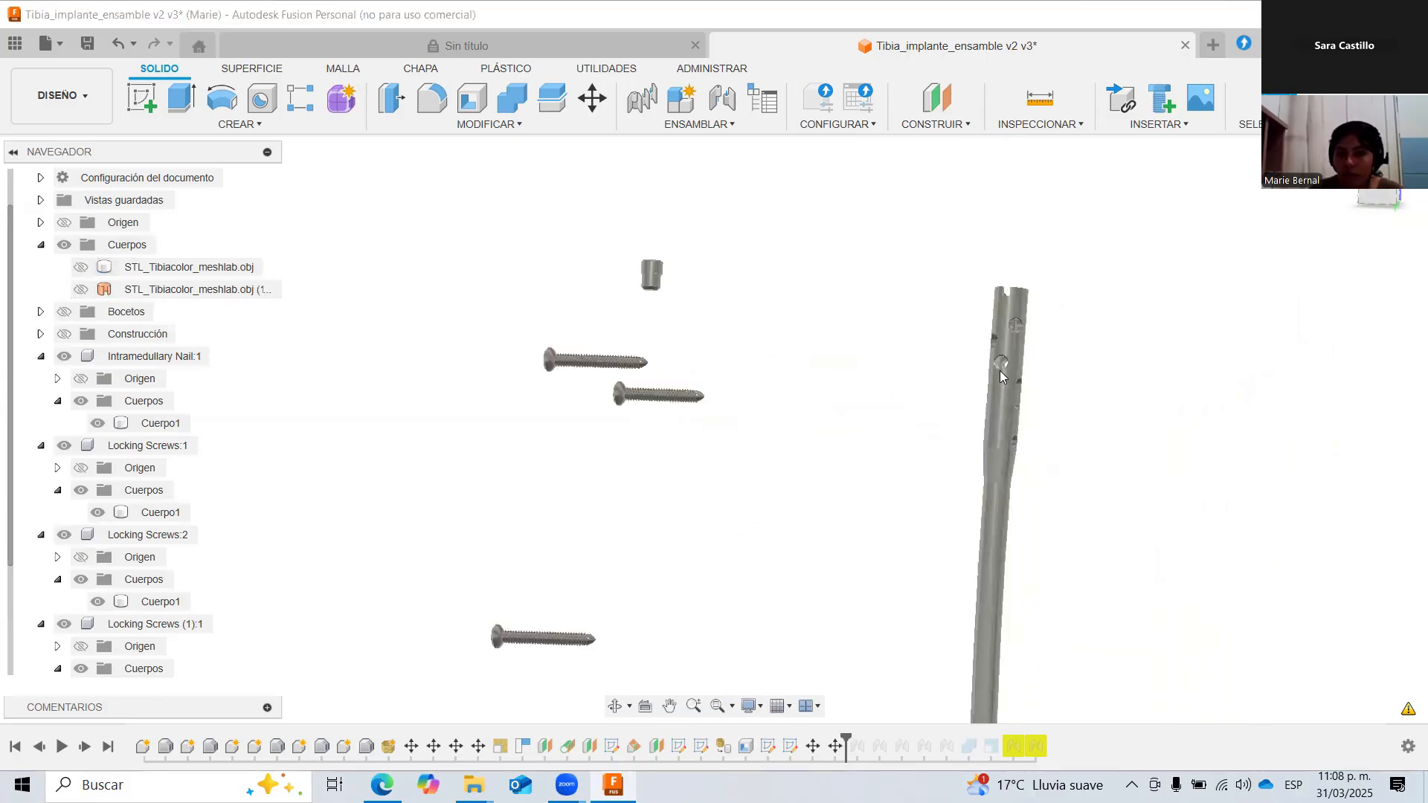
pyautogui.click(995, 370)
pyautogui.scroll(6, 995, 368)
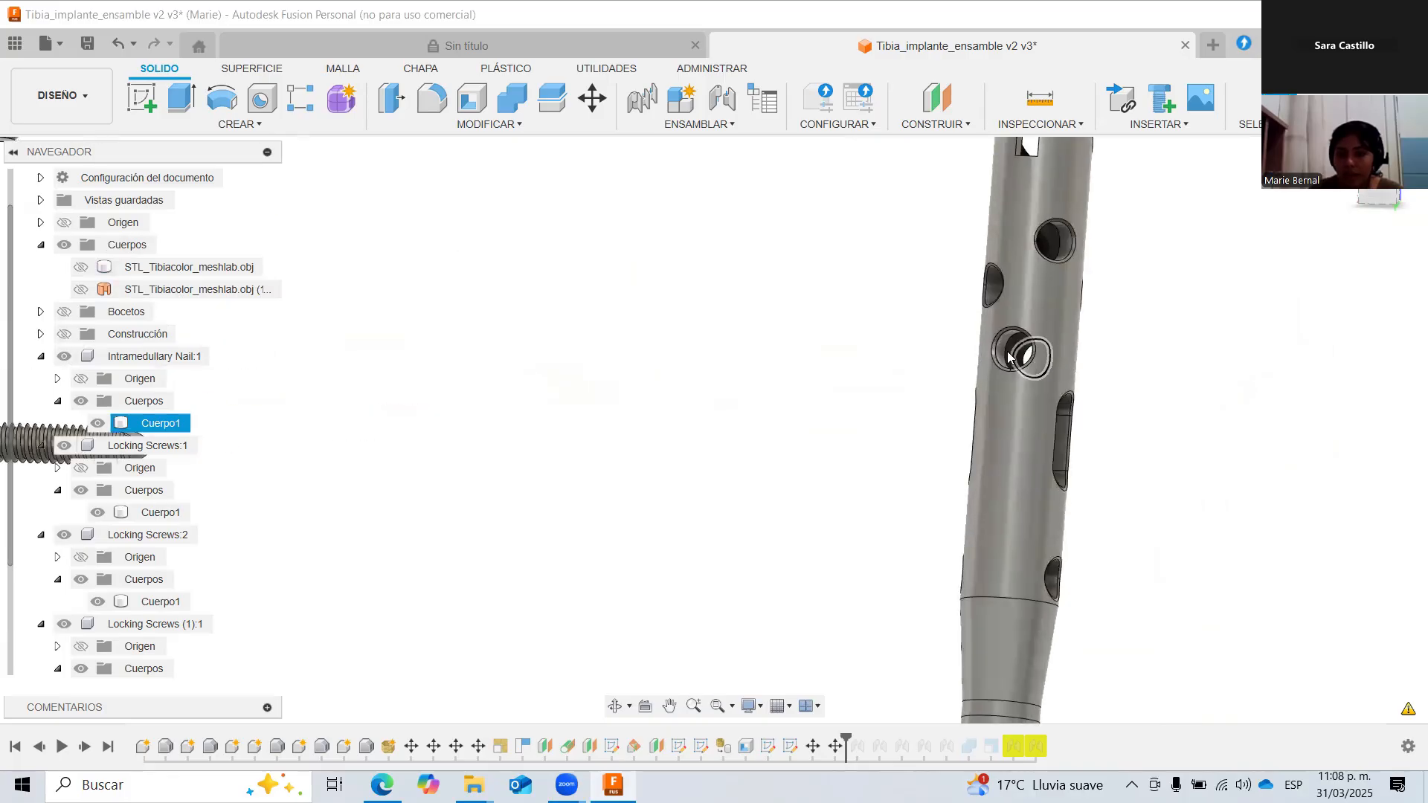
pyautogui.click(1105, 402)
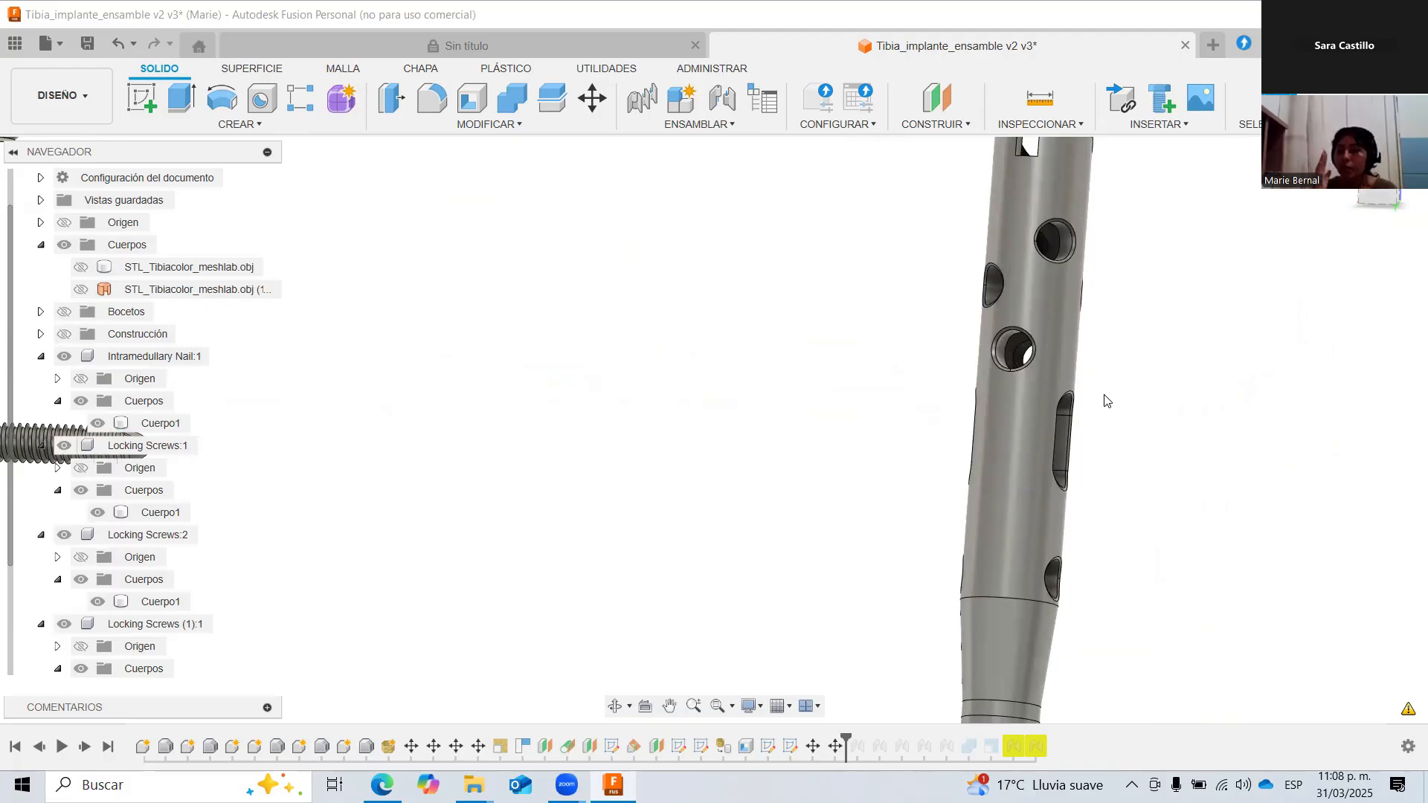
pyautogui.scroll(-10, 1128, 596)
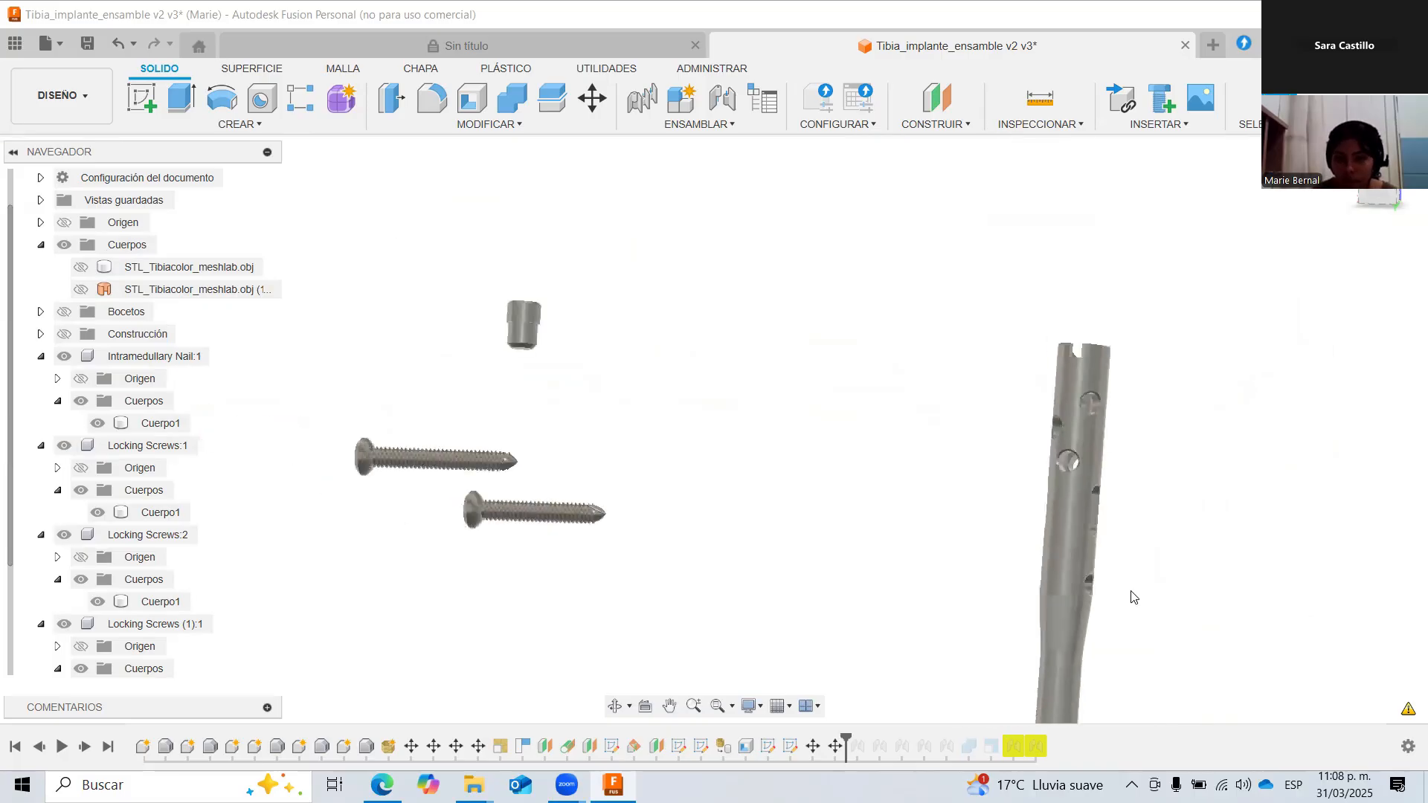
pyautogui.moveTo(1137, 547); pyautogui.dragTo(966, 334, button='middle')
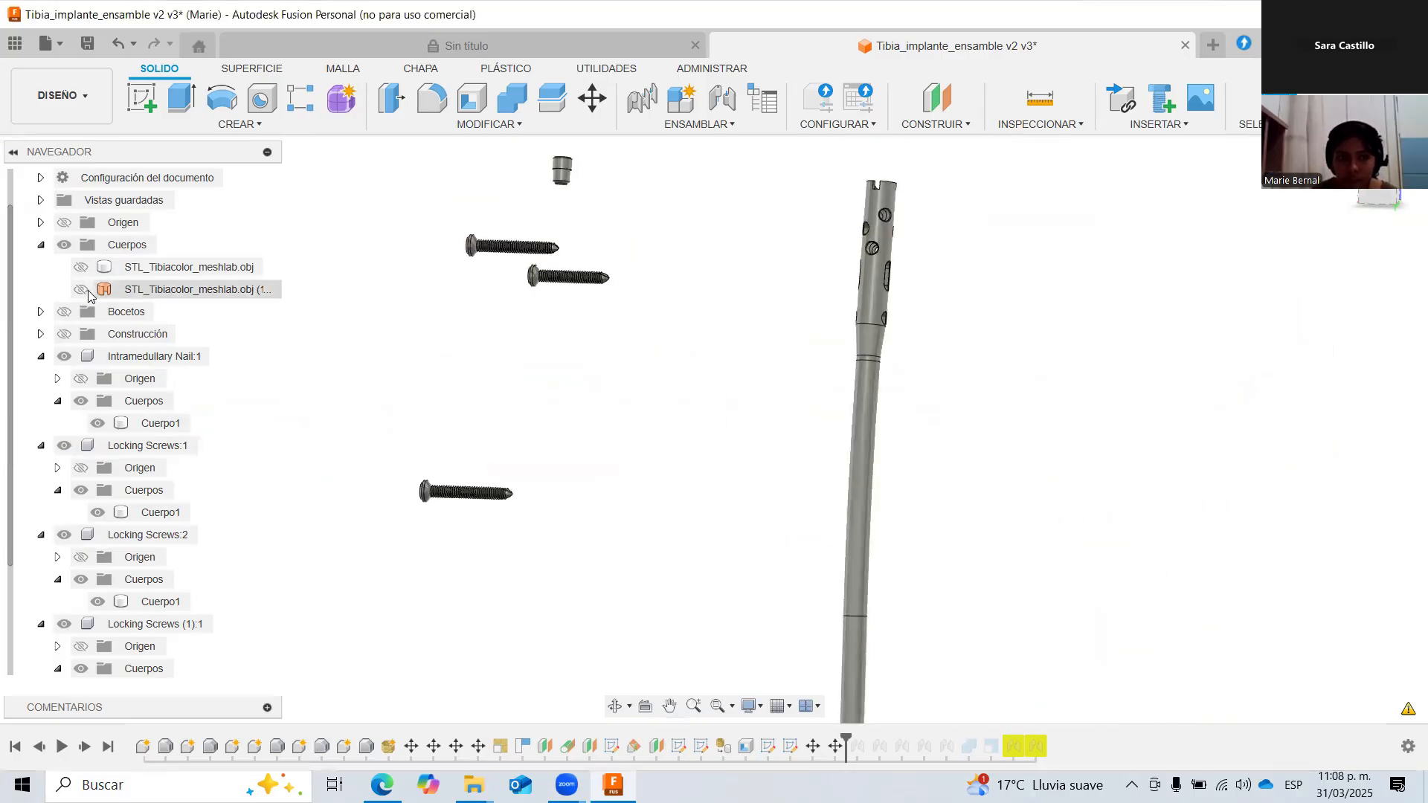
# Show the tibia mesh body again and advance the design history through the screw joints, stopping before Combinar1.
pyautogui.click(82, 289)
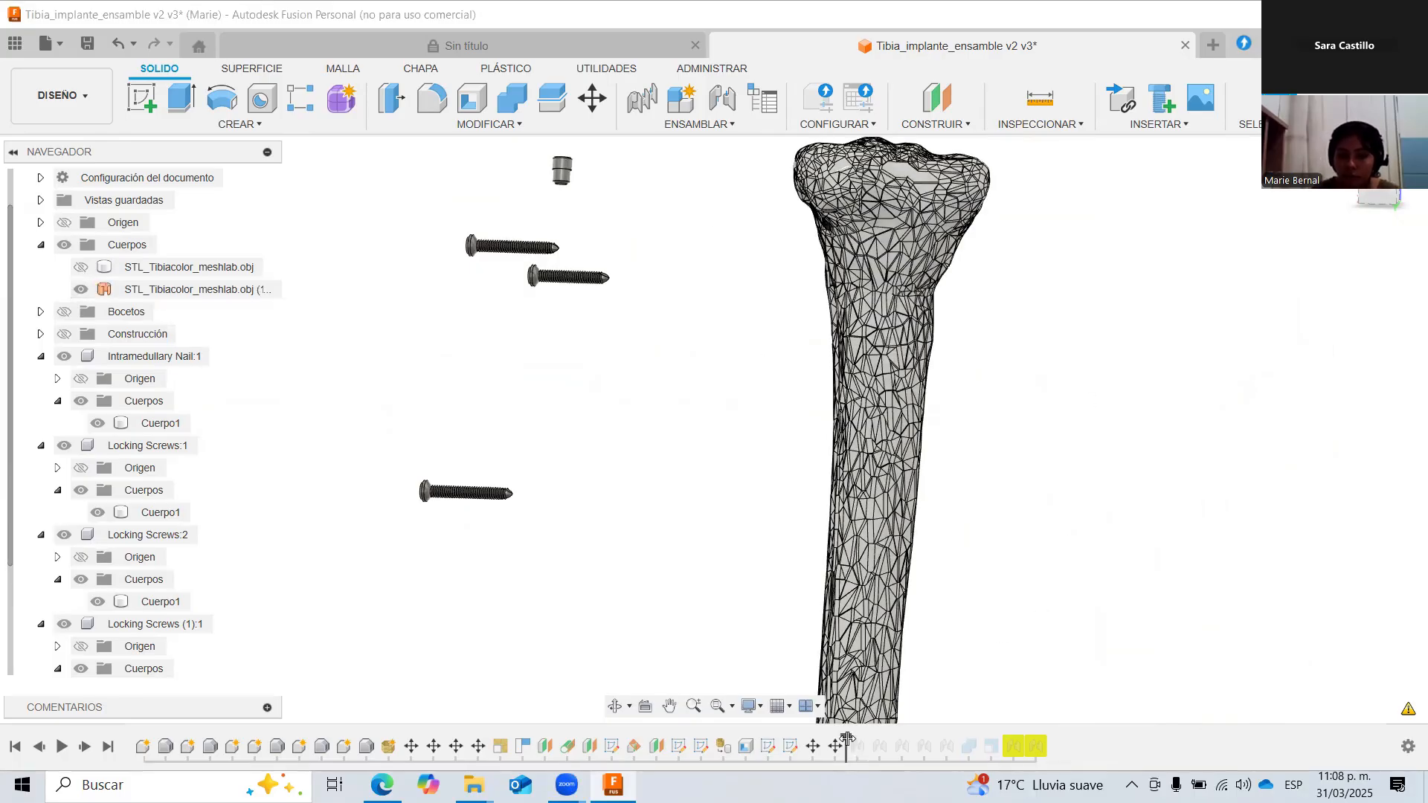
pyautogui.moveTo(847, 740); pyautogui.dragTo(958, 738)
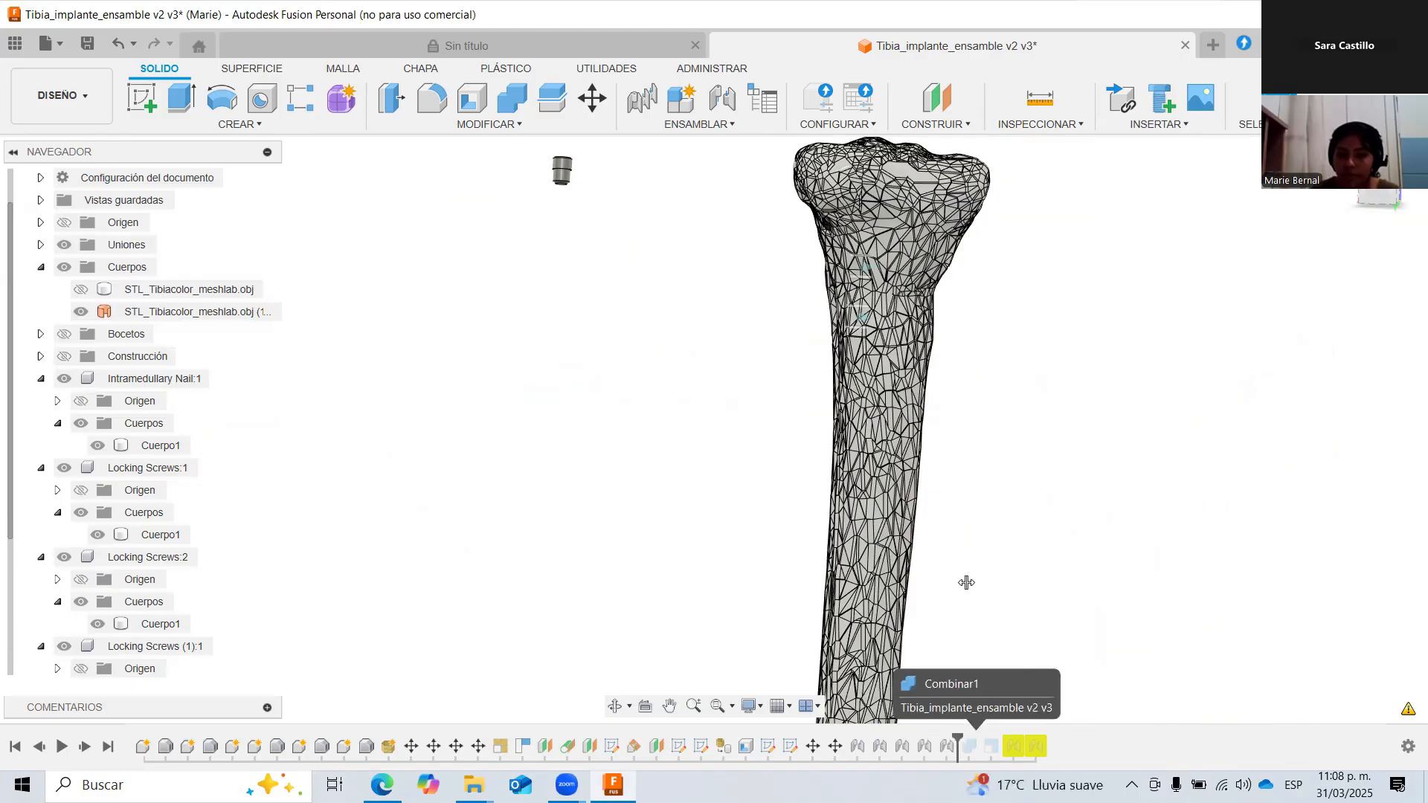
pyautogui.scroll(-2, 991, 621)
pyautogui.scroll(-2, 905, 440)
pyautogui.moveTo(991, 622); pyautogui.dragTo(890, 440, button='middle')
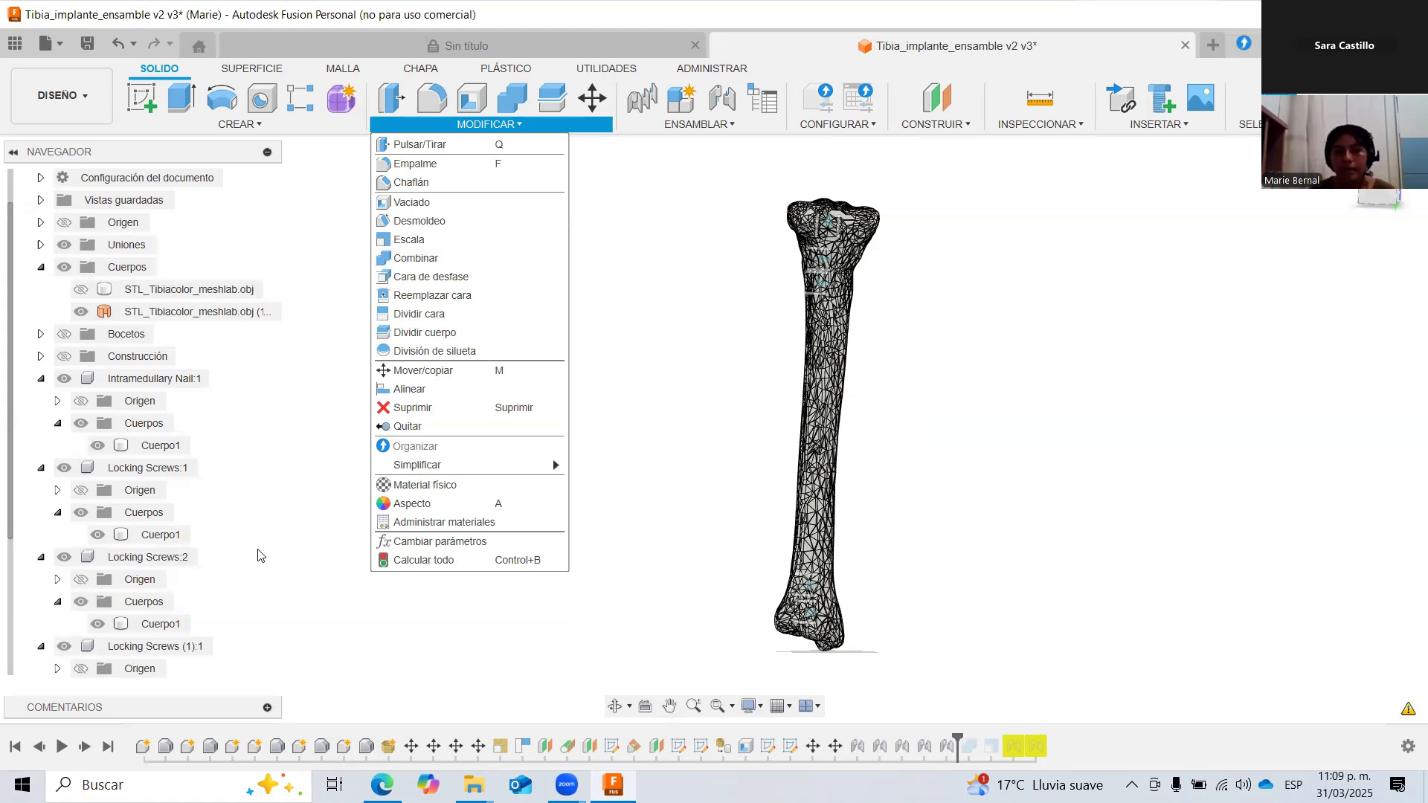
# Advance the design history through Combinar1 and the last two joints to its end.
pyautogui.click(831, 258)
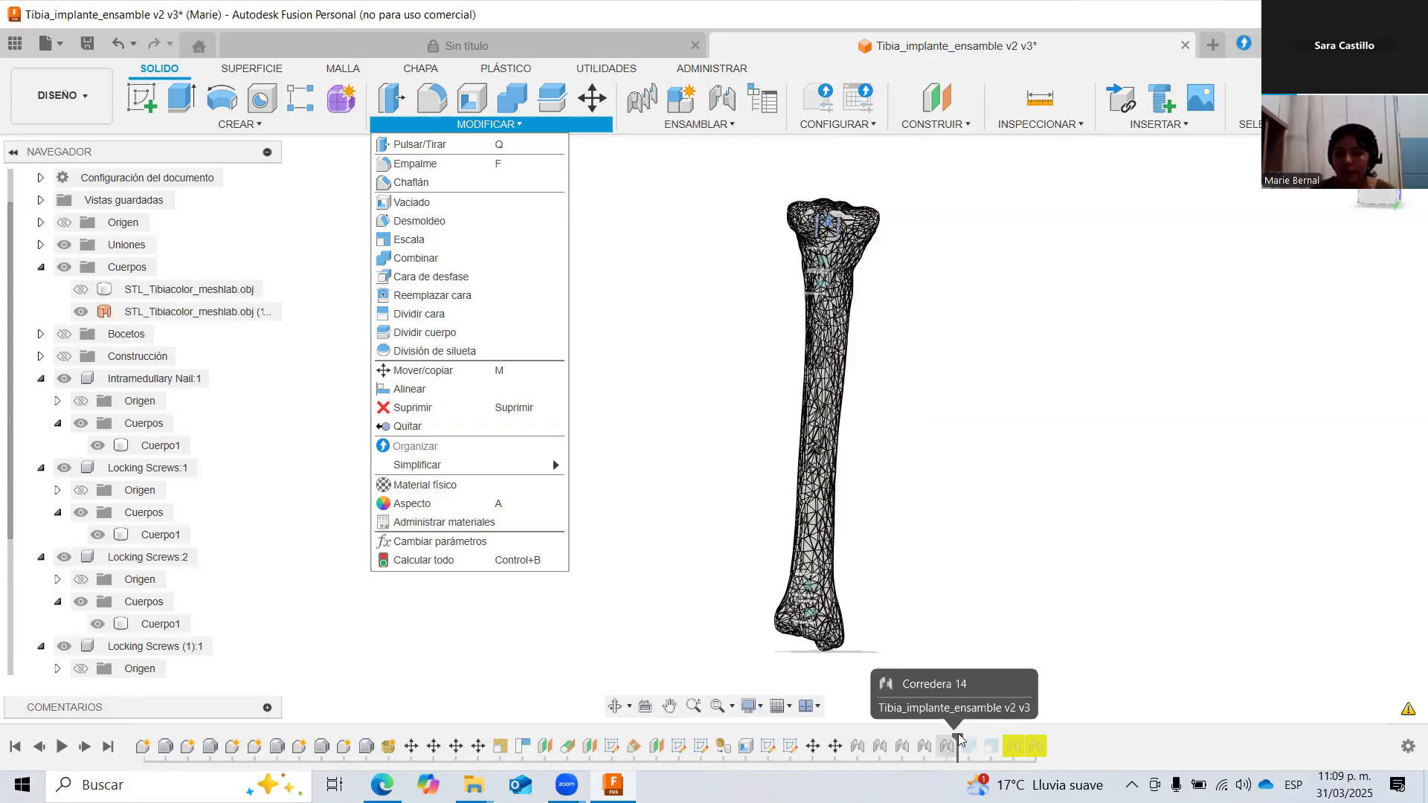
pyautogui.moveTo(956, 737); pyautogui.dragTo(985, 739)
pyautogui.moveTo(1090, 765); pyautogui.dragTo(1131, 712)
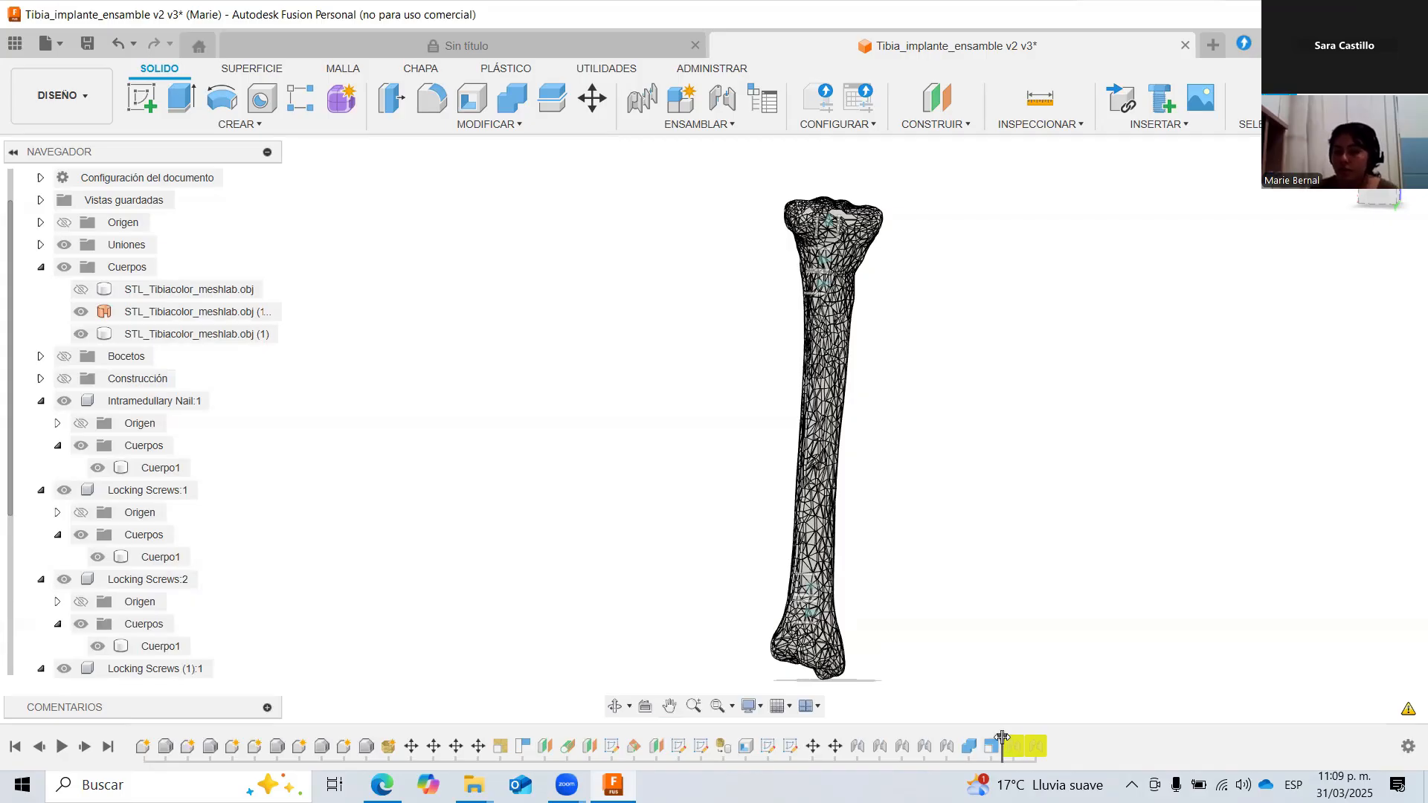
pyautogui.moveTo(1002, 739); pyautogui.dragTo(1022, 740)
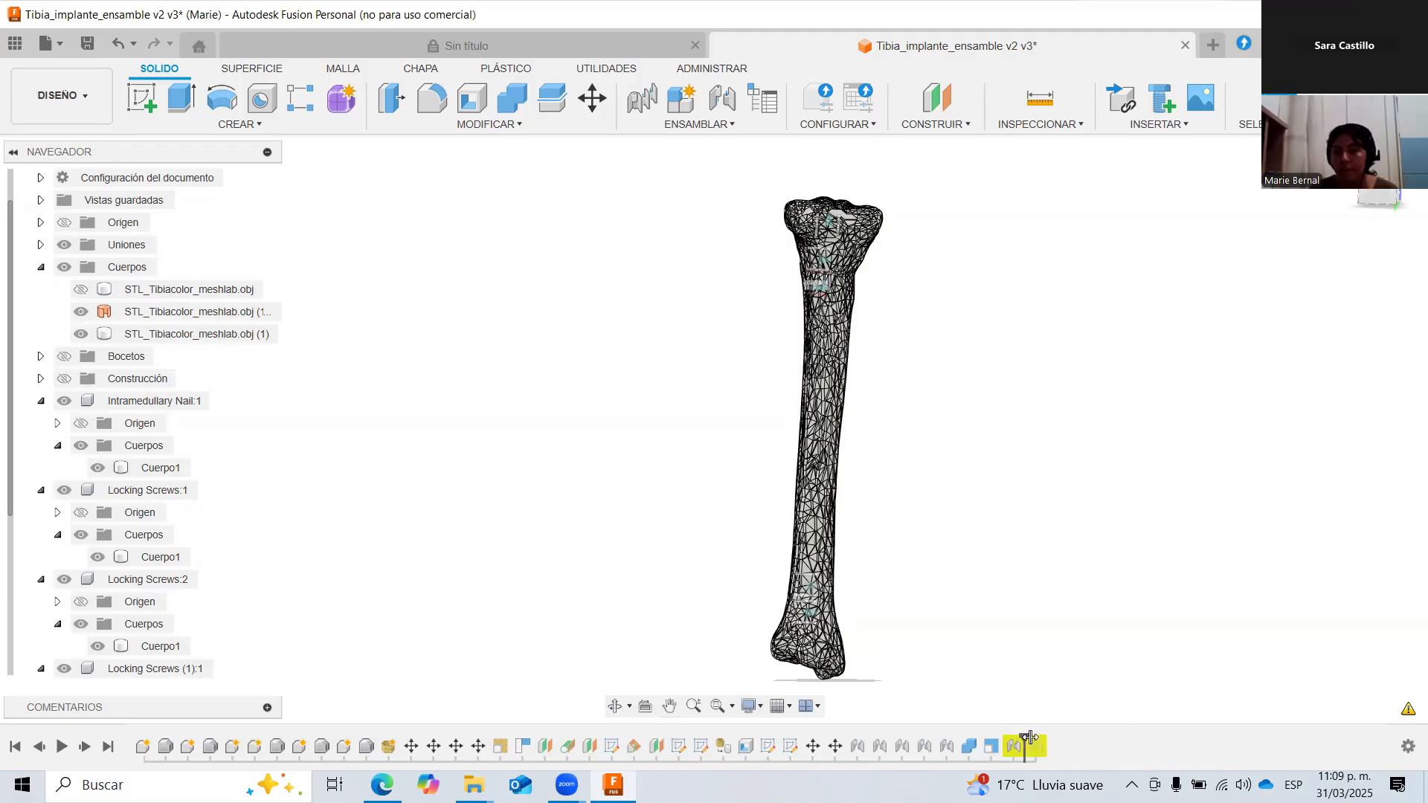
pyautogui.moveTo(1024, 741); pyautogui.dragTo(1045, 741)
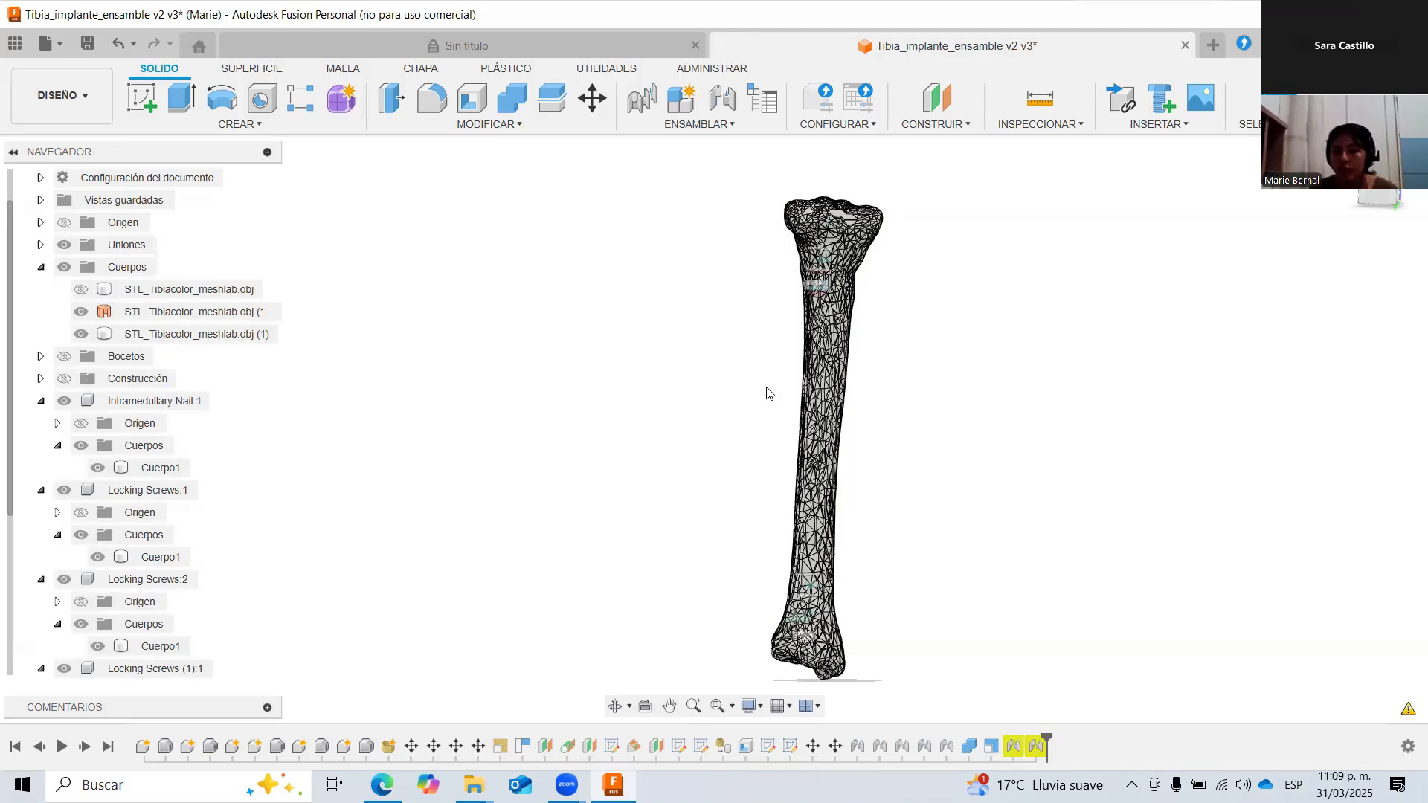
# Switch the tibia assembly from the Design workspace to the Render workspace.
pyautogui.click(88, 99)
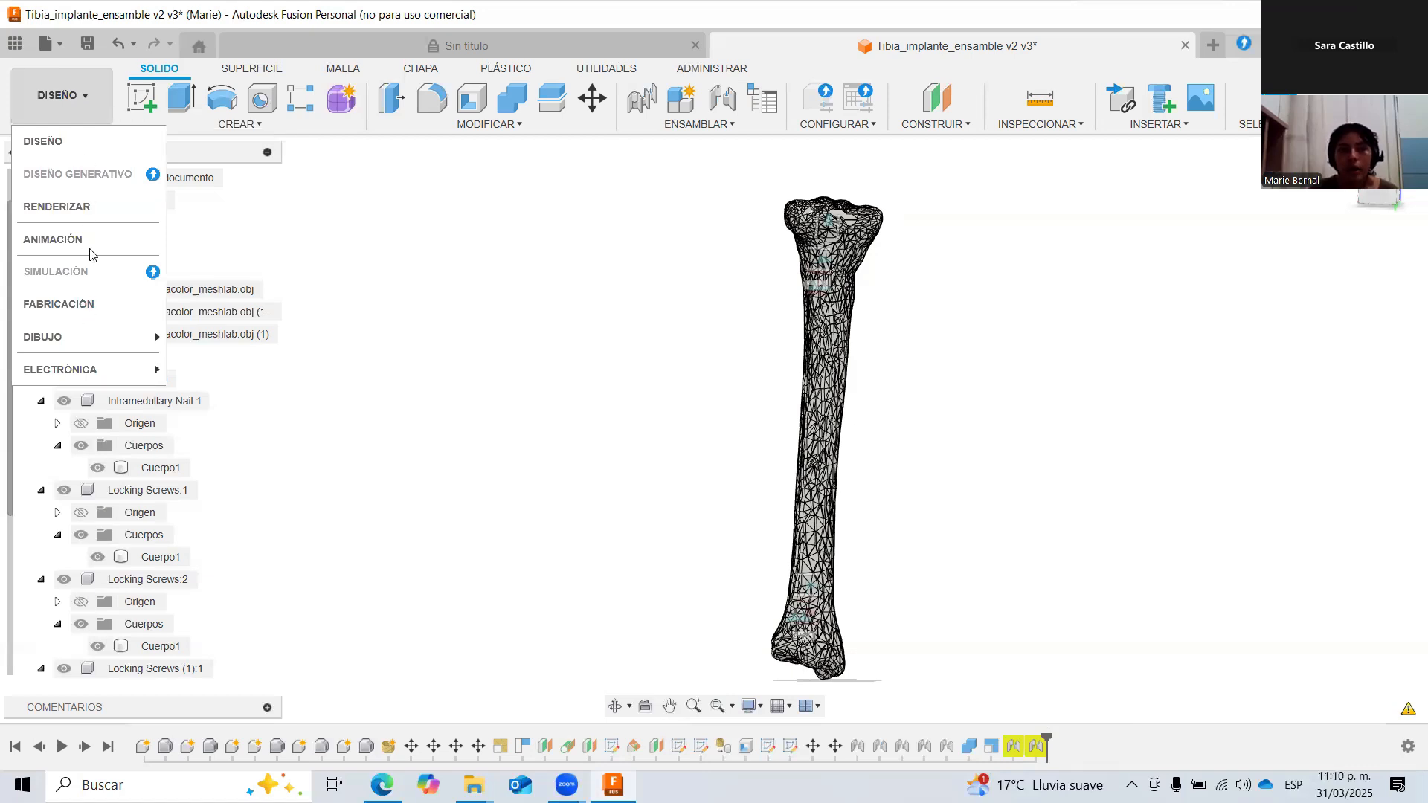
pyautogui.click(97, 143)
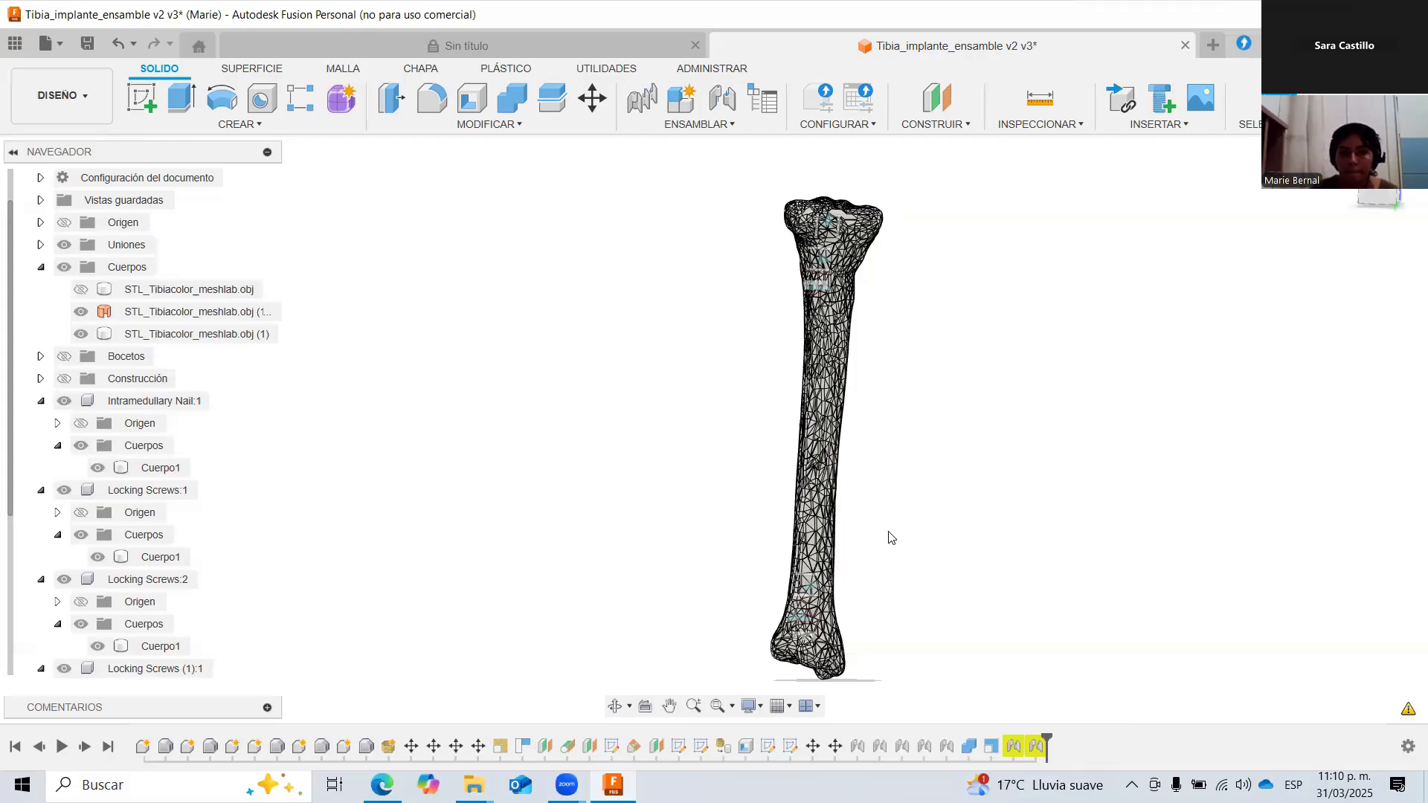
pyautogui.click(82, 104)
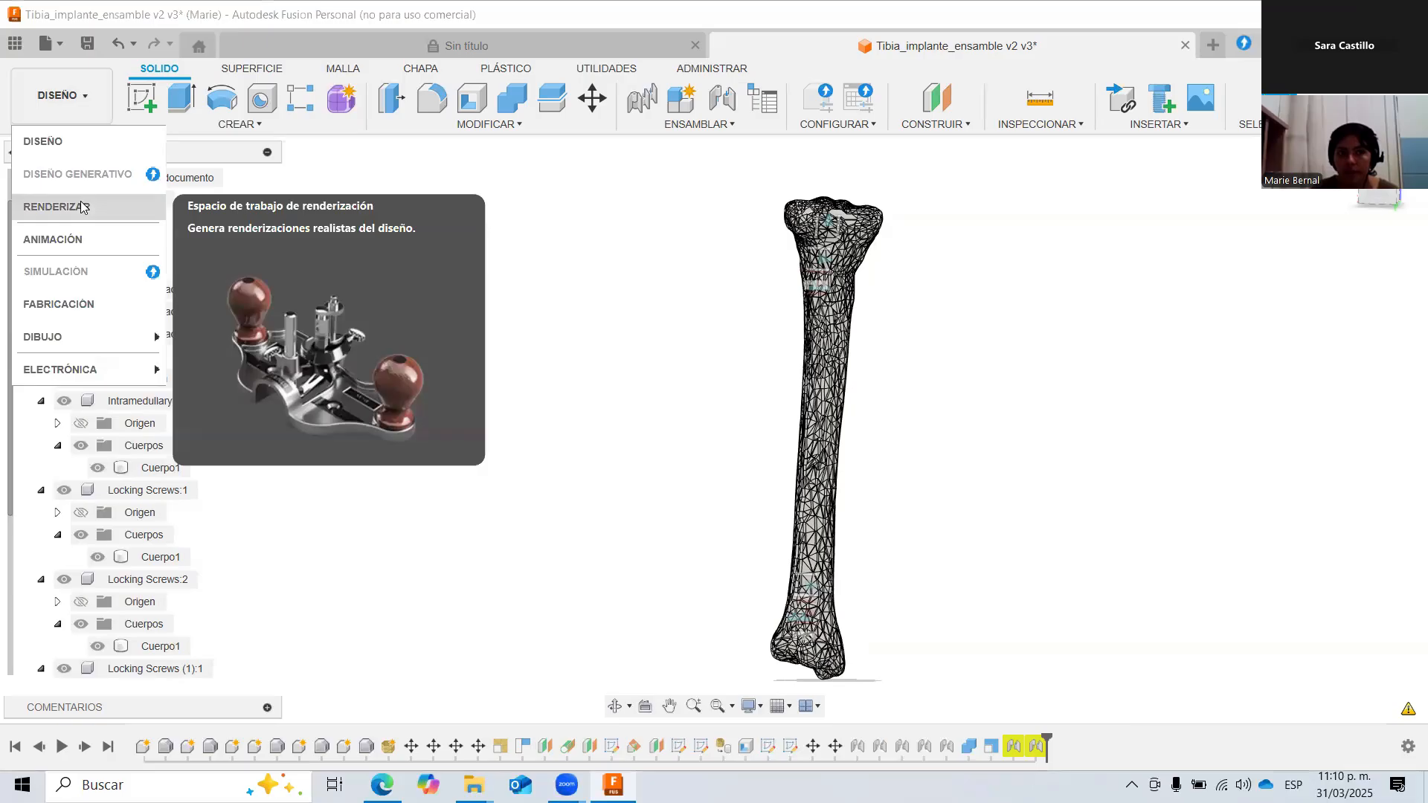
pyautogui.click(80, 202)
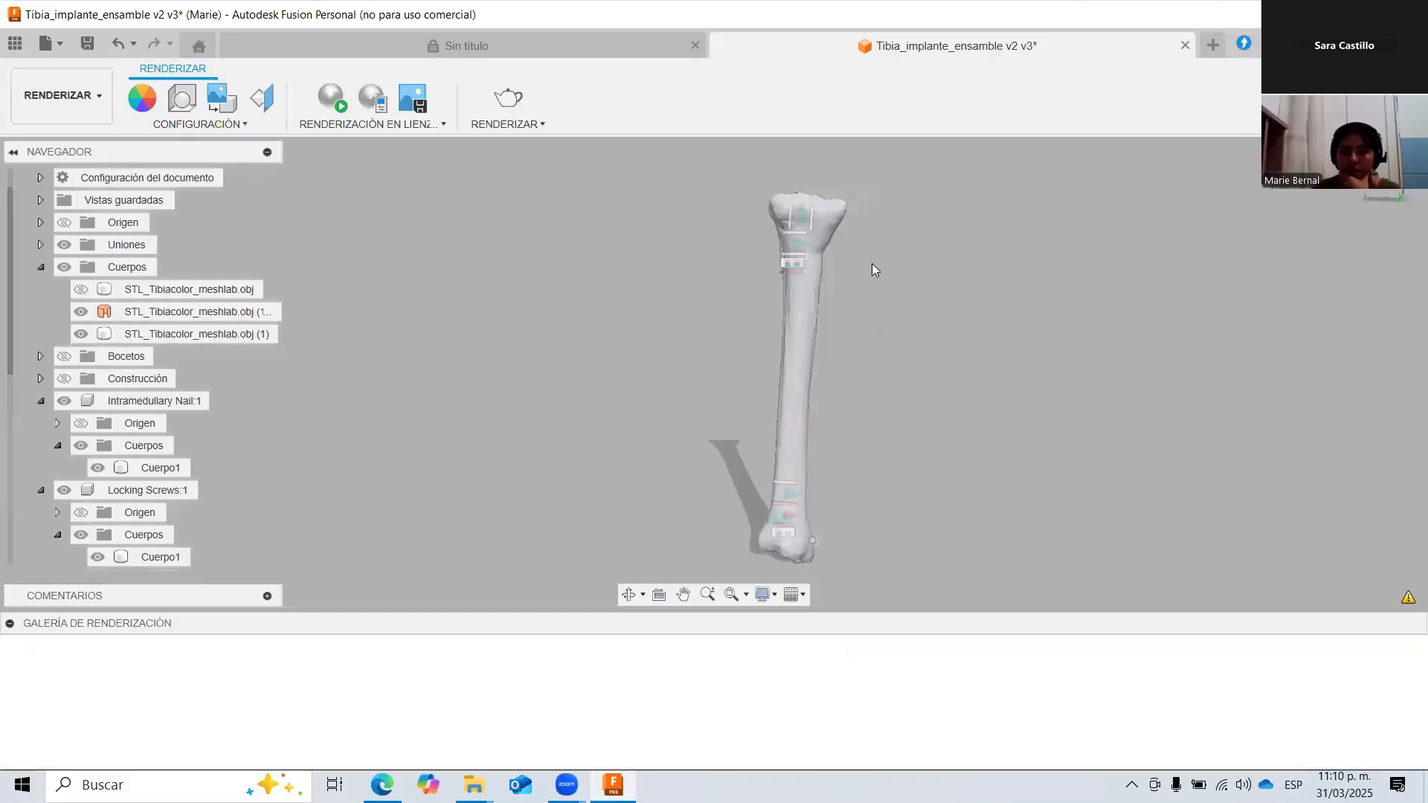
# Hide the tibia mesh body in the render and orbit around the nail and its screws.
pyautogui.keyDown('shift'); pyautogui.moveTo(867, 227); pyautogui.dragTo(615, 267, button='middle'); pyautogui.keyUp('shift')
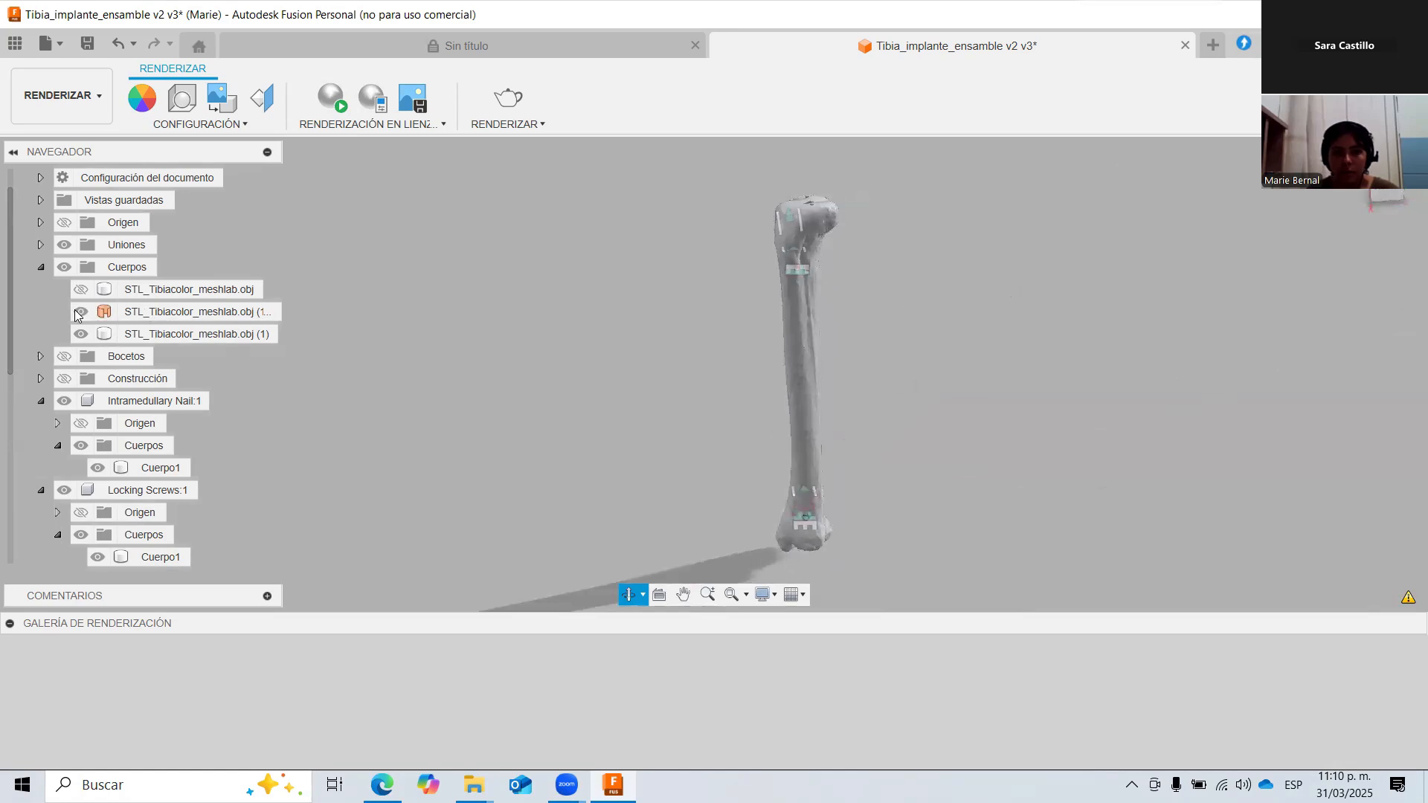
pyautogui.click(77, 315)
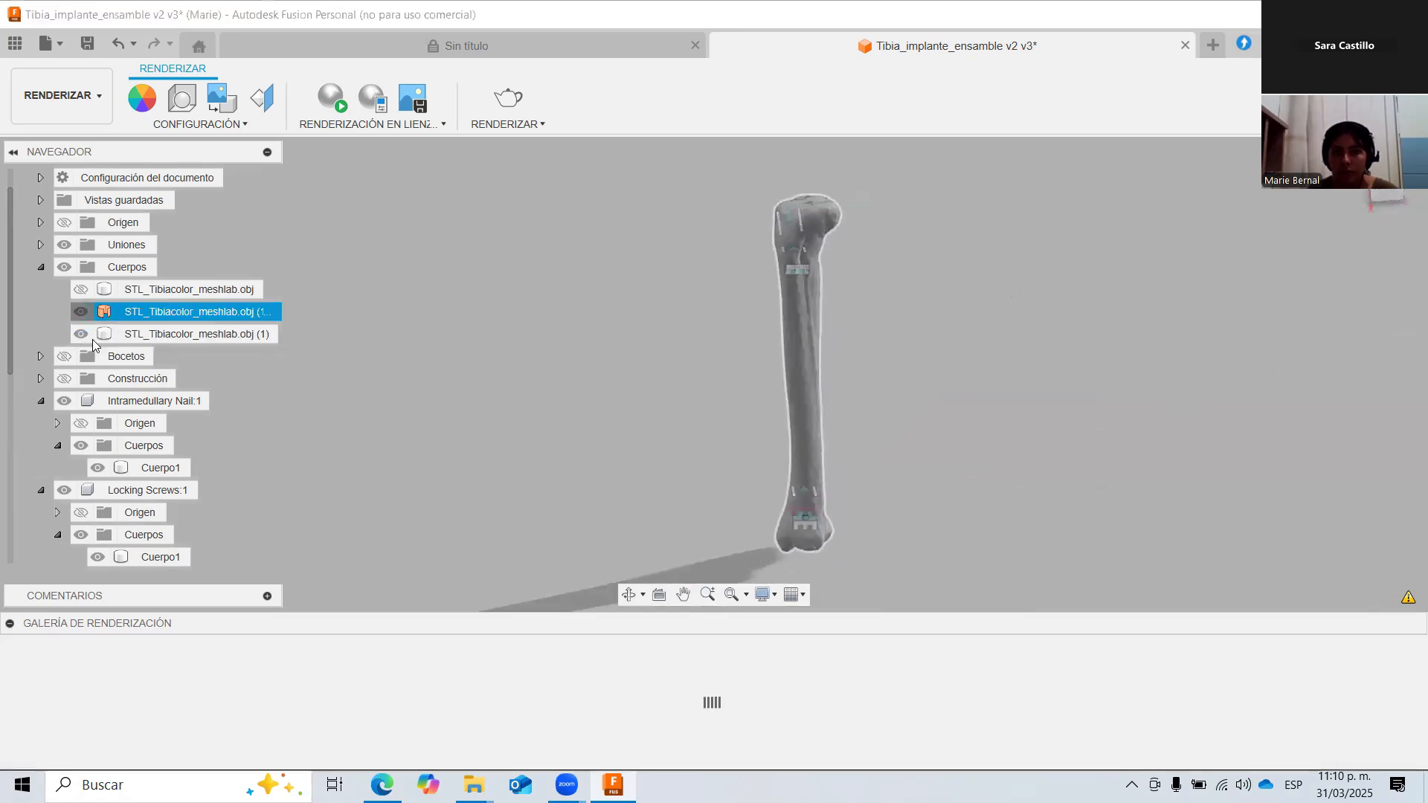
pyautogui.scroll(-2, 797, 491)
pyautogui.scroll(3, 795, 491)
pyautogui.keyDown('shift'); pyautogui.moveTo(770, 452); pyautogui.dragTo(898, 388, button='middle'); pyautogui.keyUp('shift')
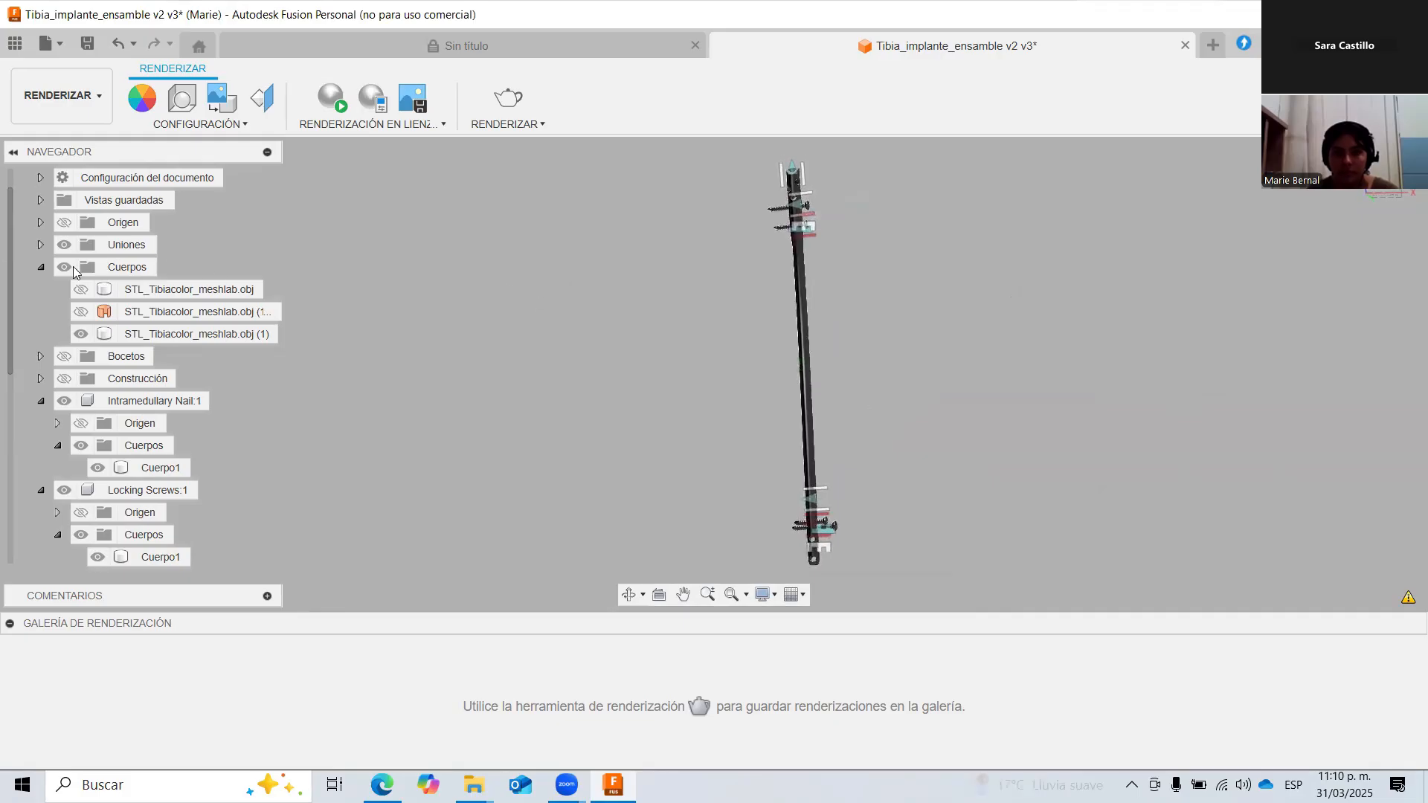
# Show the original STL_Tibiacolor_meshlab.obj solid body in the render.
pyautogui.click(81, 295)
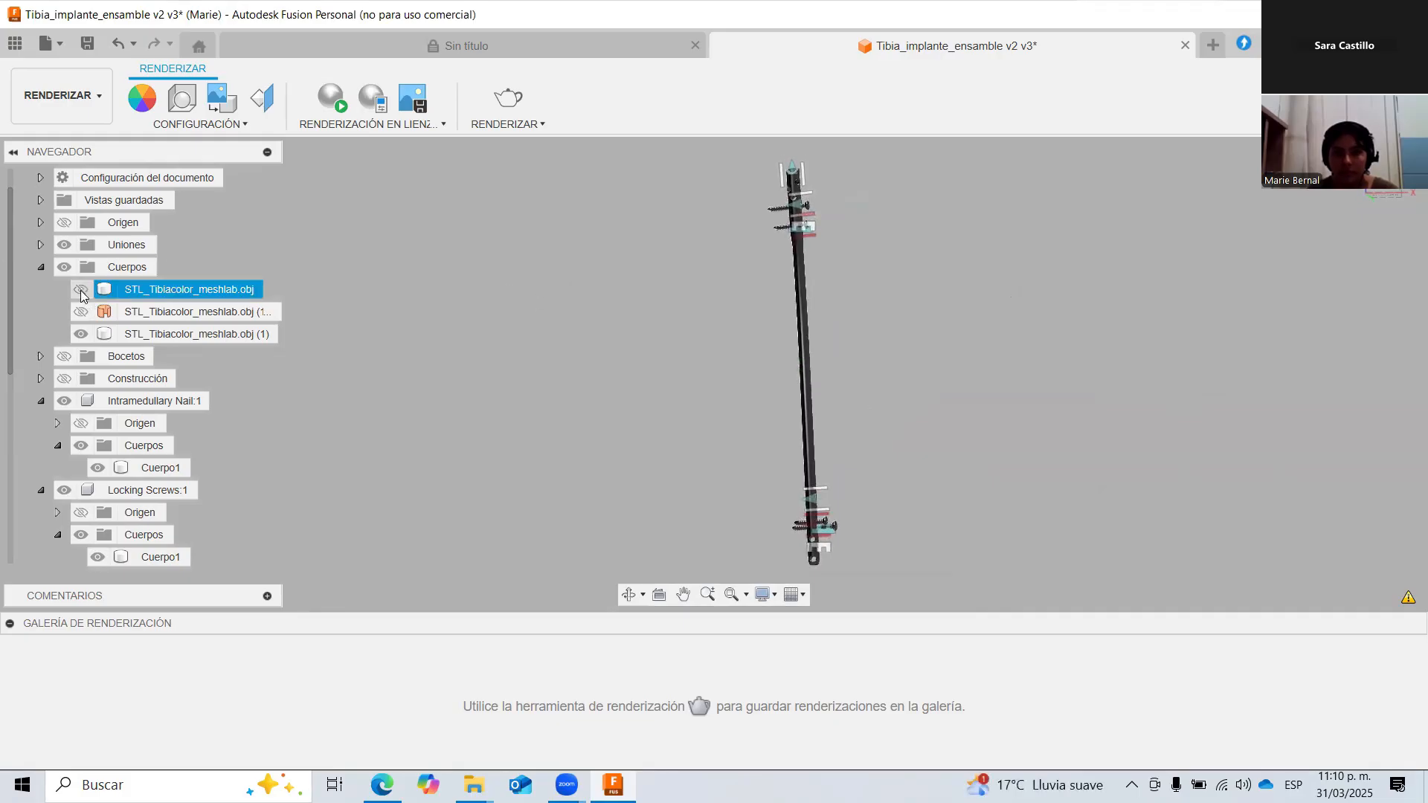
pyautogui.click(958, 395)
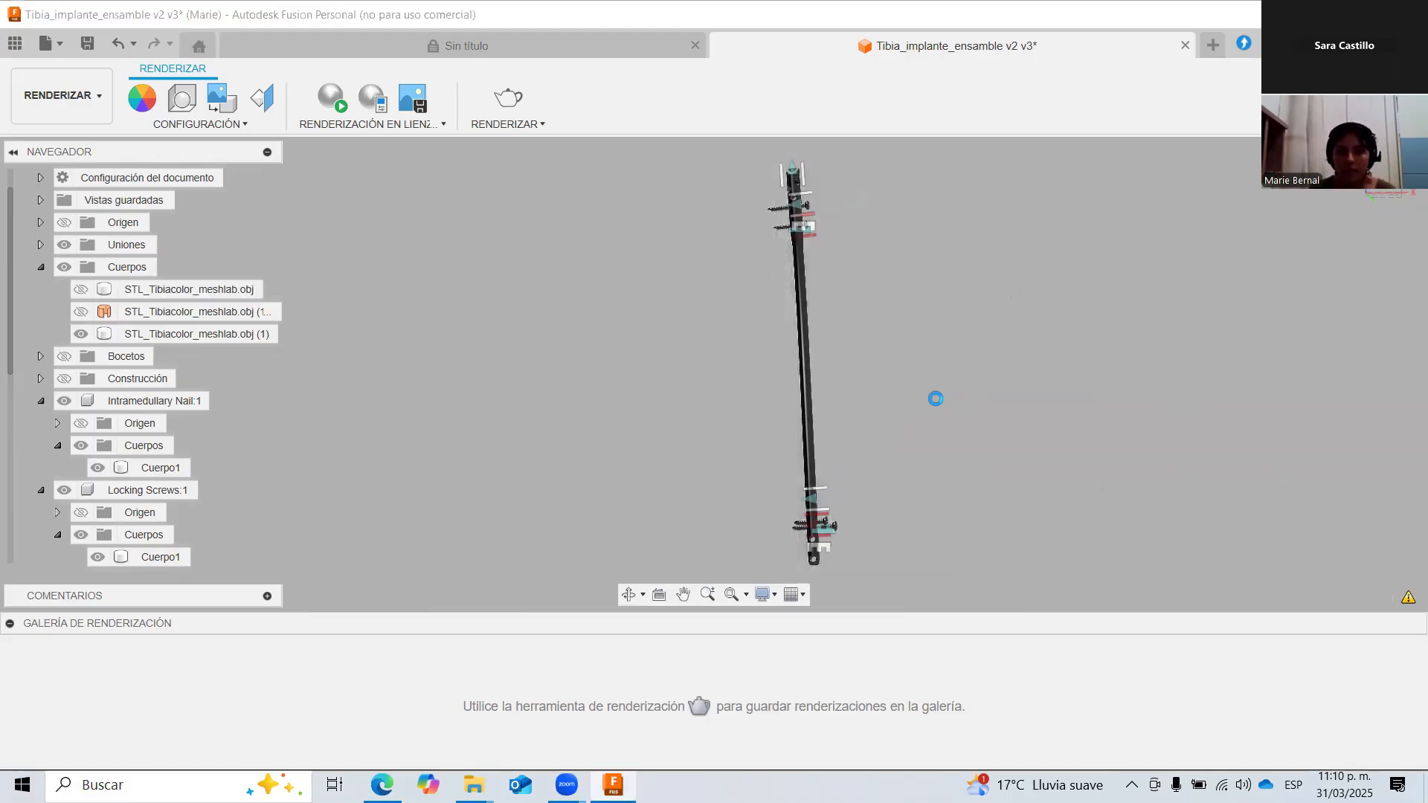
pyautogui.click(78, 290)
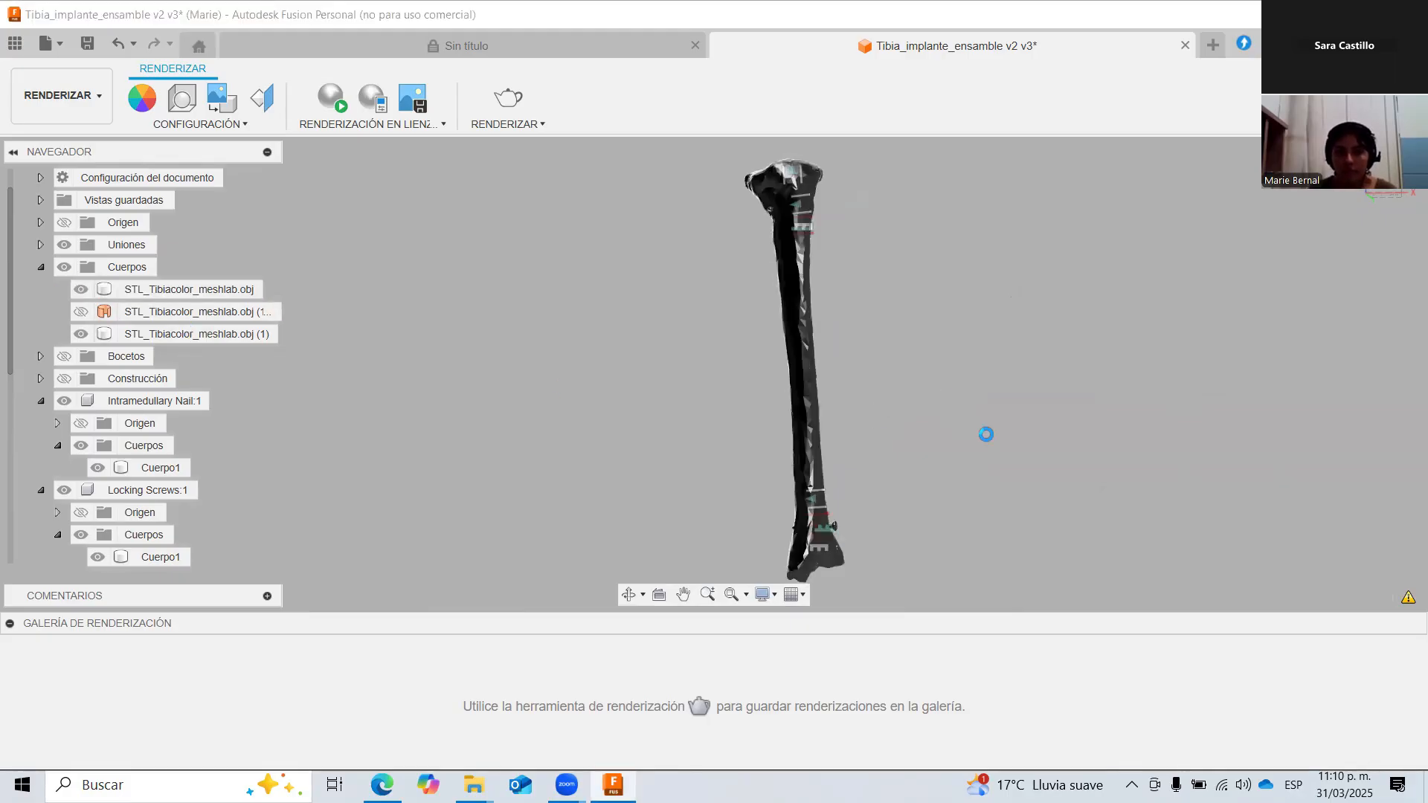